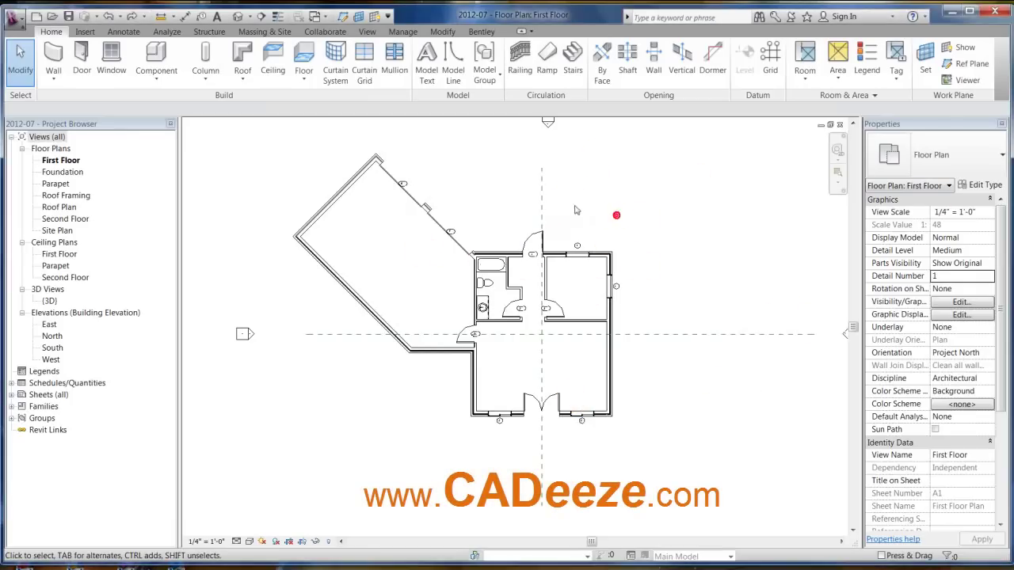
Undo the last Door edit from the undo list
{"action": "scroll", "coordinate": [579, 204], "scroll_direction": "up", "scroll_amount": 2}
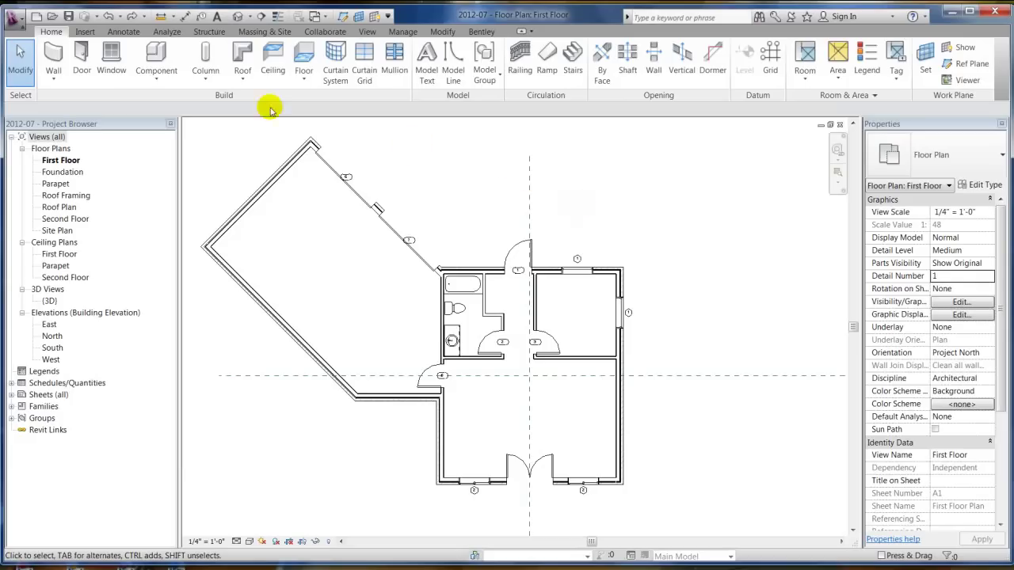
{"action": "left_click", "coordinate": [119, 16]}
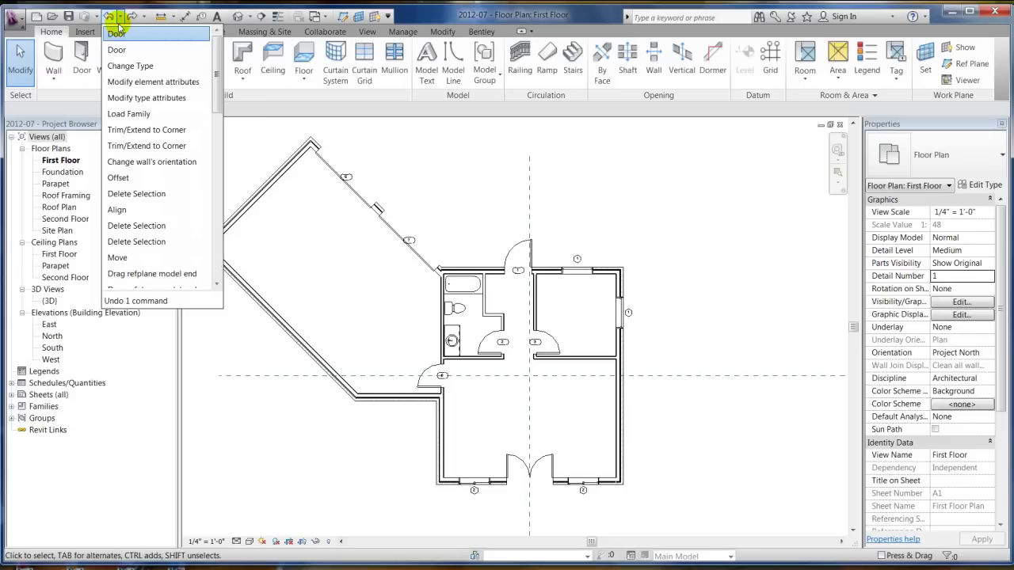
{"action": "left_click", "coordinate": [118, 33]}
Start Aligned dimensioning with references set to Wall faces and the Pick list open
{"action": "left_click", "coordinate": [124, 33]}
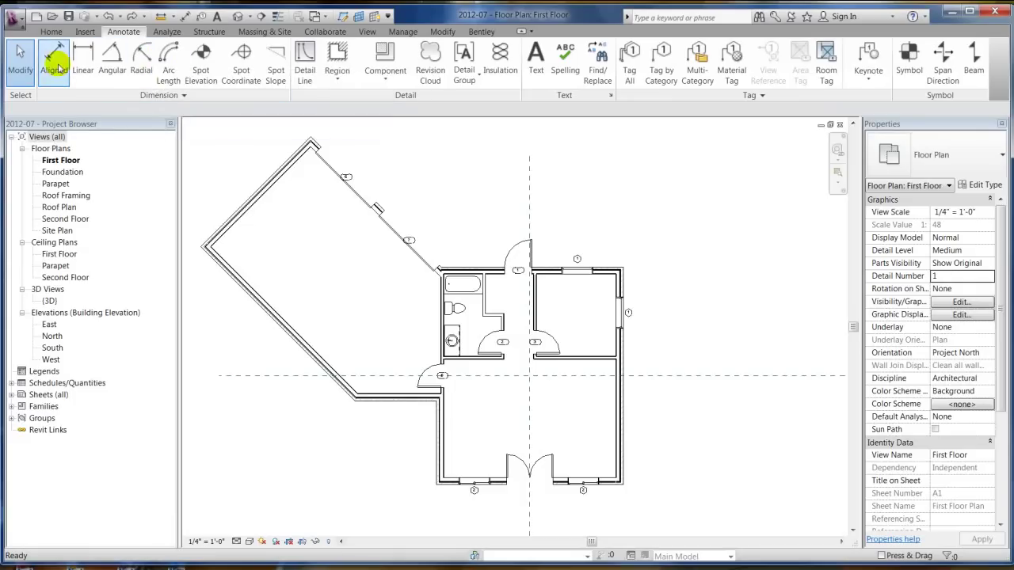
{"action": "left_click", "coordinate": [54, 55]}
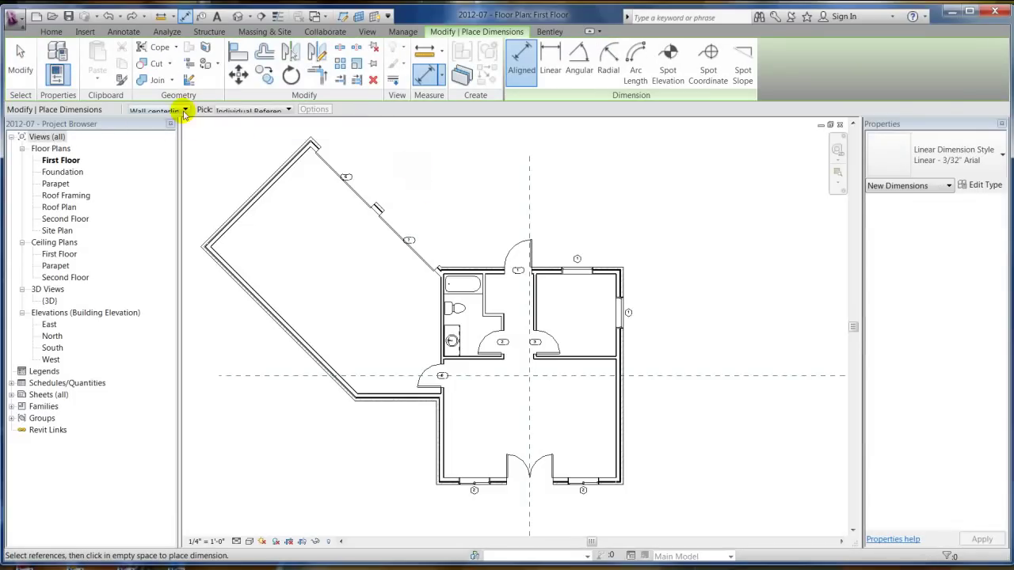
{"action": "left_click", "coordinate": [163, 110]}
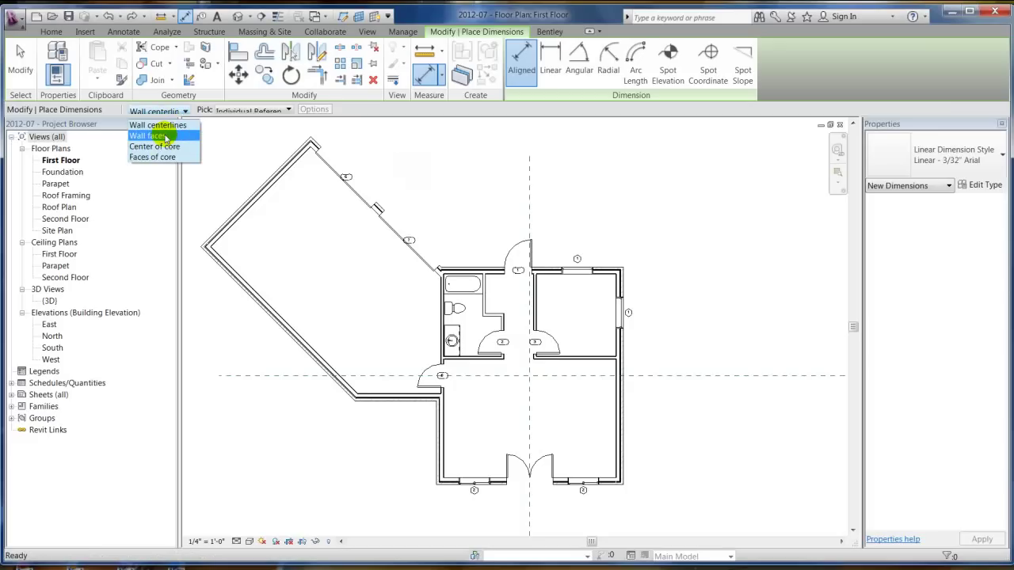
{"action": "left_click", "coordinate": [151, 135]}
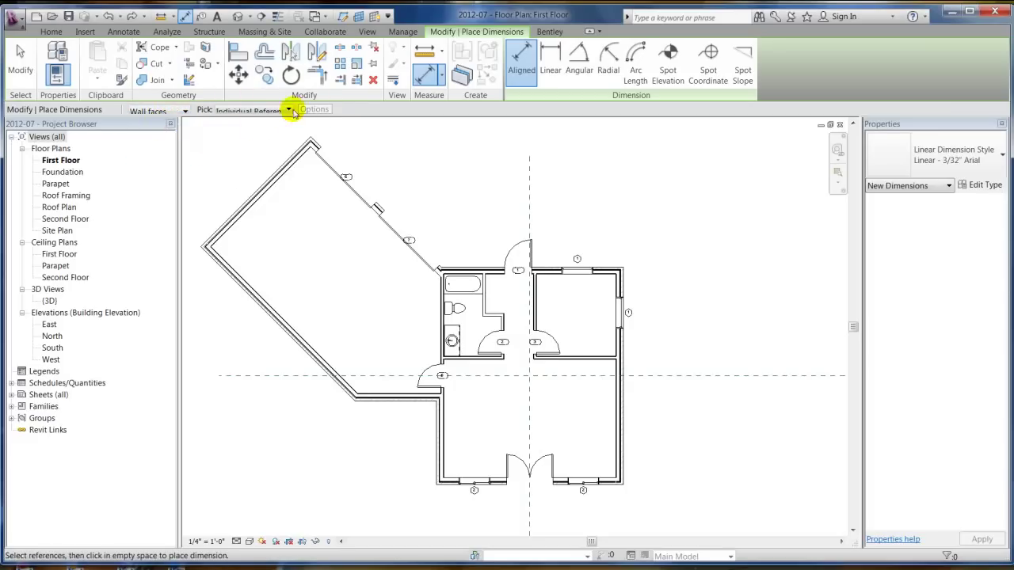
{"action": "left_click", "coordinate": [264, 111]}
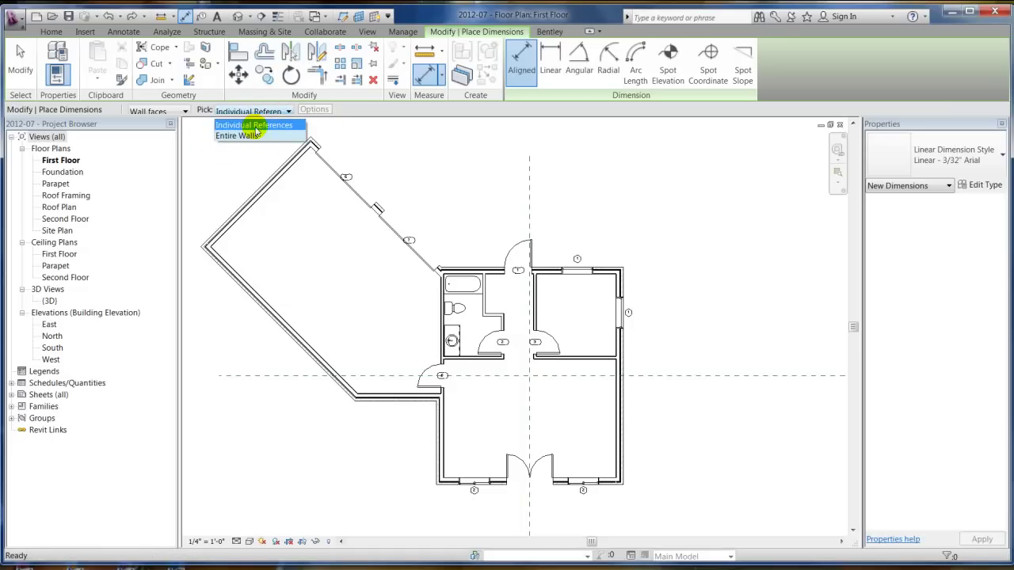
Pick individual references: the top wall face, both window edges and the bottom wall corner
{"action": "left_click", "coordinate": [255, 125]}
{"action": "middle_click_drag", "start_coordinate": [634, 361], "coordinate": [550, 293]}
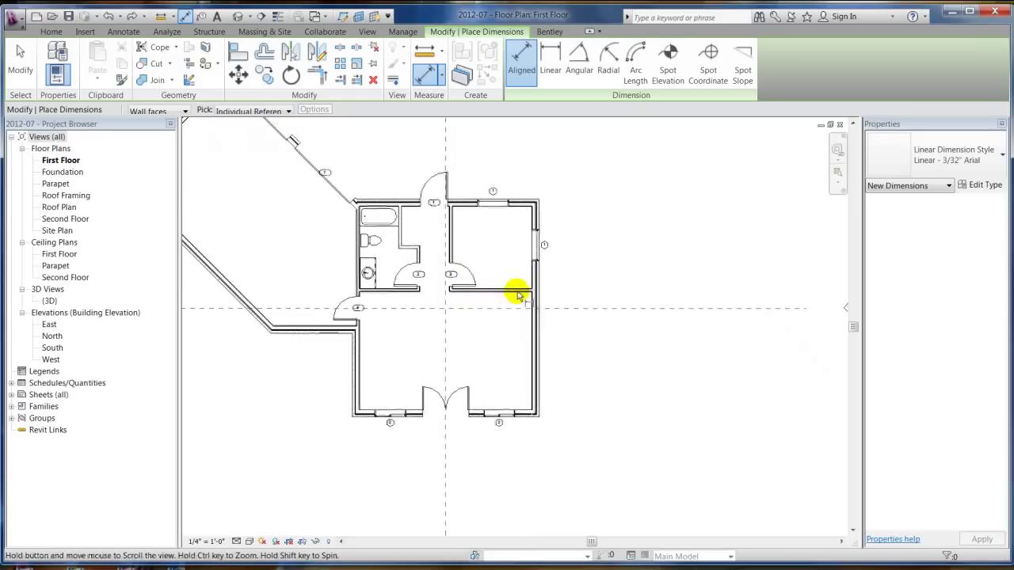
{"action": "scroll", "coordinate": [544, 219], "scroll_direction": "up", "scroll_amount": 5}
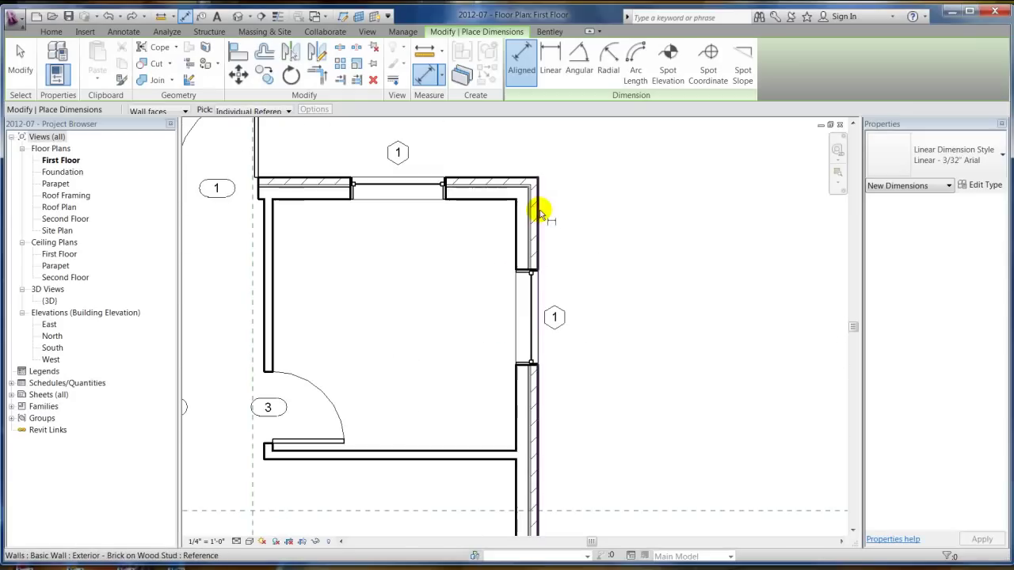
{"action": "left_click", "coordinate": [514, 179]}
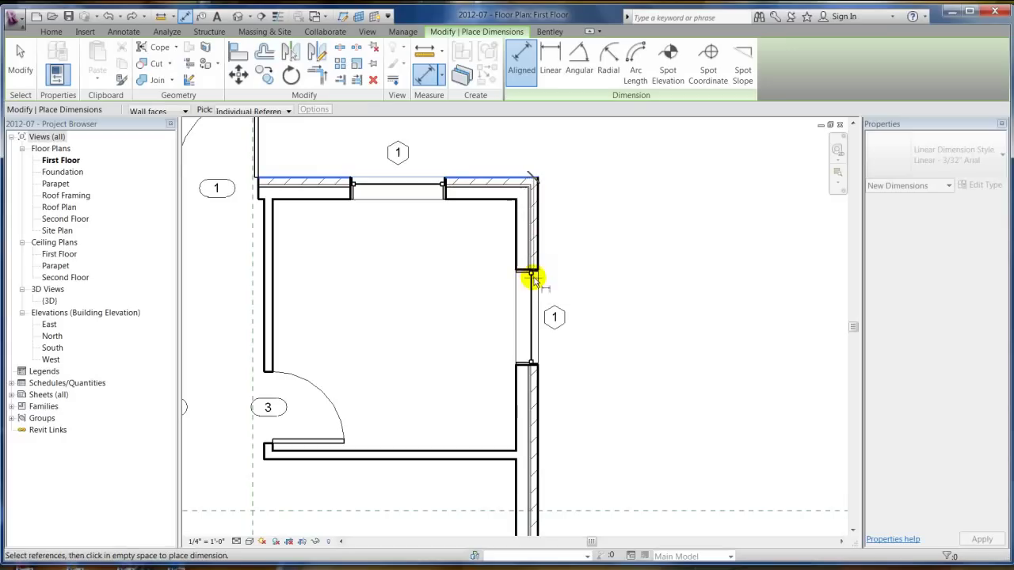
{"action": "scroll", "coordinate": [534, 272], "scroll_direction": "up", "scroll_amount": 4}
{"action": "scroll", "coordinate": [523, 236], "scroll_direction": "down", "scroll_amount": 4}
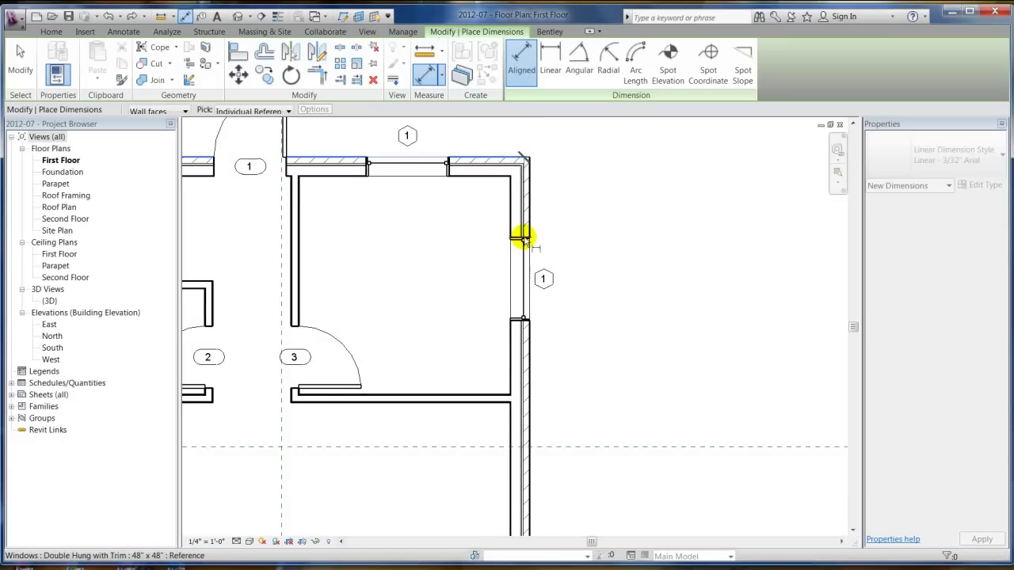
{"action": "left_click", "coordinate": [523, 237]}
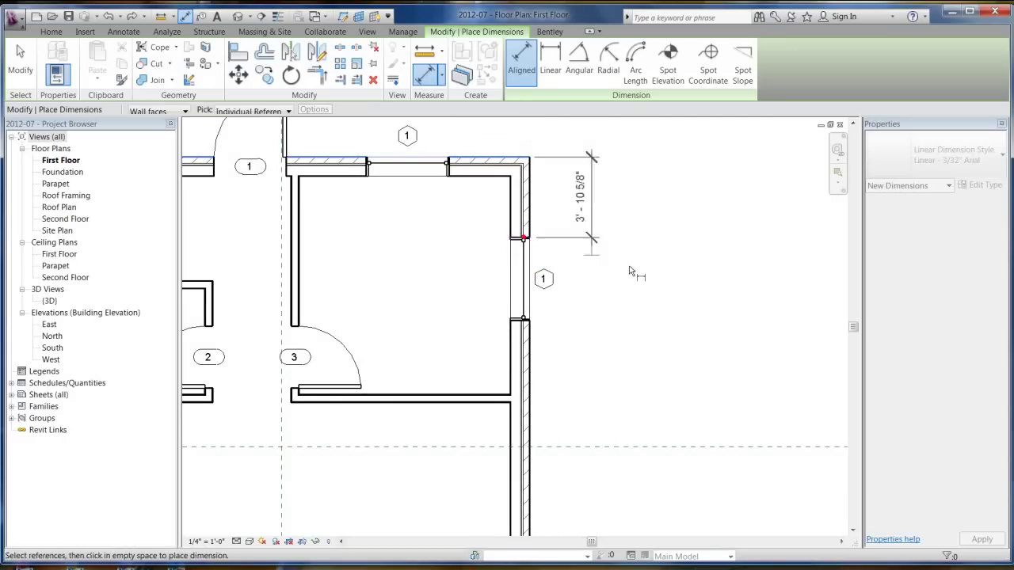
{"action": "left_click", "coordinate": [519, 323]}
{"action": "scroll", "coordinate": [571, 323], "scroll_direction": "down", "scroll_amount": 4}
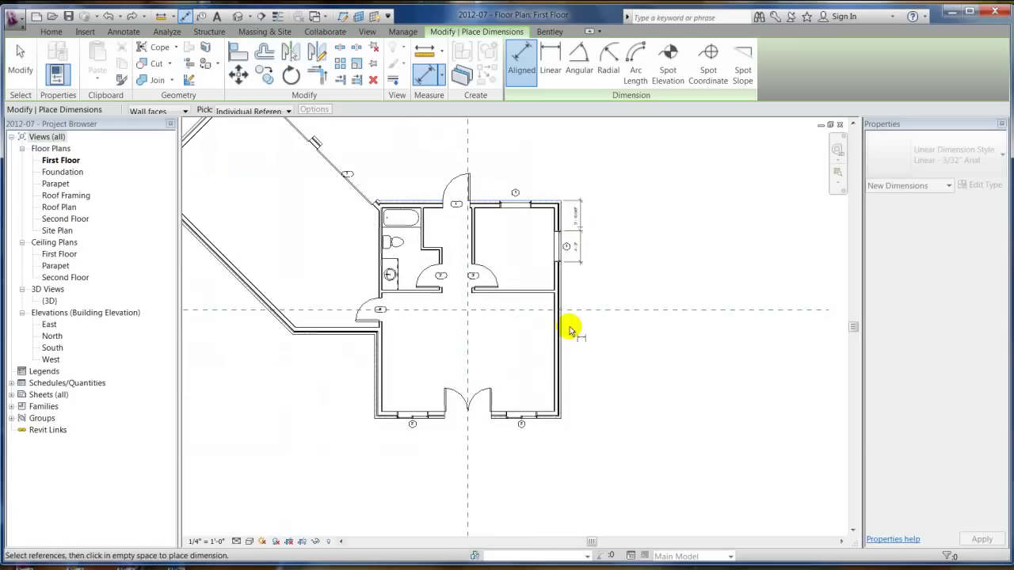
{"action": "left_click", "coordinate": [552, 417]}
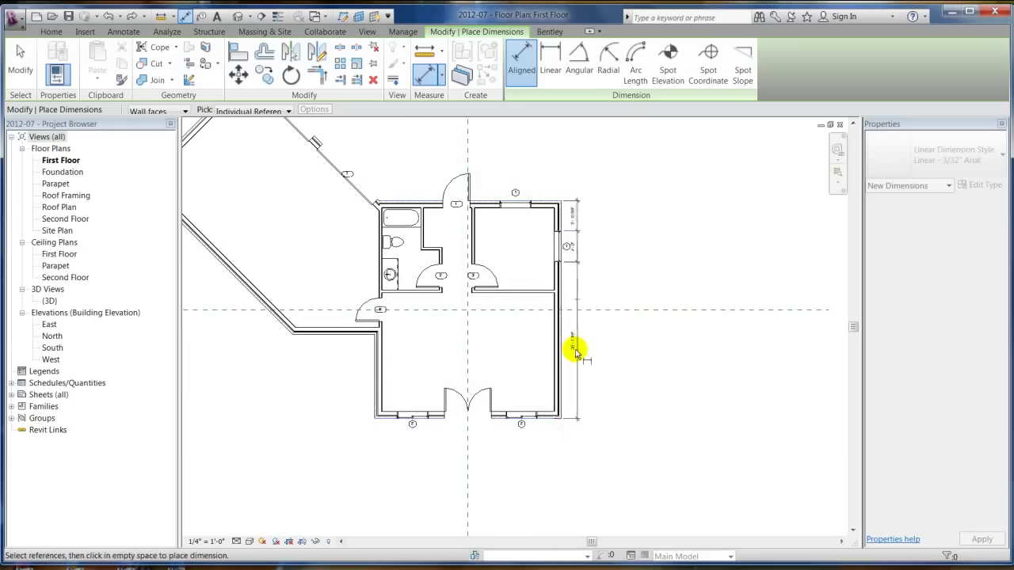
Add the interior wall and place the string right of the east wall (4'-0", 16'-1 3/4")
{"action": "scroll", "coordinate": [584, 343], "scroll_direction": "up", "scroll_amount": 3}
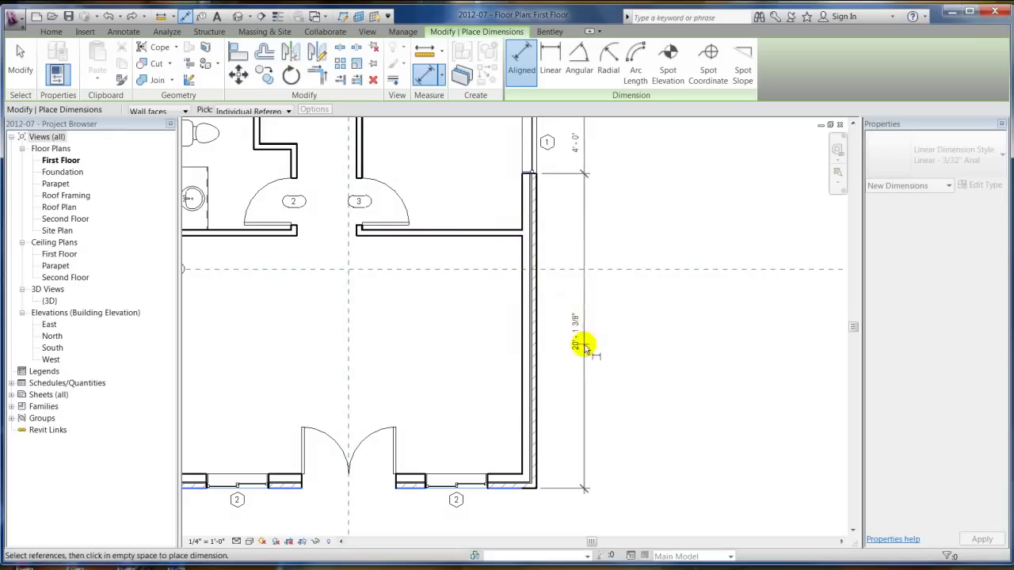
{"action": "left_click", "coordinate": [504, 236]}
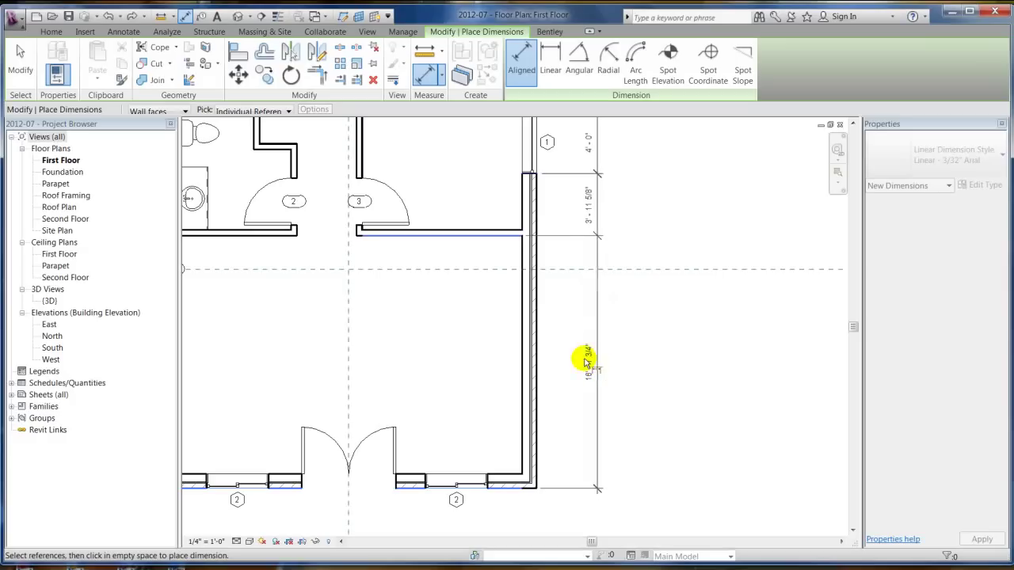
{"action": "scroll", "coordinate": [622, 324], "scroll_direction": "down", "scroll_amount": 1}
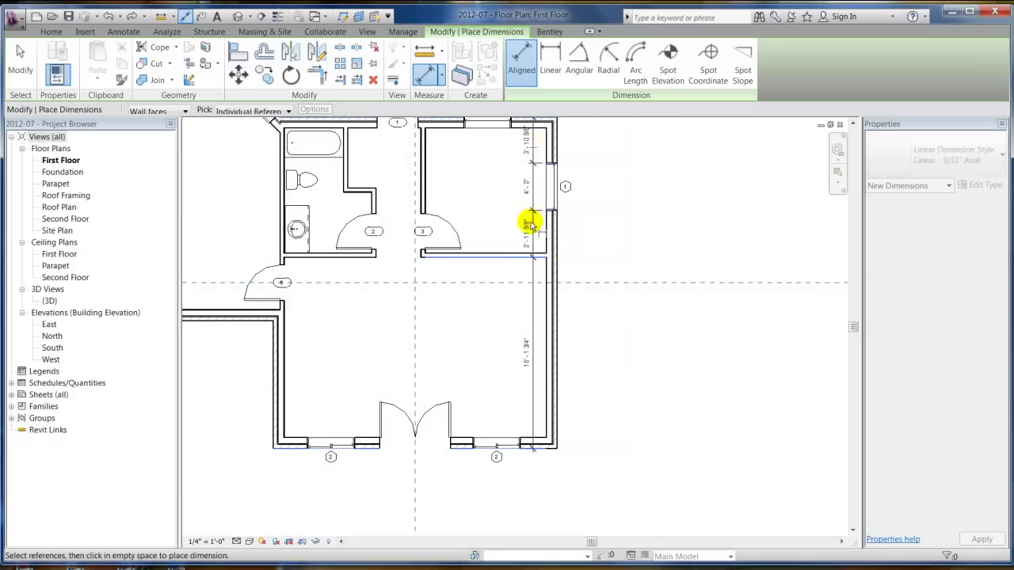
{"action": "middle_click_drag", "start_coordinate": [525, 253], "coordinate": [531, 304]}
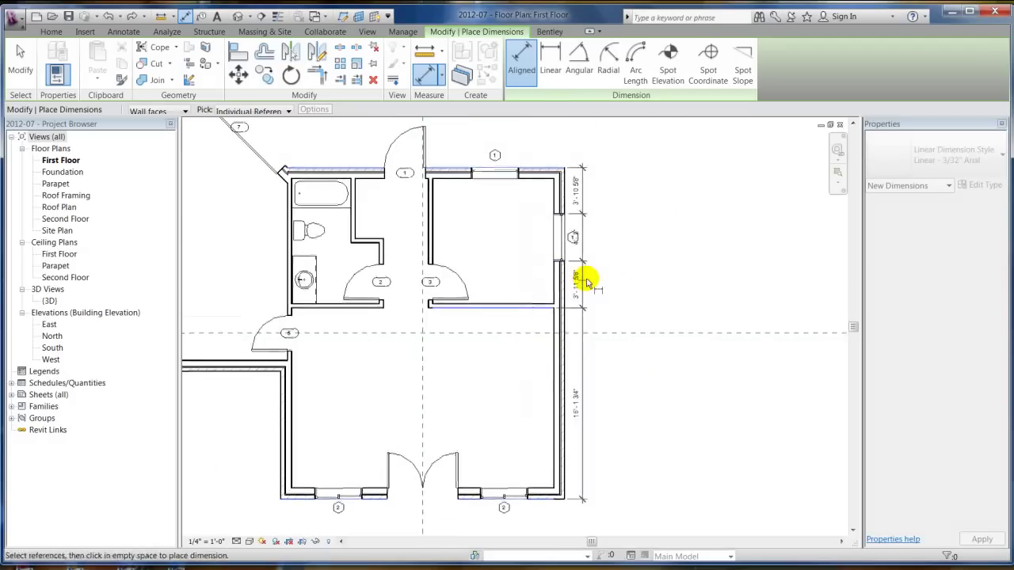
{"action": "left_click", "coordinate": [587, 282]}
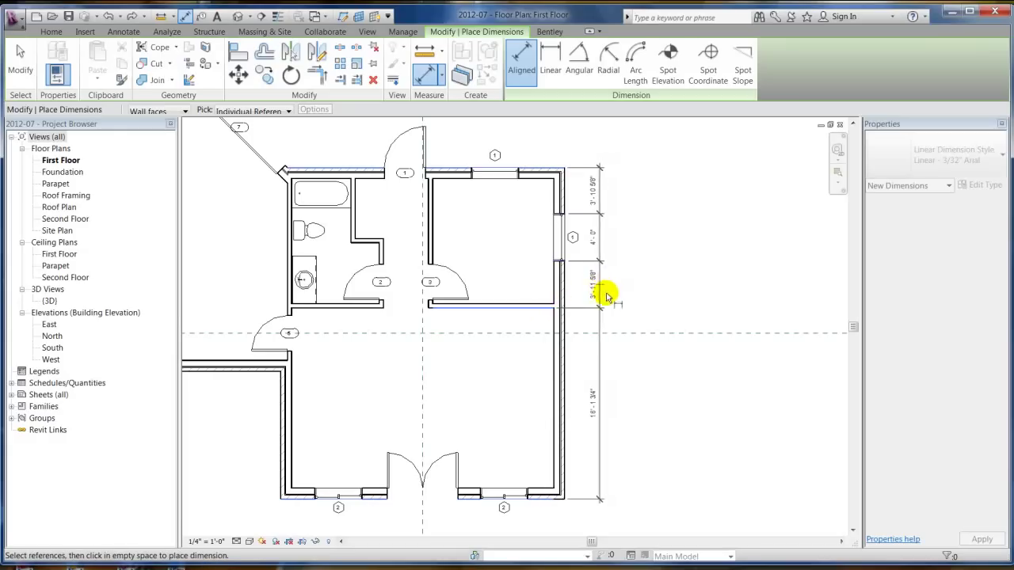
{"action": "left_click", "coordinate": [608, 292]}
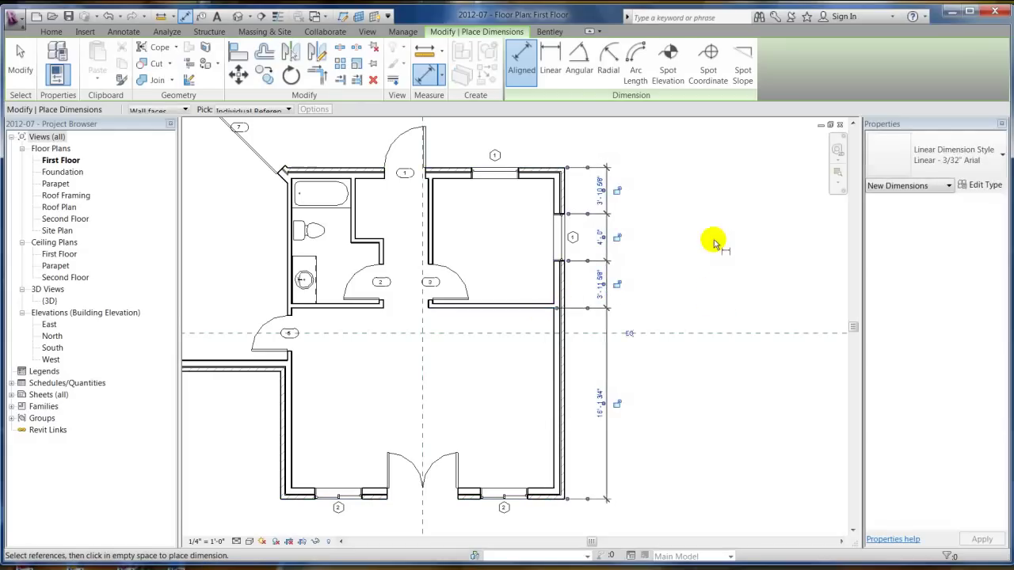
{"action": "scroll", "coordinate": [666, 238], "scroll_direction": "down", "scroll_amount": 2}
{"action": "scroll", "coordinate": [665, 317], "scroll_direction": "up", "scroll_amount": 3}
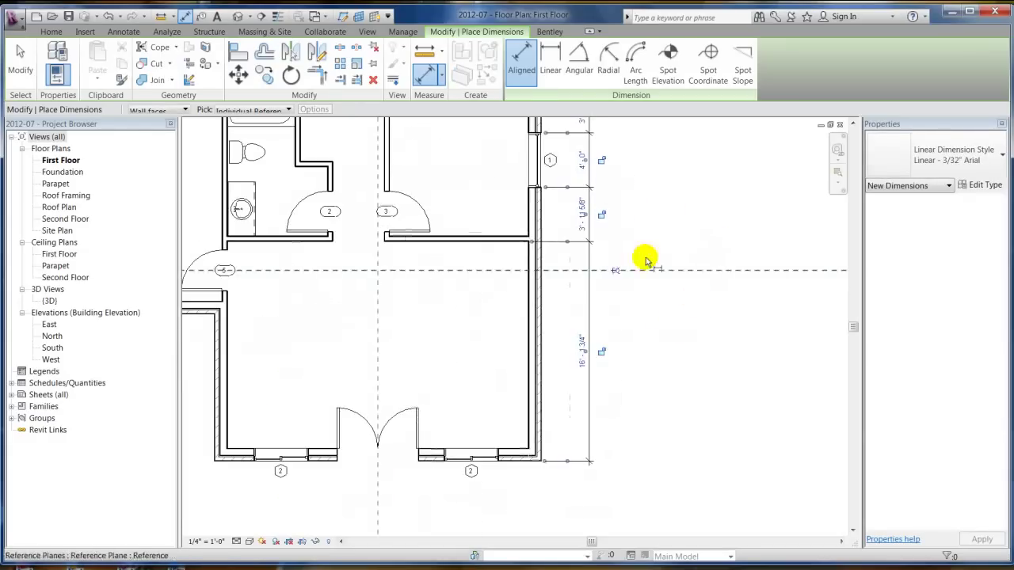
{"action": "scroll", "coordinate": [660, 279], "scroll_direction": "down", "scroll_amount": 2}
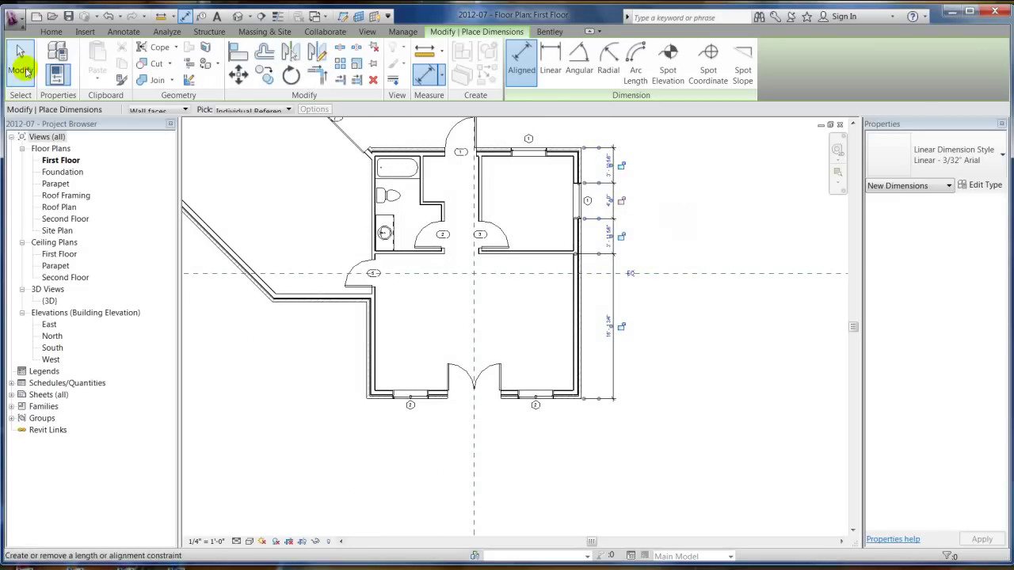
Drag the window's upper witness line to merge the top two dimension segments
{"action": "left_click", "coordinate": [24, 70]}
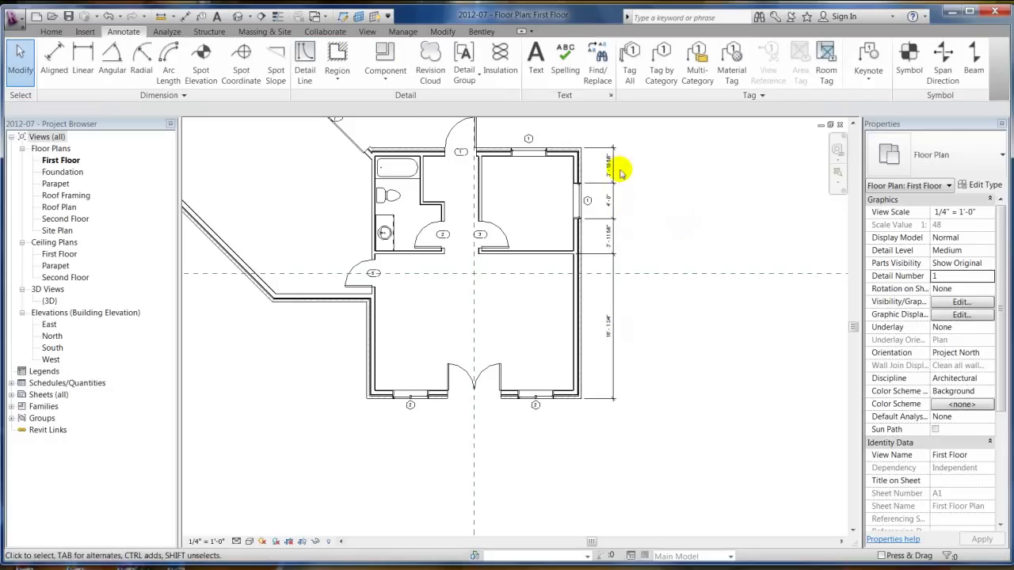
{"action": "scroll", "coordinate": [615, 181], "scroll_direction": "up", "scroll_amount": 4}
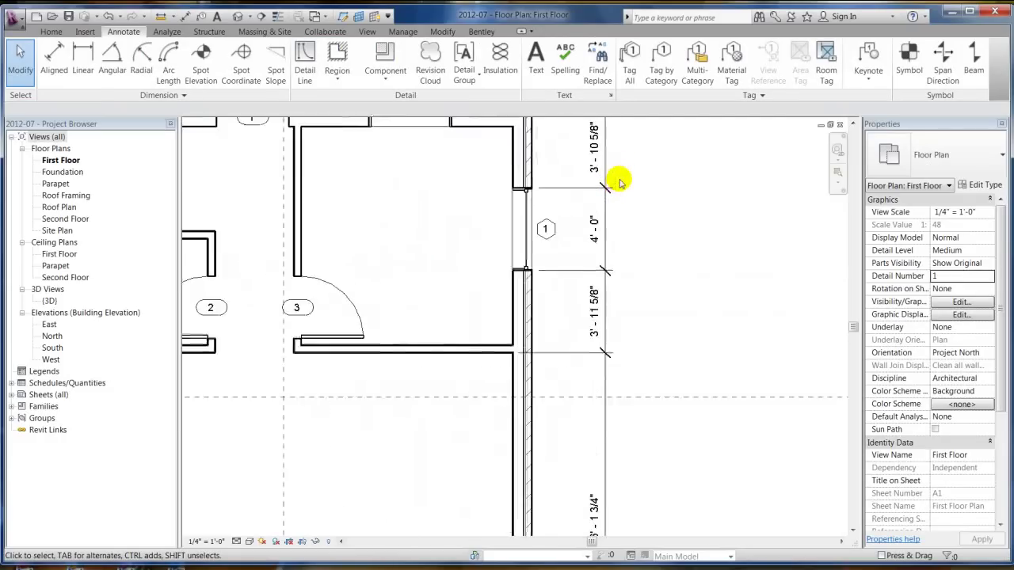
{"action": "left_click", "coordinate": [596, 237]}
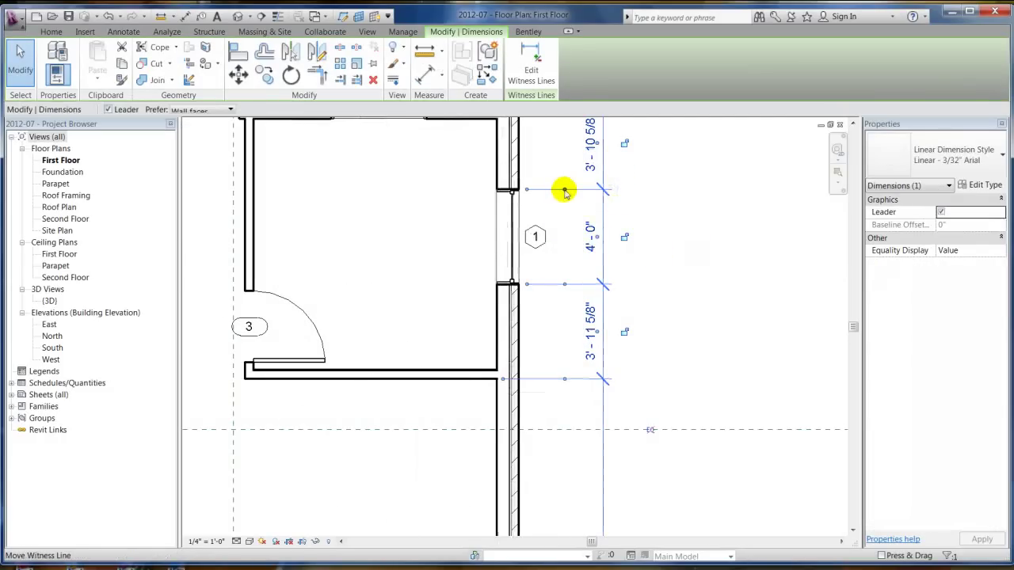
{"action": "left_click_drag", "start_coordinate": [565, 192], "coordinate": [527, 198]}
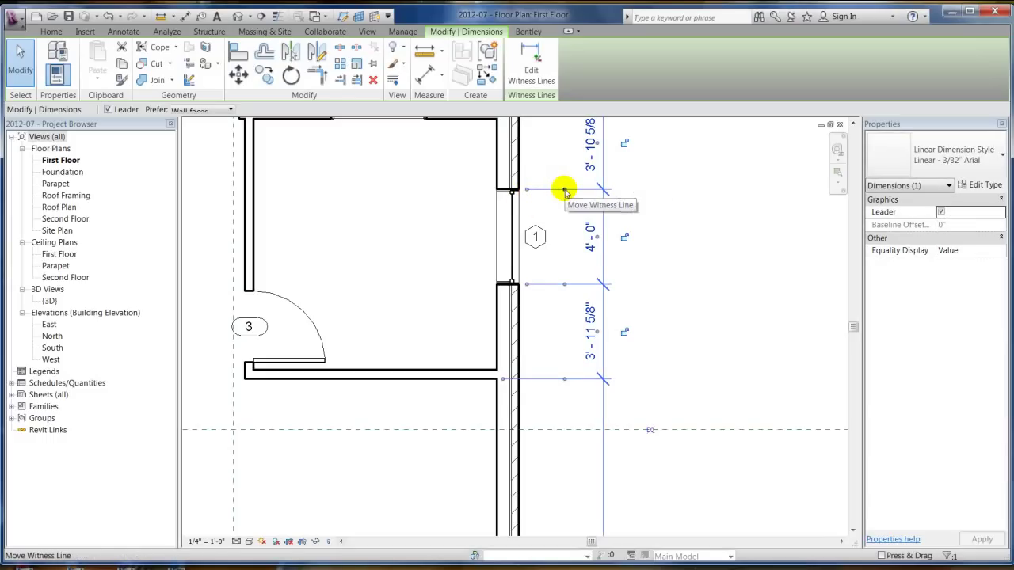
{"action": "left_click_drag", "start_coordinate": [565, 191], "coordinate": [536, 227]}
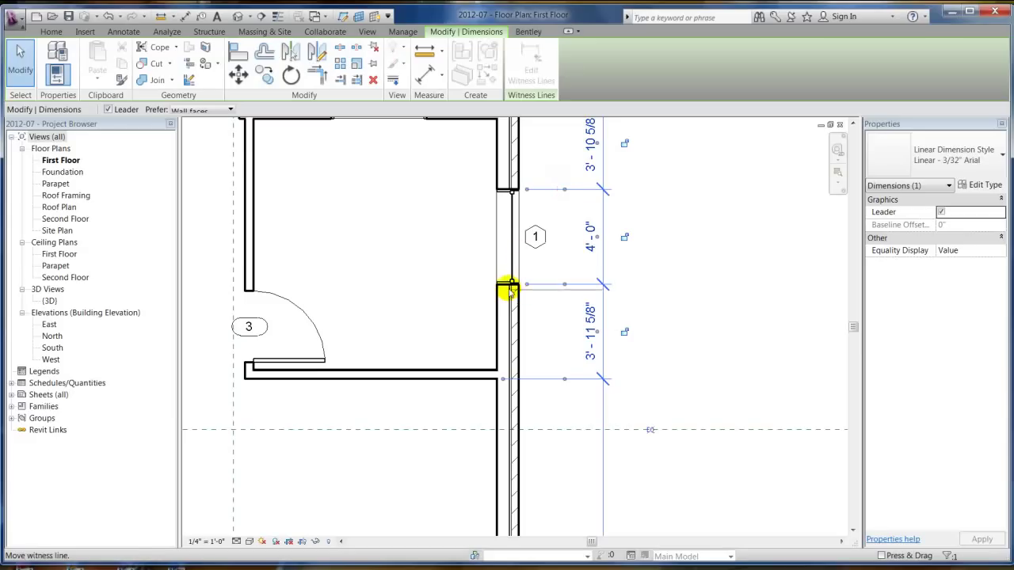
{"action": "left_click_drag", "start_coordinate": [510, 286], "coordinate": [512, 283]}
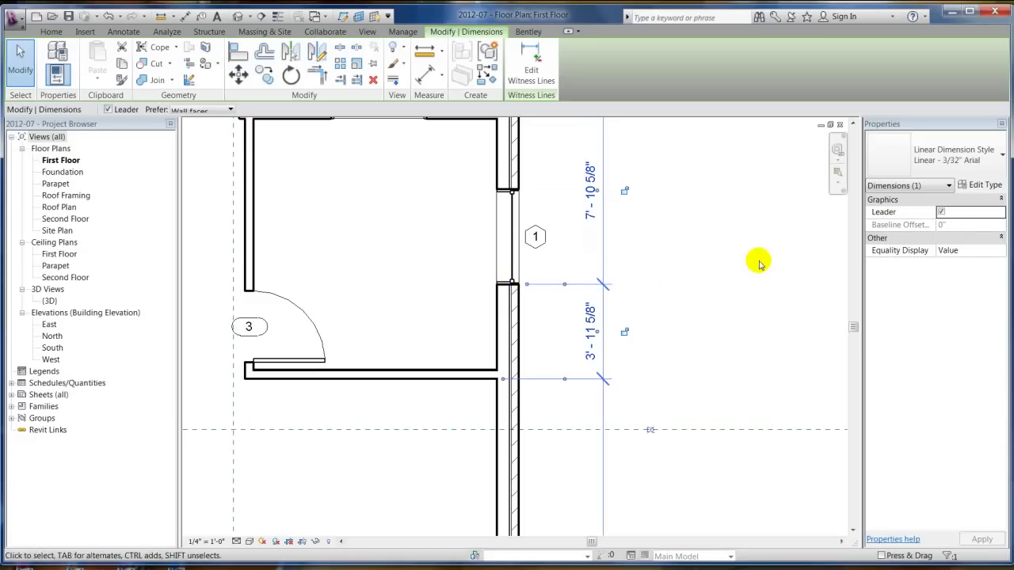
{"action": "left_click", "coordinate": [735, 268]}
Move the split witness line to the window centre, giving 5'-10 5/8" and 5'-11 5/8"
{"action": "scroll", "coordinate": [670, 282], "scroll_direction": "down", "scroll_amount": 3}
{"action": "scroll", "coordinate": [670, 283], "scroll_direction": "up", "scroll_amount": 4}
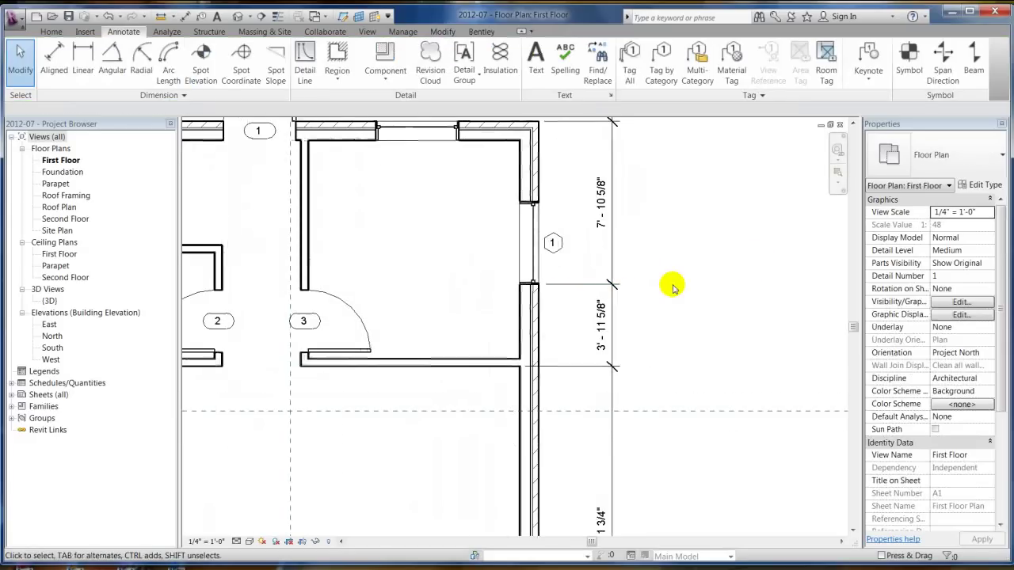
{"action": "left_click", "coordinate": [606, 285]}
{"action": "left_click_drag", "start_coordinate": [578, 284], "coordinate": [524, 248]}
{"action": "left_click", "coordinate": [629, 256]}
{"action": "scroll", "coordinate": [705, 250], "scroll_direction": "down", "scroll_amount": 1}
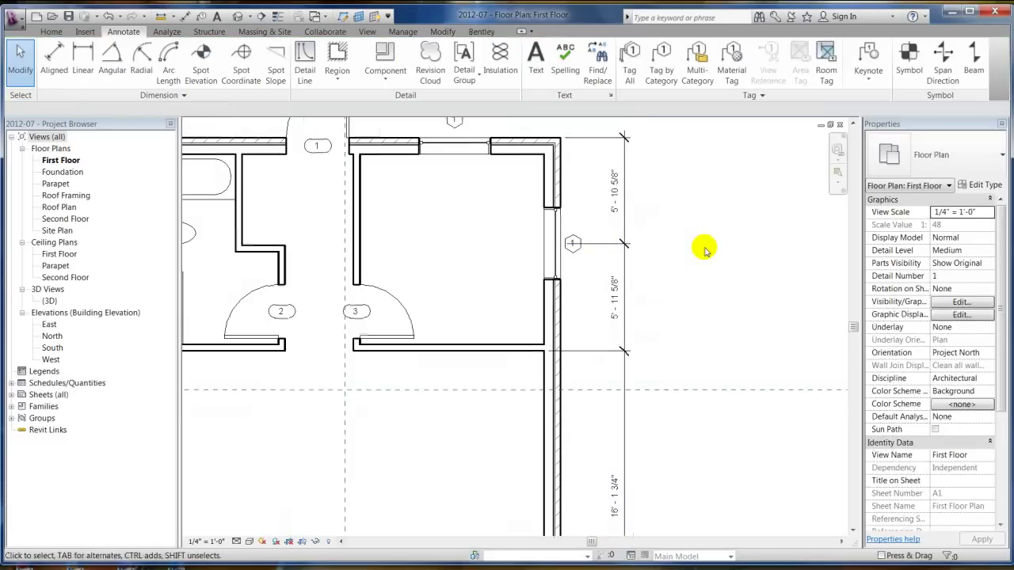
Edit the right-wall dimension's witness lines to both window jambs, dropping the centre line
{"action": "left_click", "coordinate": [617, 247]}
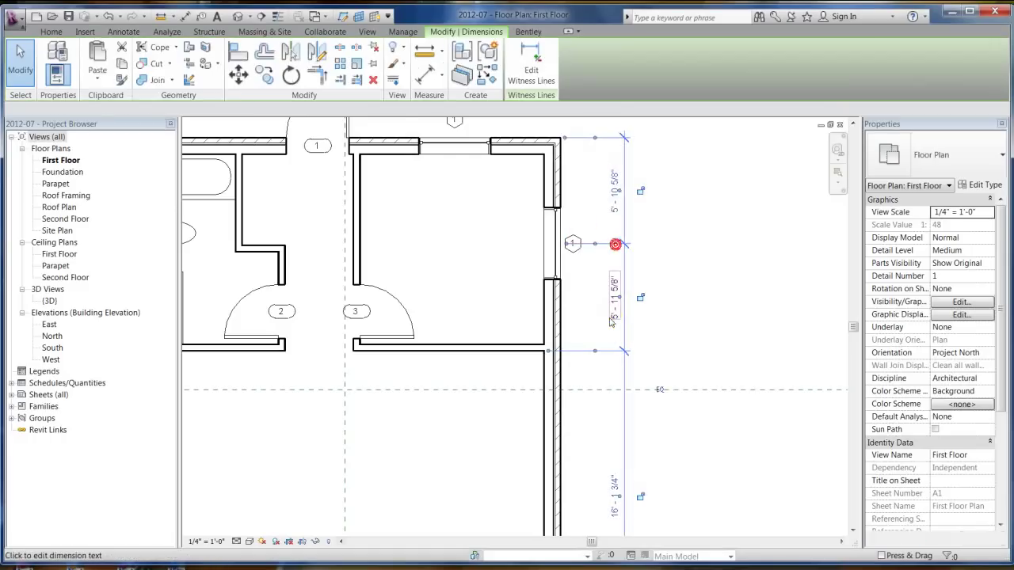
{"action": "left_click", "coordinate": [526, 71]}
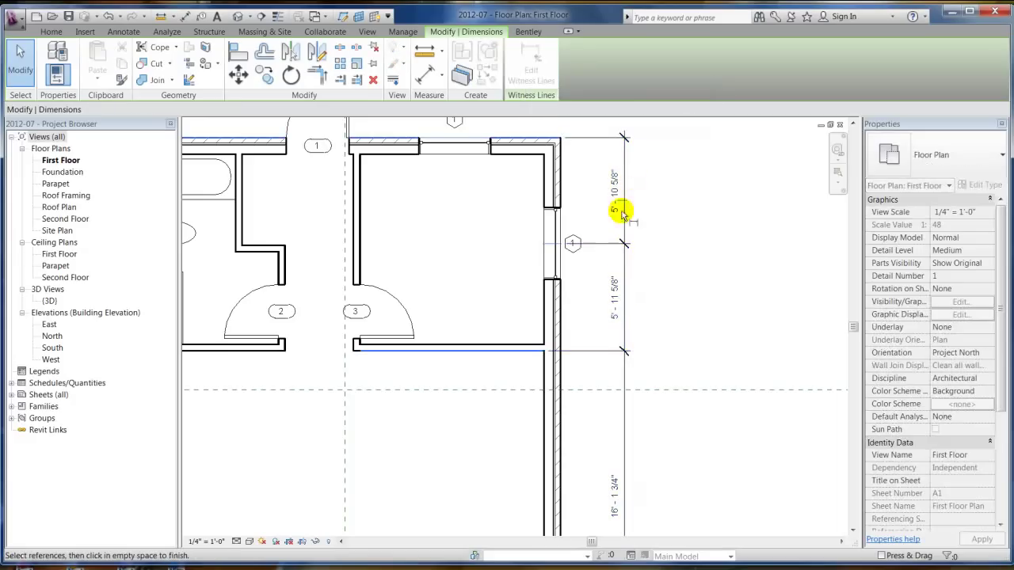
{"action": "left_click", "coordinate": [554, 207]}
{"action": "left_click", "coordinate": [555, 279]}
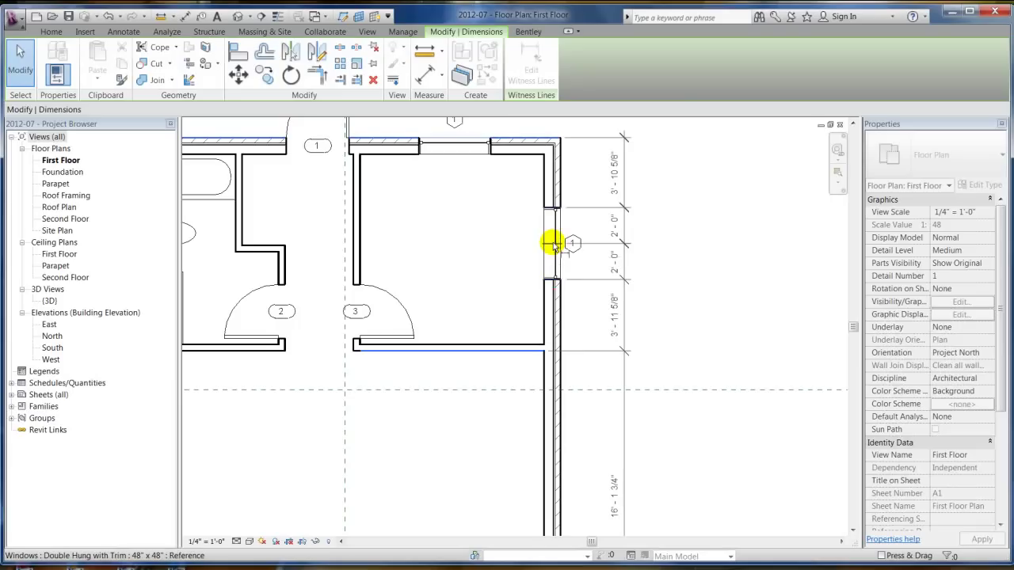
{"action": "left_click", "coordinate": [552, 243]}
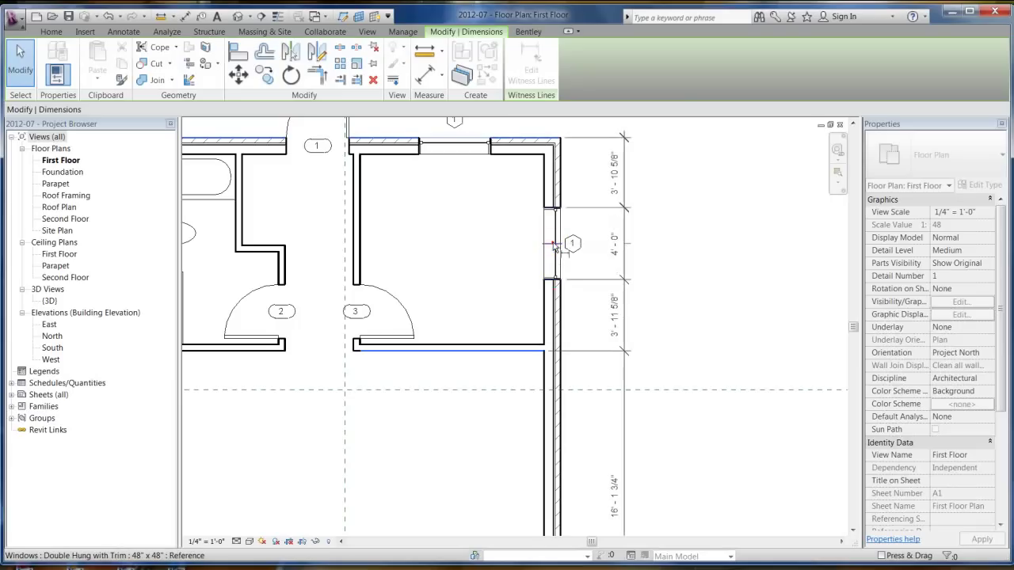
{"action": "left_click", "coordinate": [710, 243]}
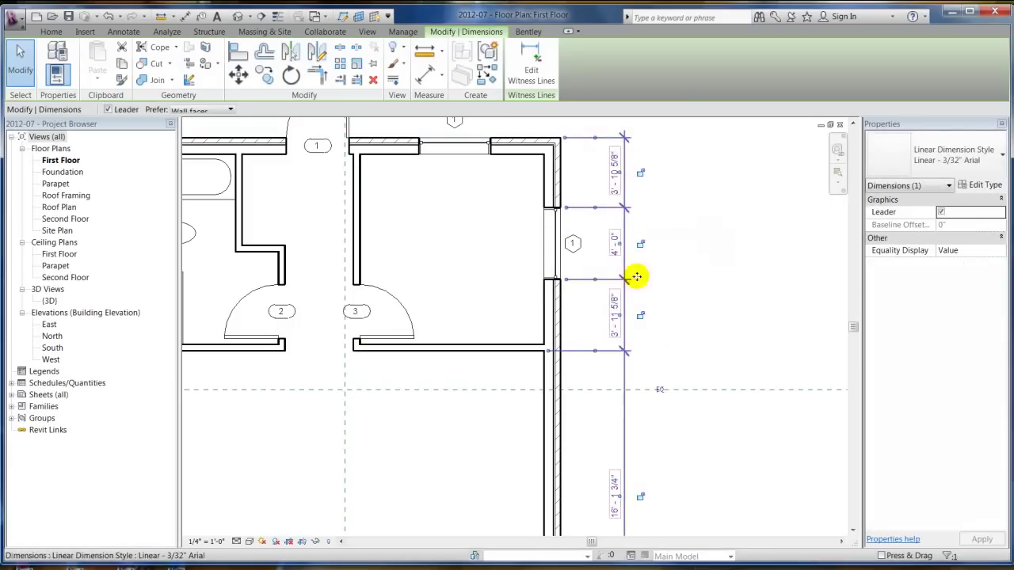
{"action": "key", "text": "Escape"}
{"action": "left_click", "coordinate": [624, 206]}
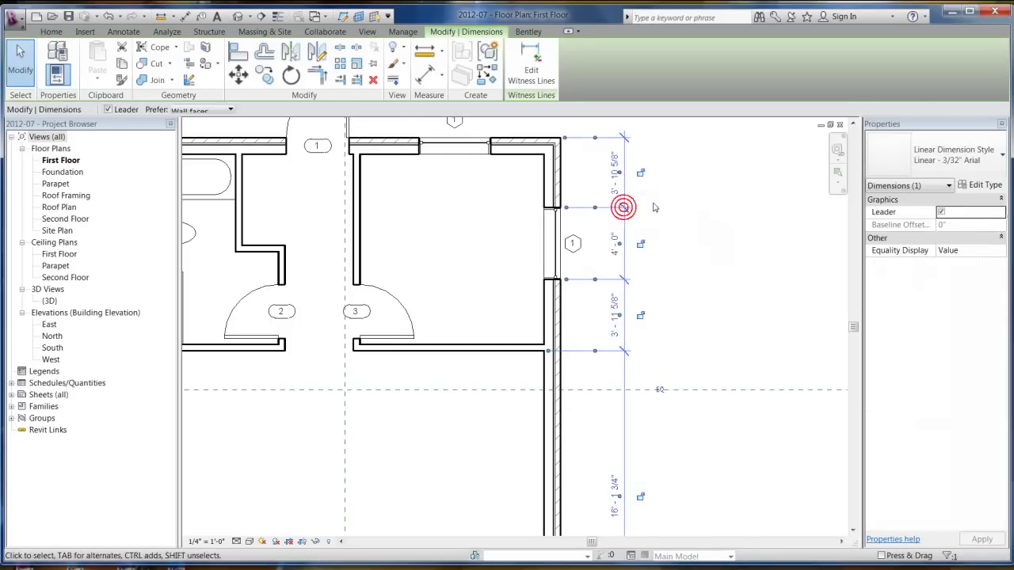
{"action": "key", "text": "Escape"}
{"action": "scroll", "coordinate": [625, 209], "scroll_direction": "down", "scroll_amount": 2}
Delete the old right-wall dimension string
{"action": "left_click", "coordinate": [632, 201]}
{"action": "key", "text": "Delete"}
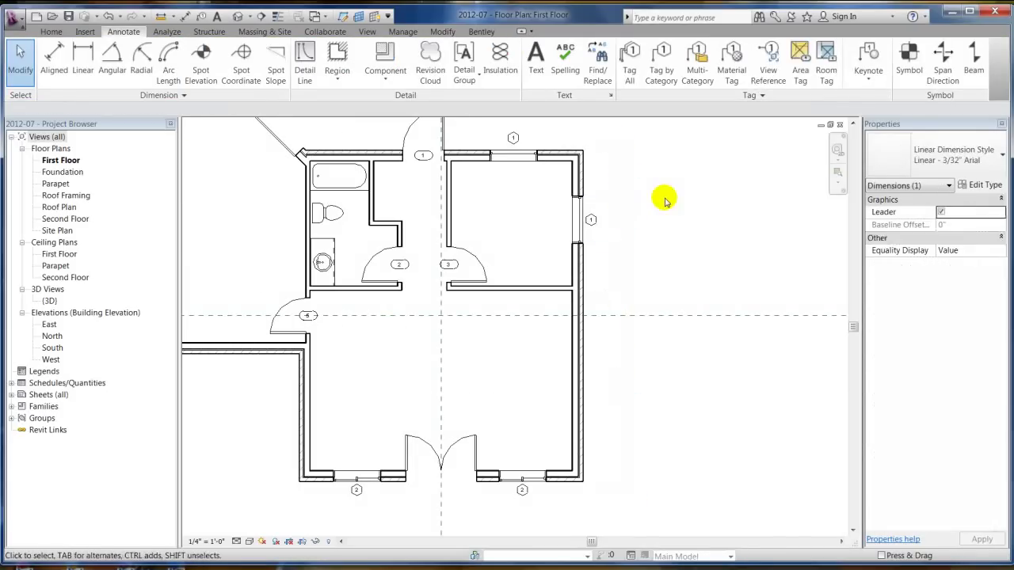
{"action": "scroll", "coordinate": [609, 170], "scroll_direction": "up", "scroll_amount": 2}
With DI, dimension the top wall, window jambs, interior wall and bottom wall beside the right wall
{"action": "key", "text": "d"}
{"action": "key", "text": "i"}
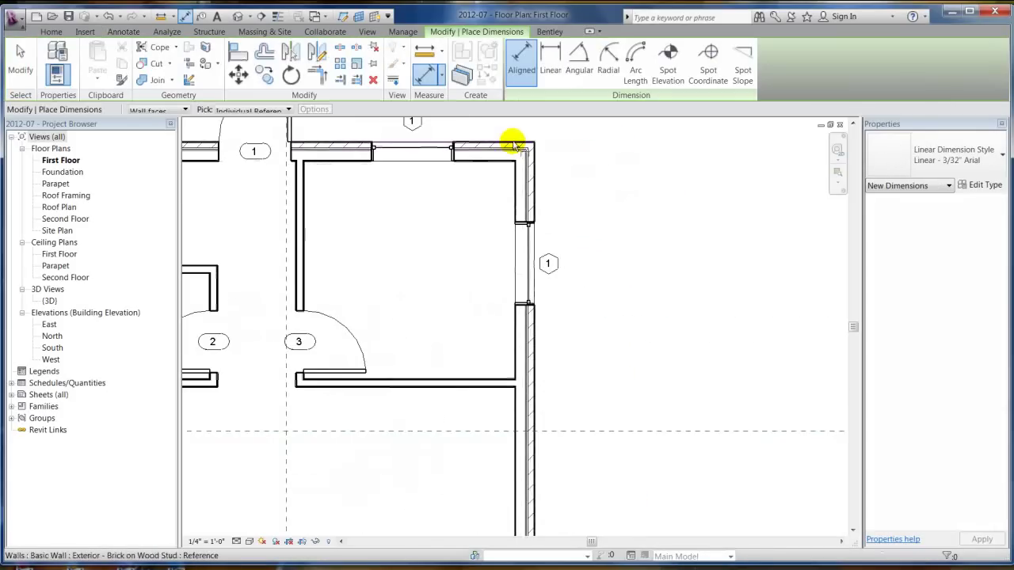
{"action": "left_click", "coordinate": [535, 144]}
{"action": "left_click", "coordinate": [531, 224]}
{"action": "left_click", "coordinate": [528, 303]}
{"action": "left_click", "coordinate": [606, 260]}
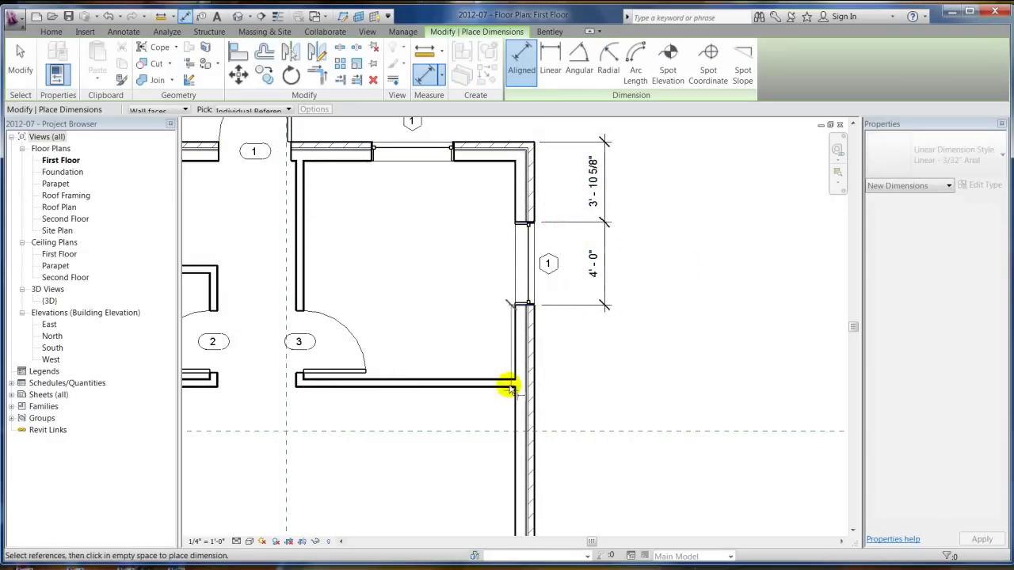
{"action": "scroll", "coordinate": [560, 172], "scroll_direction": "down", "scroll_amount": 4}
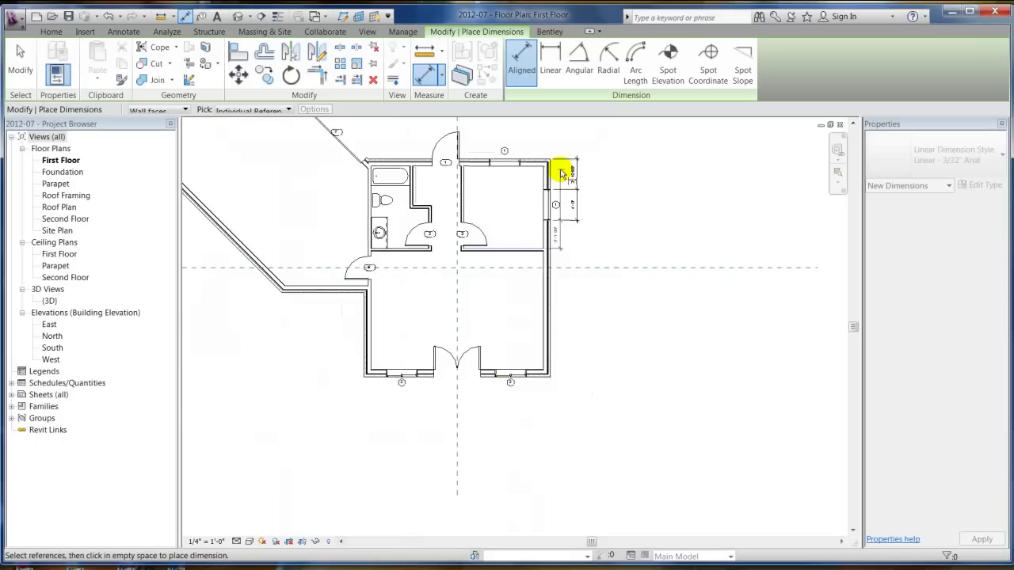
{"action": "left_click", "coordinate": [542, 377]}
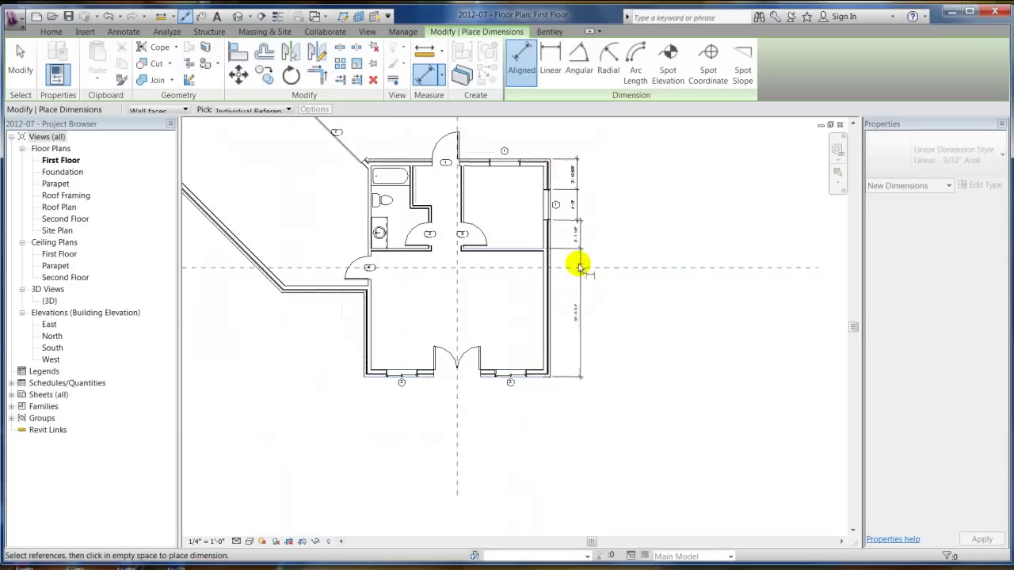
{"action": "left_click", "coordinate": [635, 258]}
{"action": "key", "text": "Escape"}
{"action": "key", "text": "Escape"}
Drag a copy of the new dimension string further right, then delete that copy
{"action": "scroll", "coordinate": [616, 233], "scroll_direction": "up", "scroll_amount": 3}
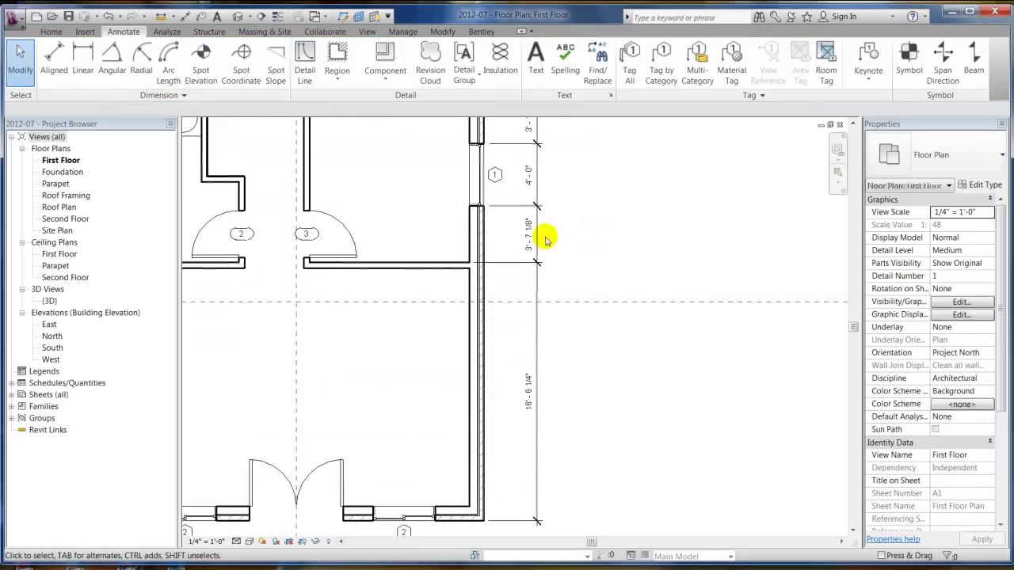
{"action": "left_click", "coordinate": [535, 233]}
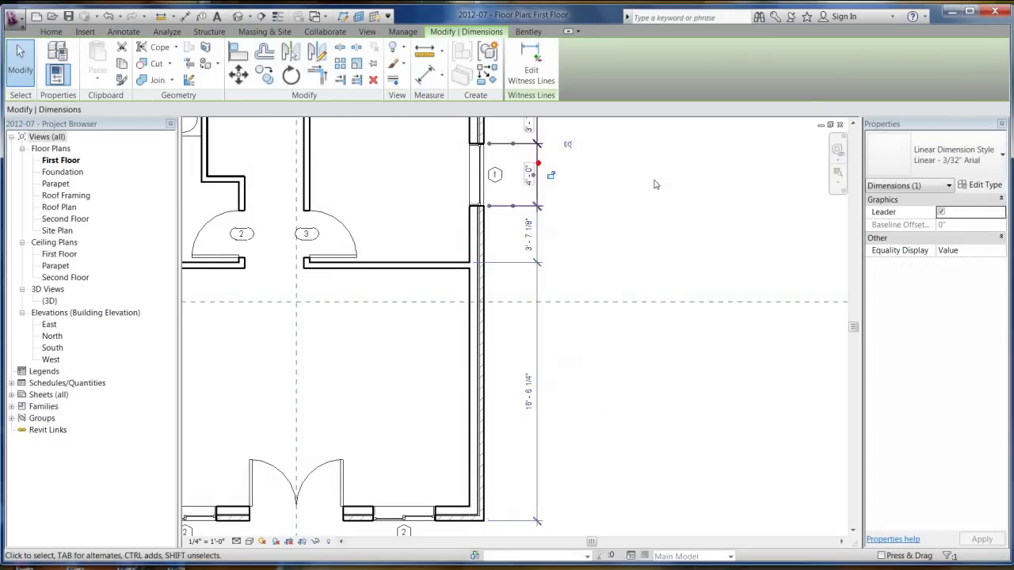
{"action": "left_click_drag", "start_coordinate": [538, 252], "coordinate": [699, 255], "text": "ctrl"}
{"action": "left_click", "coordinate": [700, 255]}
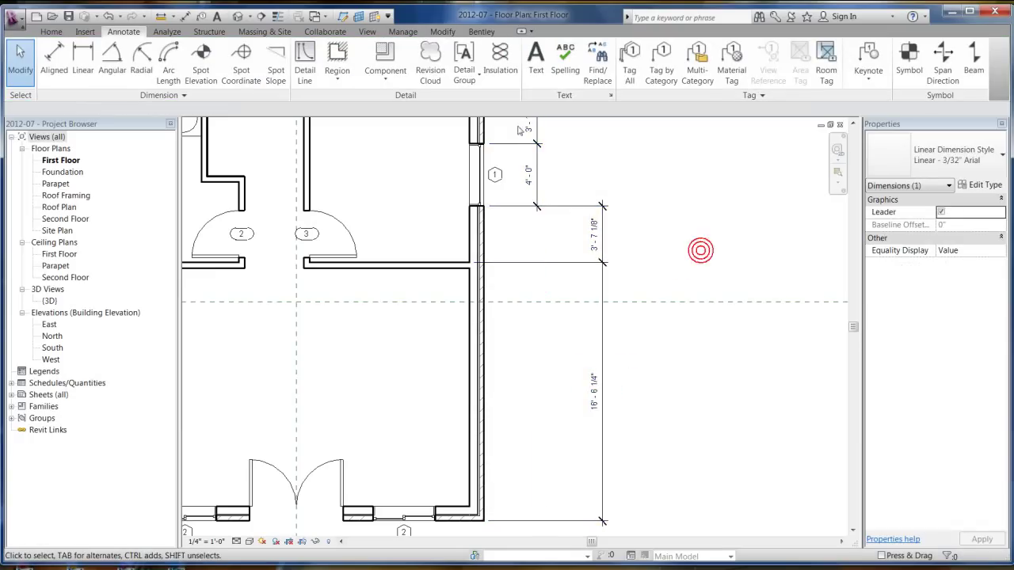
{"action": "left_click", "coordinate": [603, 293]}
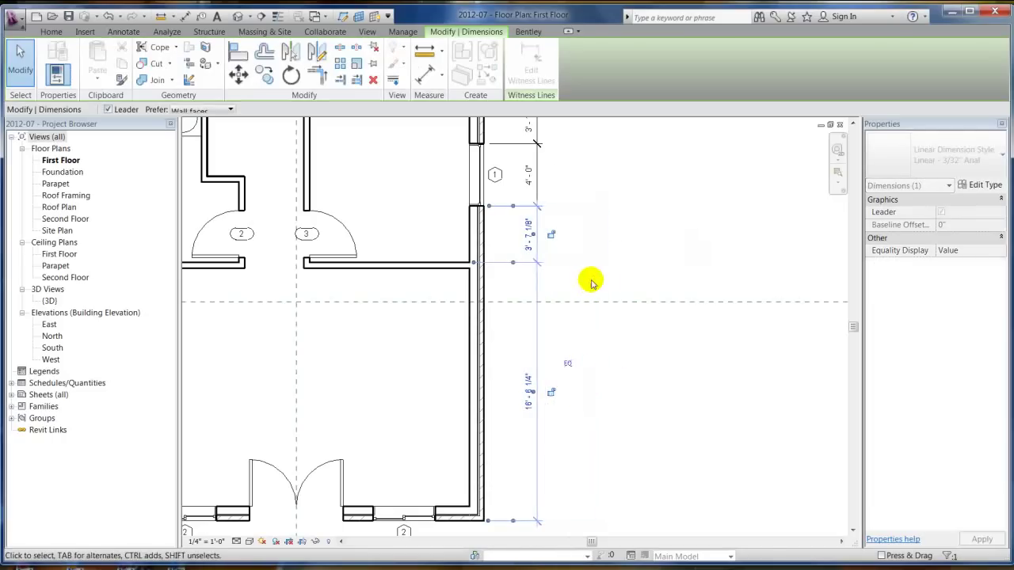
{"action": "key", "text": "Delete"}
With Edit Witness Lines (EW), move the interior-wall reference to the wall's other face
{"action": "left_click", "coordinate": [533, 190]}
{"action": "key", "text": "e"}
{"action": "key", "text": "w"}
{"action": "left_click", "coordinate": [449, 275]}
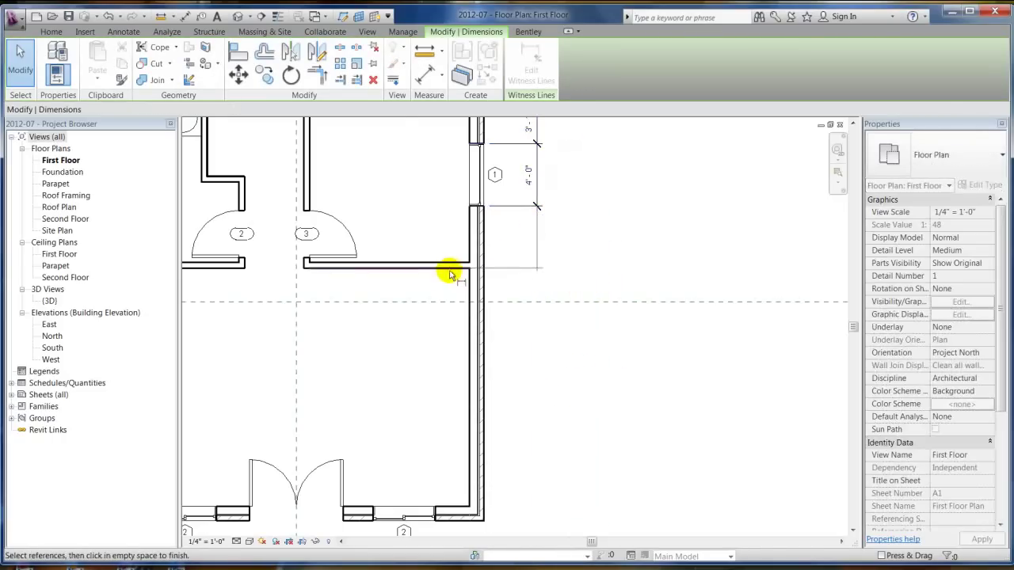
{"action": "left_click", "coordinate": [464, 519]}
{"action": "left_click", "coordinate": [570, 447]}
{"action": "left_click", "coordinate": [613, 345]}
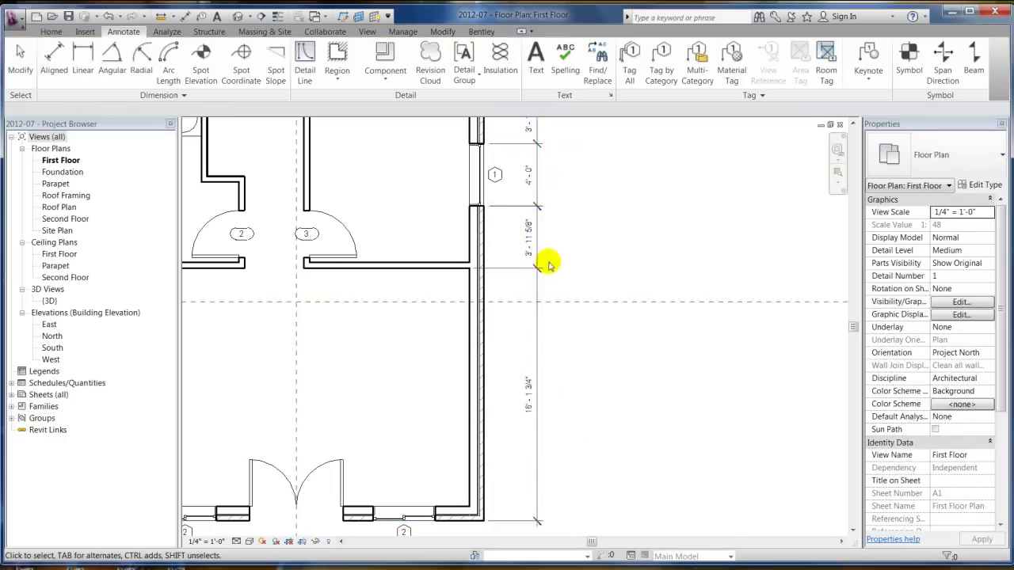
{"action": "left_click", "coordinate": [536, 238]}
{"action": "scroll", "coordinate": [620, 283], "scroll_direction": "down", "scroll_amount": 2}
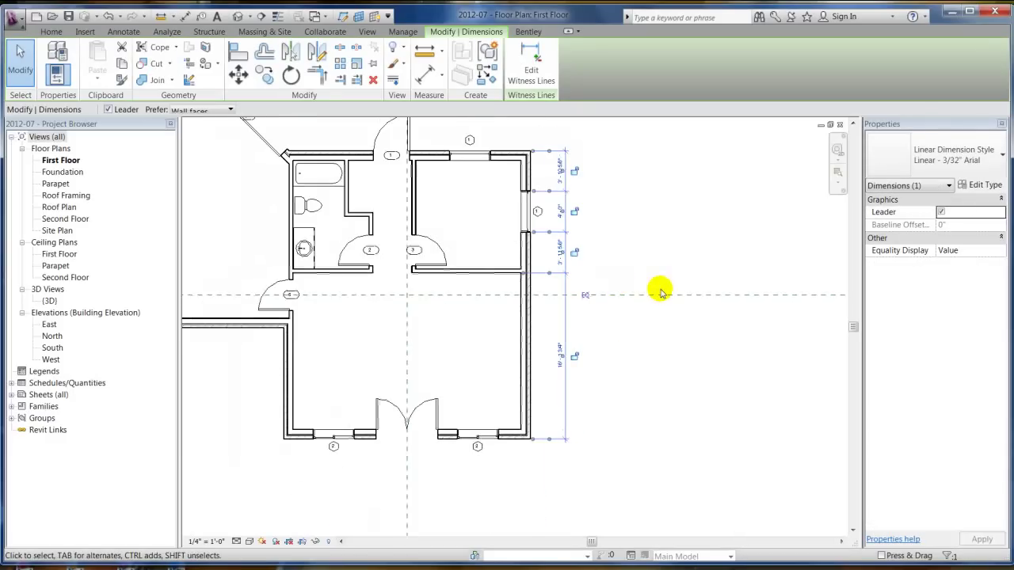
{"action": "key", "text": "Escape"}
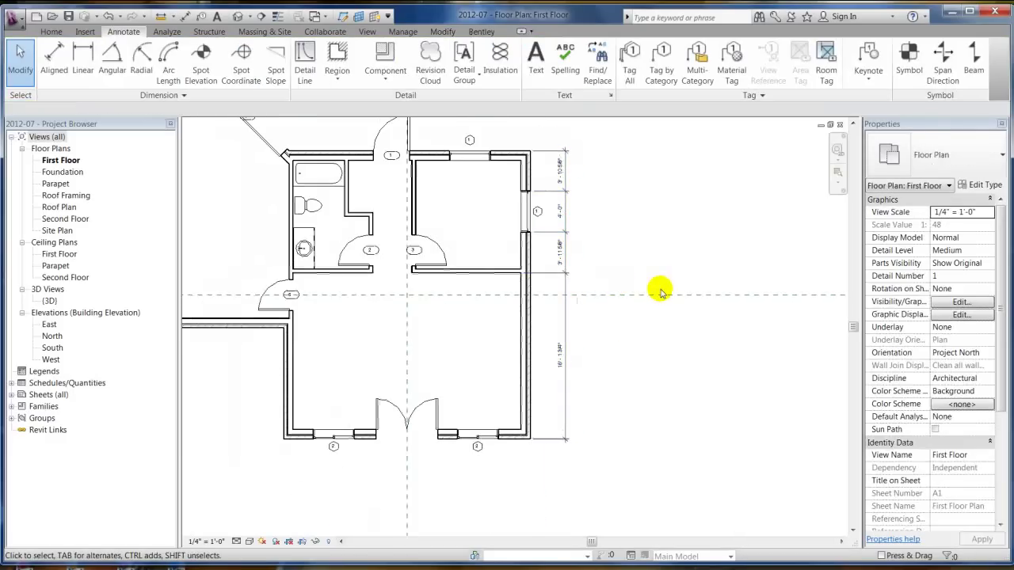
Set Aligned to pick Entire Walls, with Openings (Widths) and Intersecting Walls options
{"action": "middle_click_drag", "start_coordinate": [503, 267], "coordinate": [523, 284]}
{"action": "scroll", "coordinate": [525, 283], "scroll_direction": "up", "scroll_amount": 3}
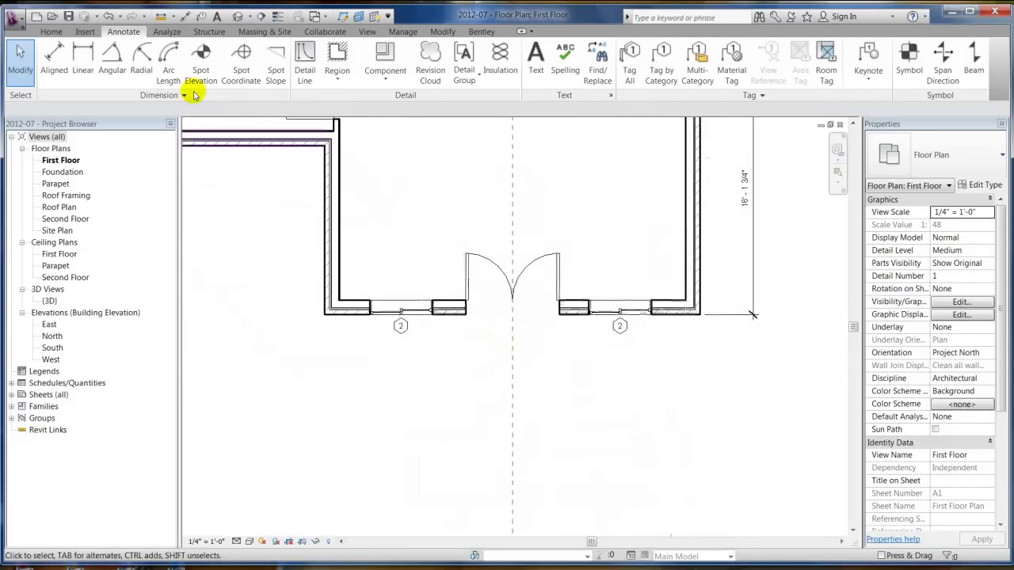
{"action": "left_click", "coordinate": [64, 69]}
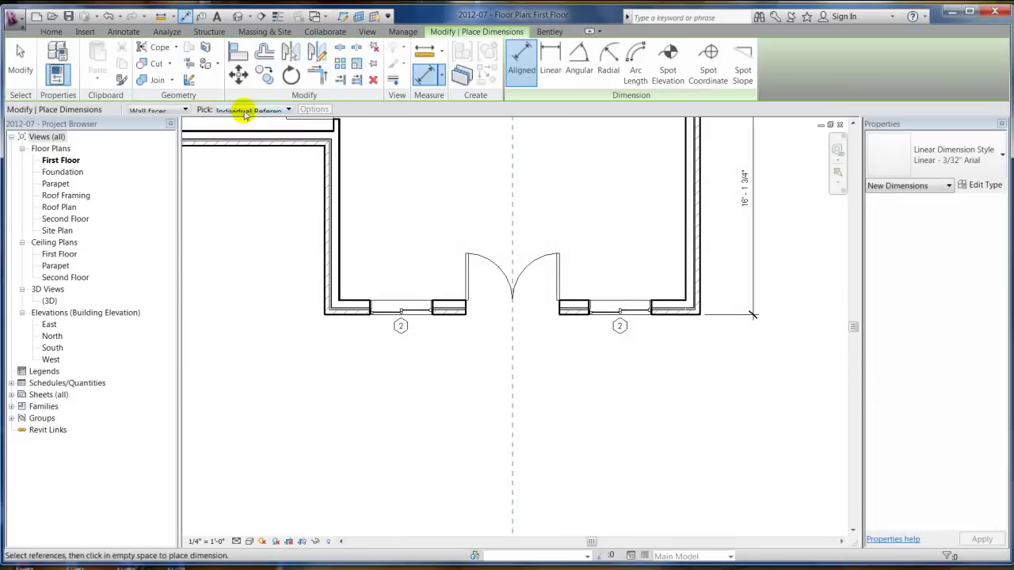
{"action": "left_click", "coordinate": [246, 112]}
{"action": "left_click", "coordinate": [252, 138]}
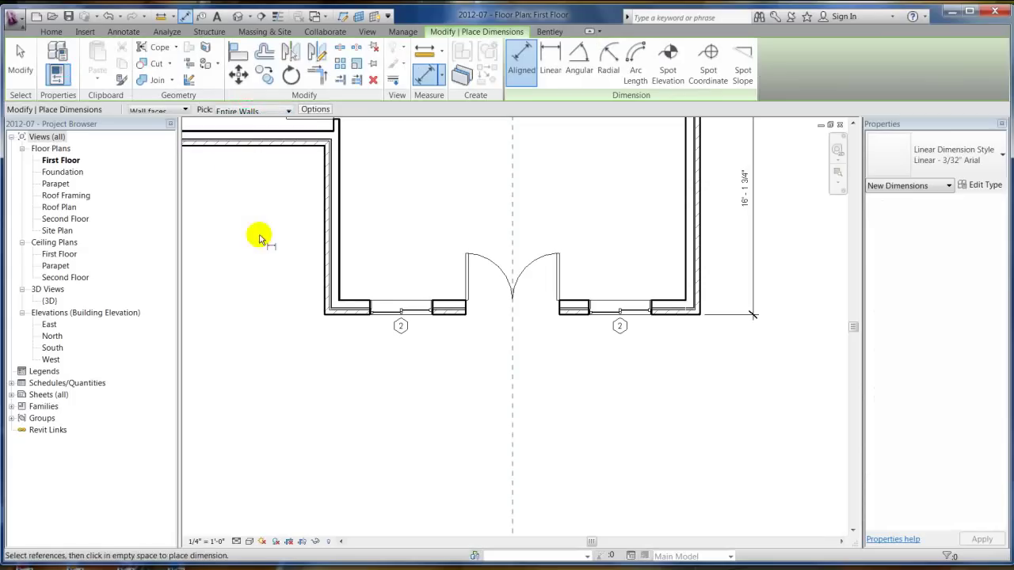
{"action": "left_click", "coordinate": [314, 111]}
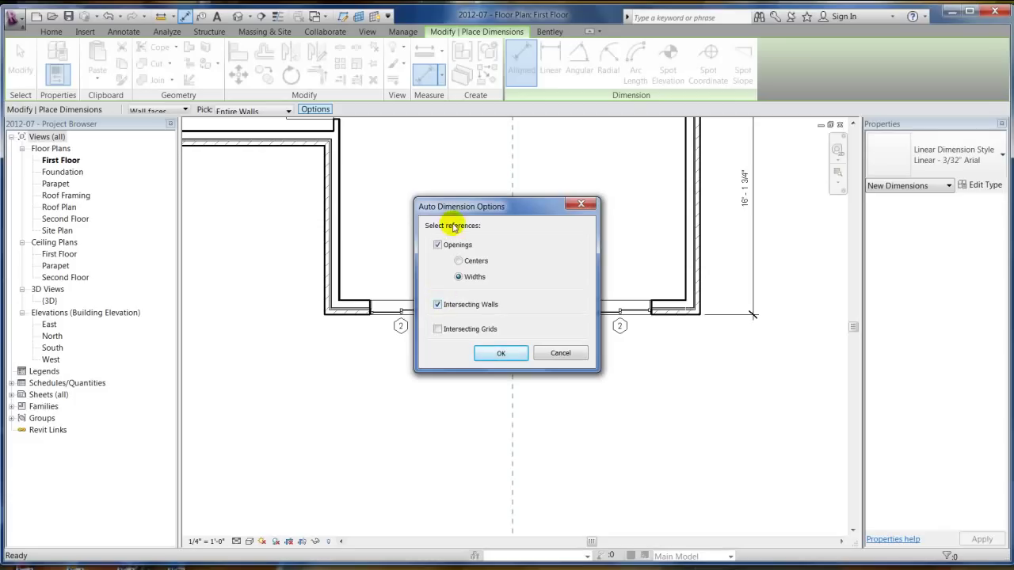
{"action": "left_click", "coordinate": [500, 353]}
Auto-dimension the top exterior wall, placing the string above the plan (5'-0", 4'-0")
{"action": "scroll", "coordinate": [607, 421], "scroll_direction": "down", "scroll_amount": 5}
{"action": "scroll", "coordinate": [588, 240], "scroll_direction": "up", "scroll_amount": 4}
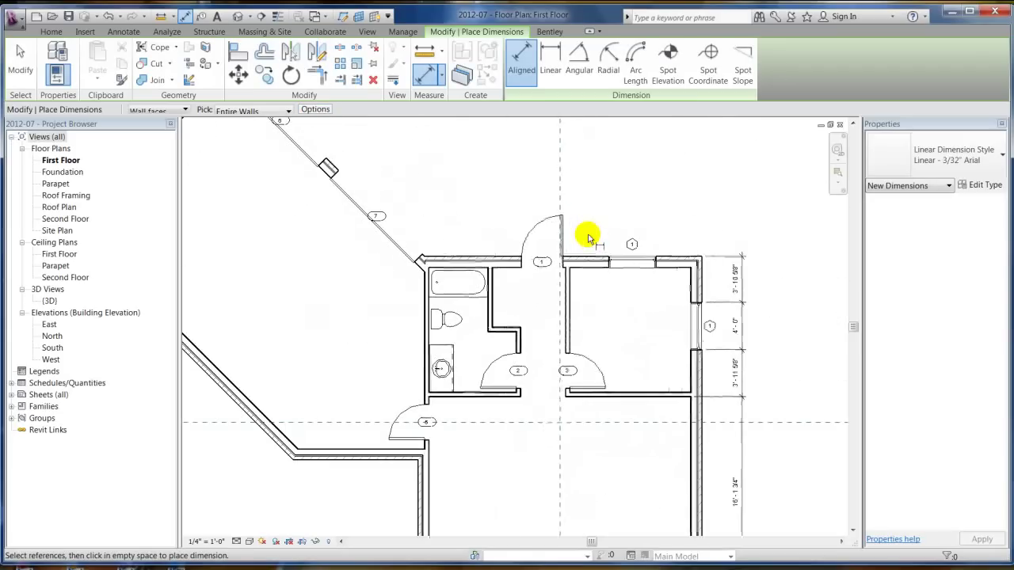
{"action": "left_click", "coordinate": [588, 258]}
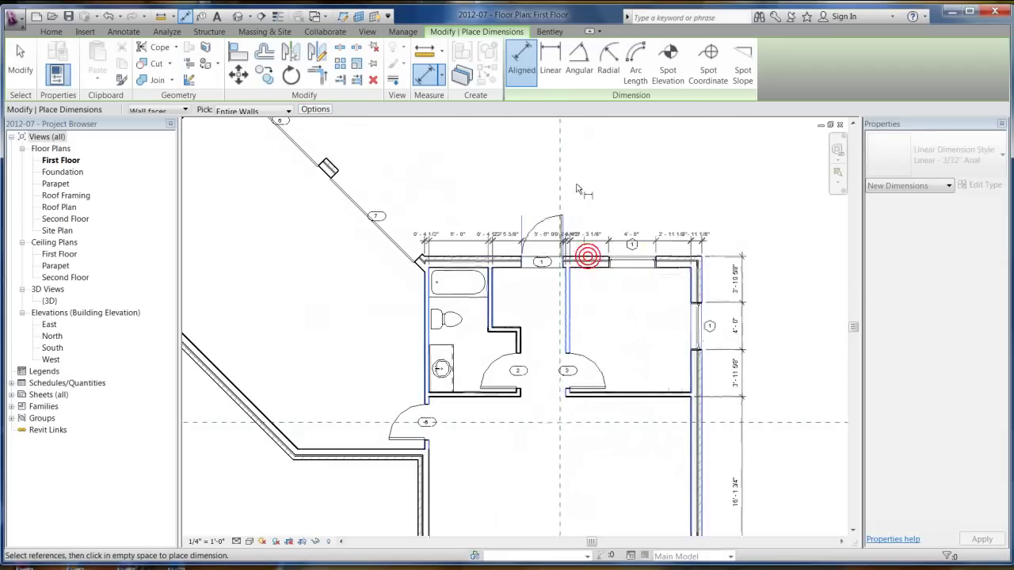
{"action": "left_click", "coordinate": [581, 164]}
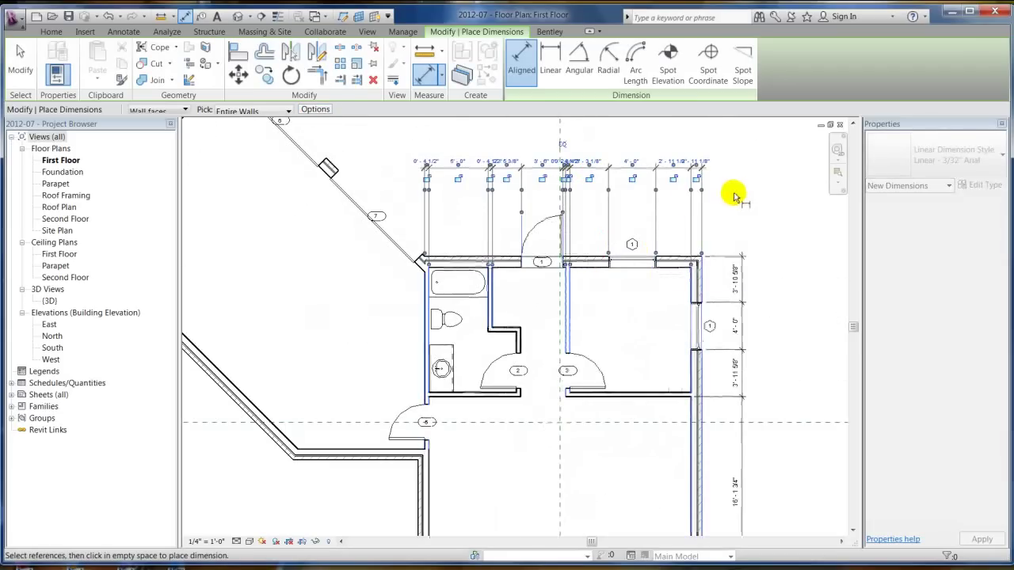
{"action": "key", "text": "Escape"}
{"action": "key", "text": "Escape"}
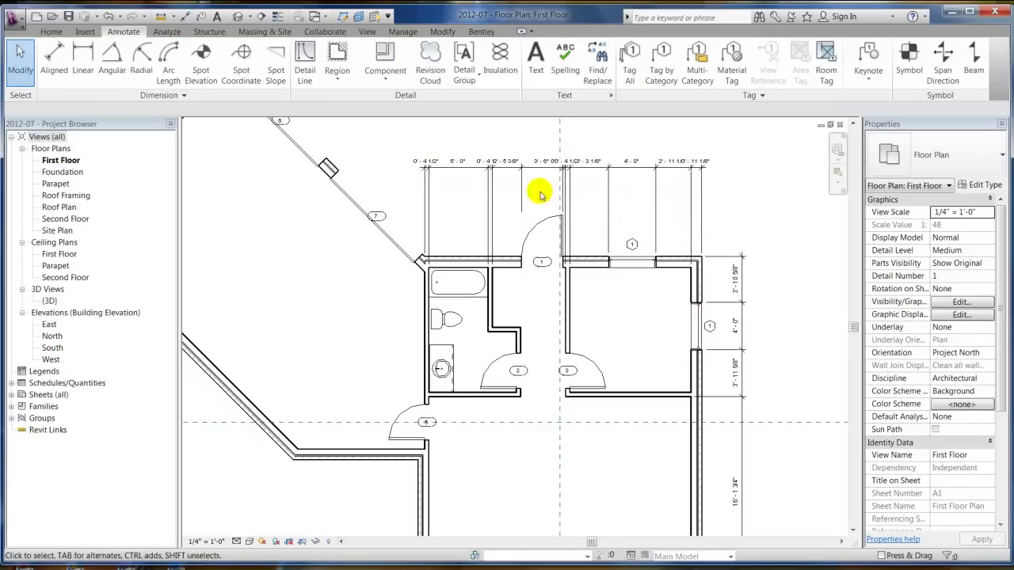
{"action": "scroll", "coordinate": [446, 154], "scroll_direction": "up", "scroll_amount": 5}
{"action": "scroll", "coordinate": [375, 168], "scroll_direction": "down", "scroll_amount": 3}
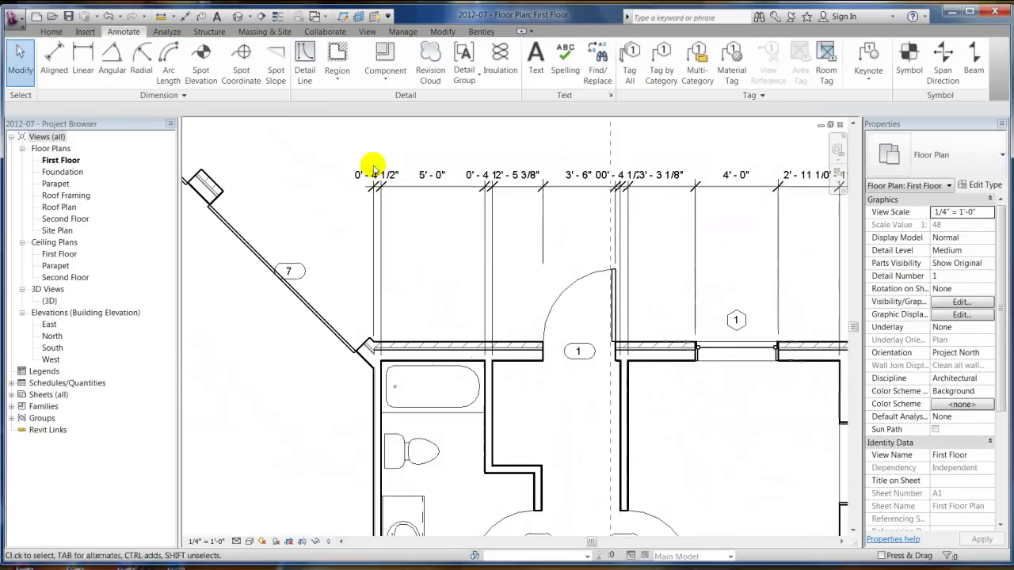
{"action": "scroll", "coordinate": [530, 237], "scroll_direction": "down", "scroll_amount": 3}
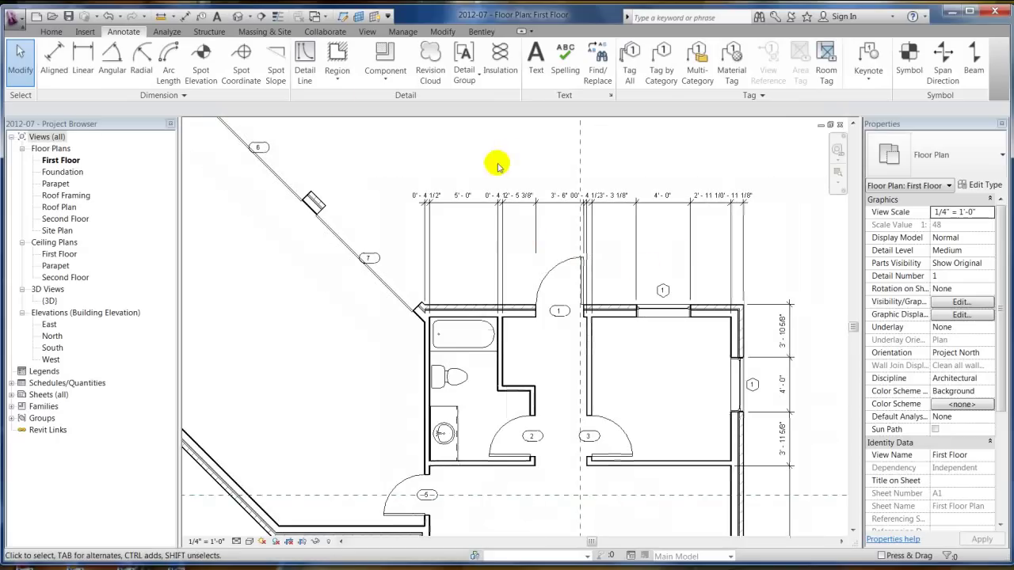
Auto-dimension the lower exterior wall, then delete that first dimension string
{"action": "left_click", "coordinate": [54, 59]}
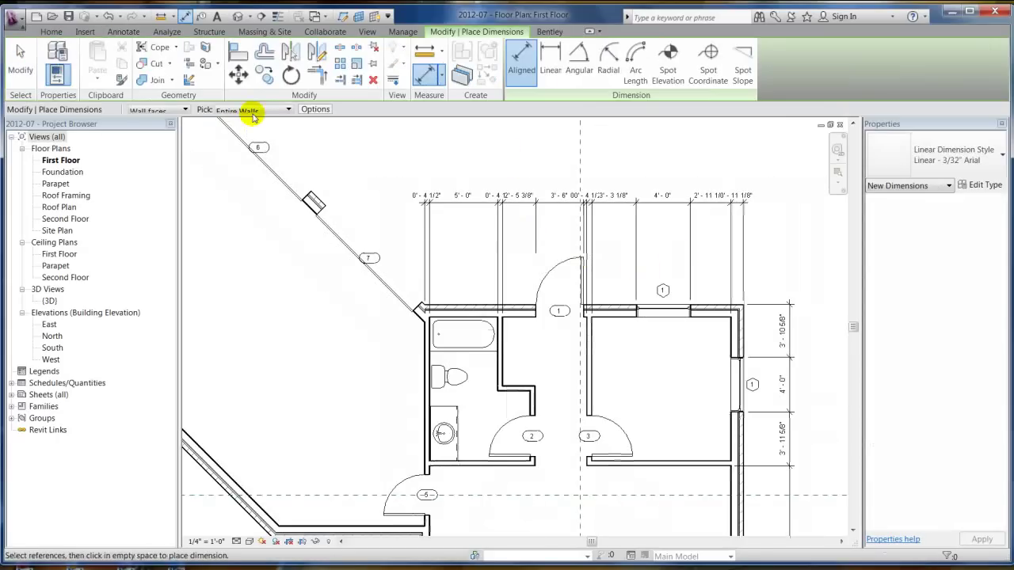
{"action": "scroll", "coordinate": [516, 163], "scroll_direction": "down", "scroll_amount": 4}
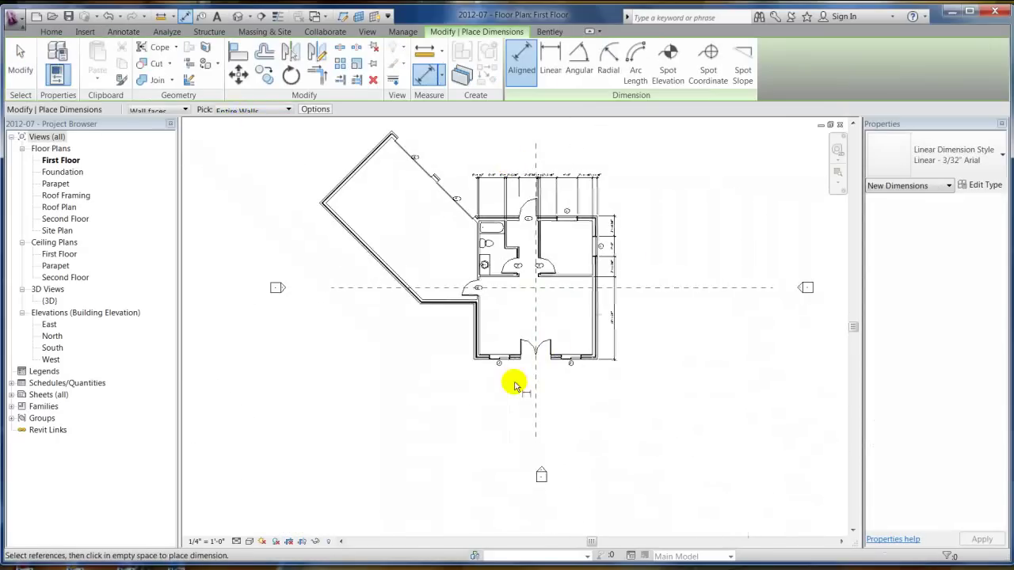
{"action": "scroll", "coordinate": [518, 385], "scroll_direction": "up", "scroll_amount": 4}
{"action": "left_click", "coordinate": [511, 327]}
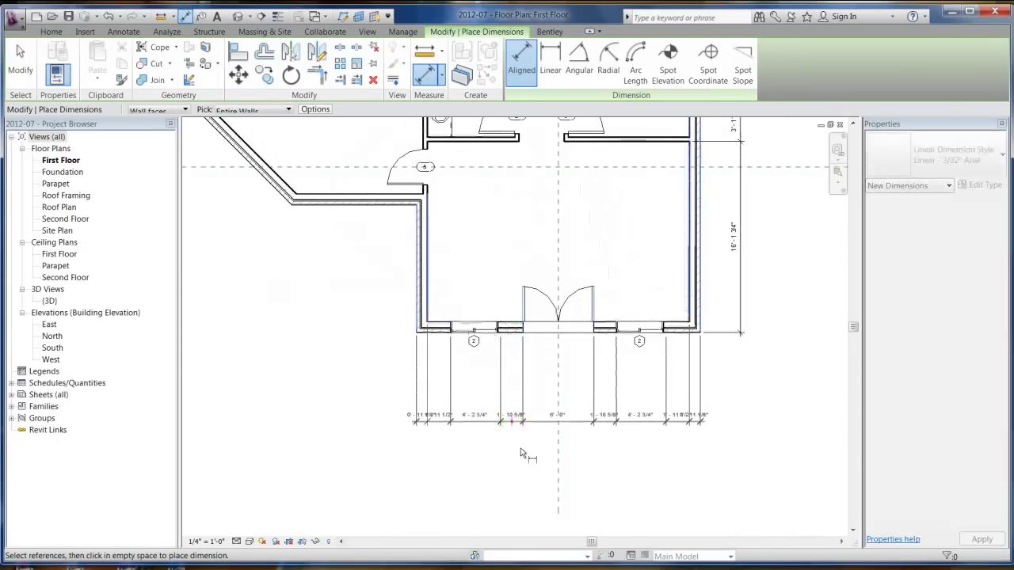
{"action": "left_click", "coordinate": [764, 436]}
{"action": "key", "text": "Escape"}
{"action": "key", "text": "Escape"}
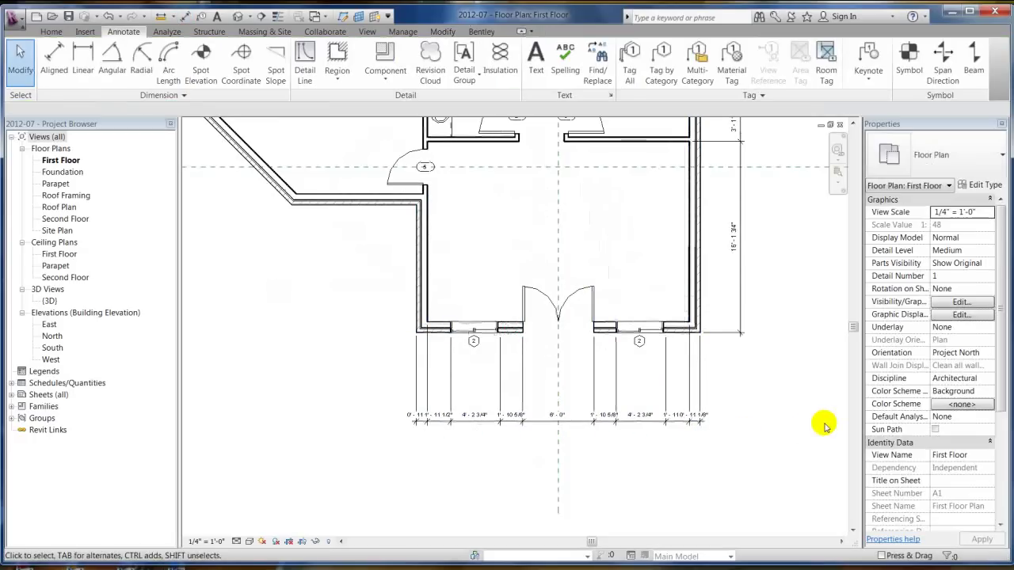
{"action": "scroll", "coordinate": [707, 440], "scroll_direction": "up", "scroll_amount": 3}
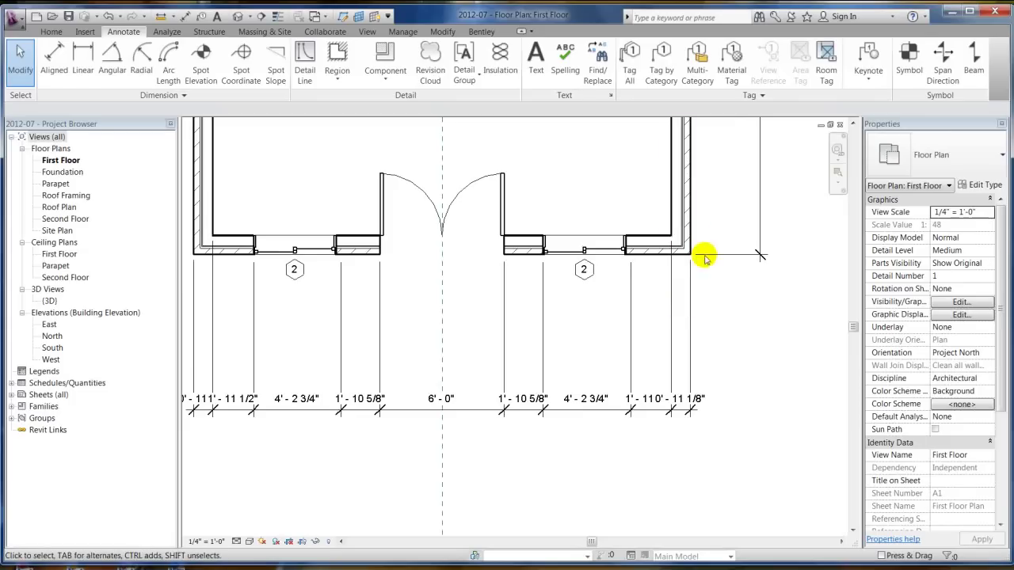
{"action": "scroll", "coordinate": [668, 291], "scroll_direction": "down", "scroll_amount": 3}
{"action": "left_click", "coordinate": [618, 286]}
{"action": "key", "text": "Delete"}
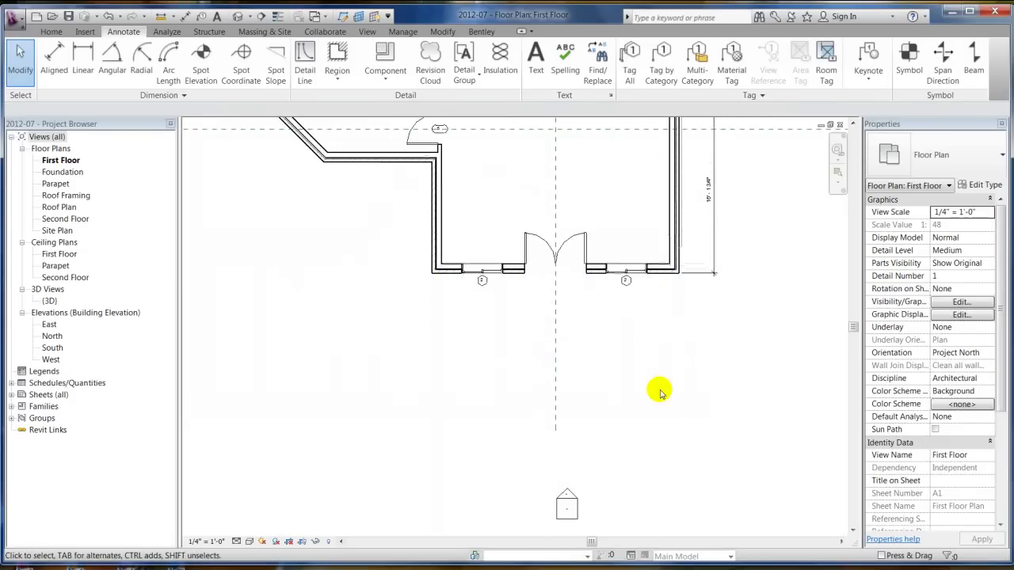
Re-dimension the lower wall with opening widths and intersecting walls: 2'-10 5/8", 4'-2 3/4", 1'-10 5/8", 6'-0"
{"action": "left_click", "coordinate": [52, 59]}
{"action": "left_click", "coordinate": [314, 109]}
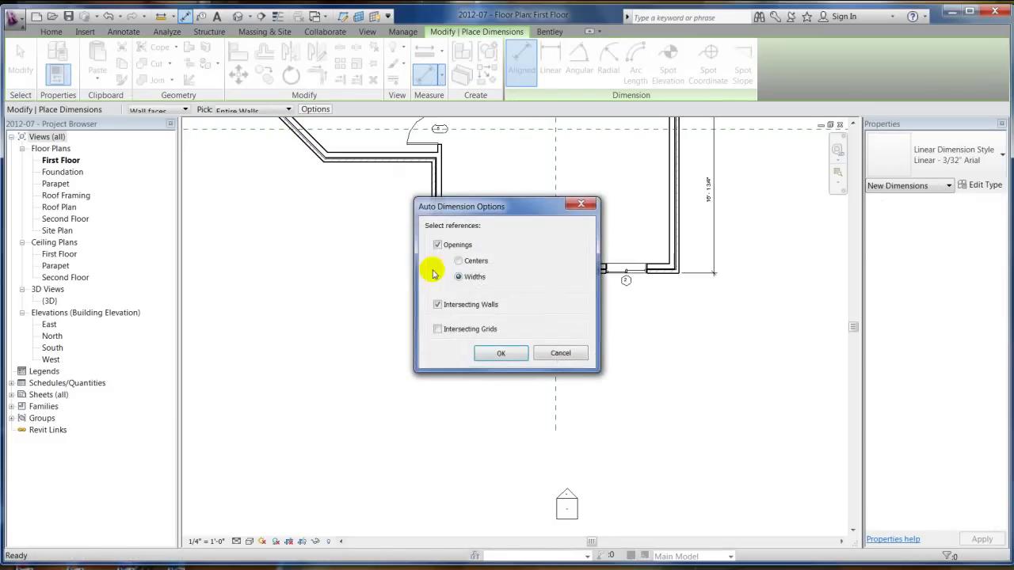
{"action": "left_click", "coordinate": [502, 354]}
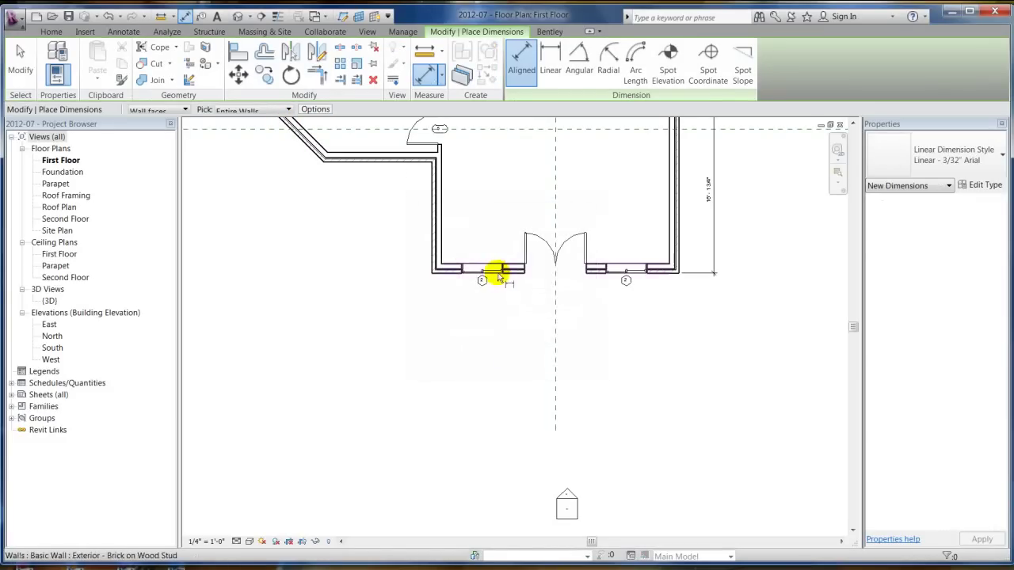
{"action": "left_click", "coordinate": [510, 269]}
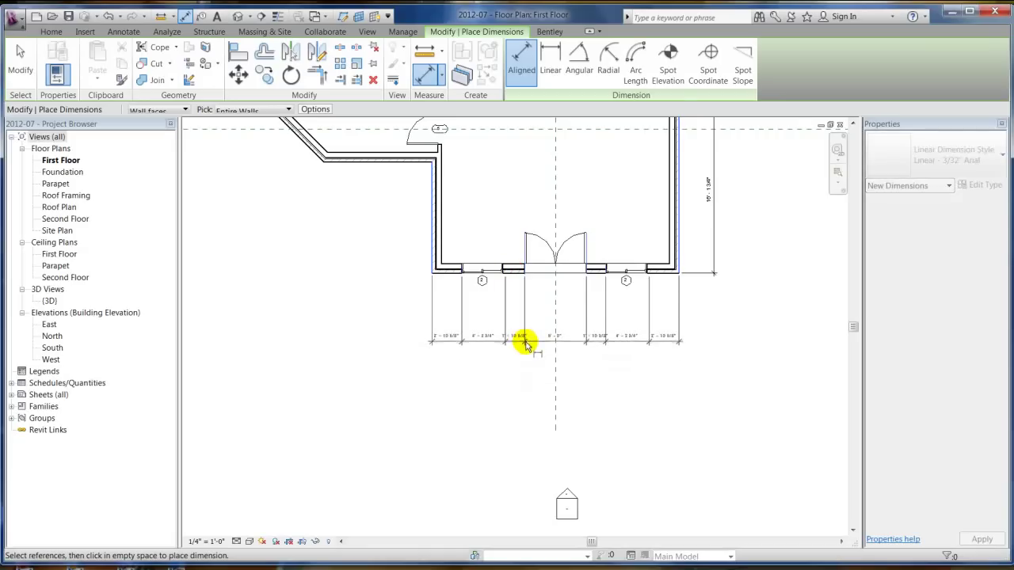
{"action": "left_click", "coordinate": [539, 349]}
{"action": "key", "text": "Escape"}
{"action": "key", "text": "Escape"}
{"action": "scroll", "coordinate": [703, 352], "scroll_direction": "up", "scroll_amount": 3}
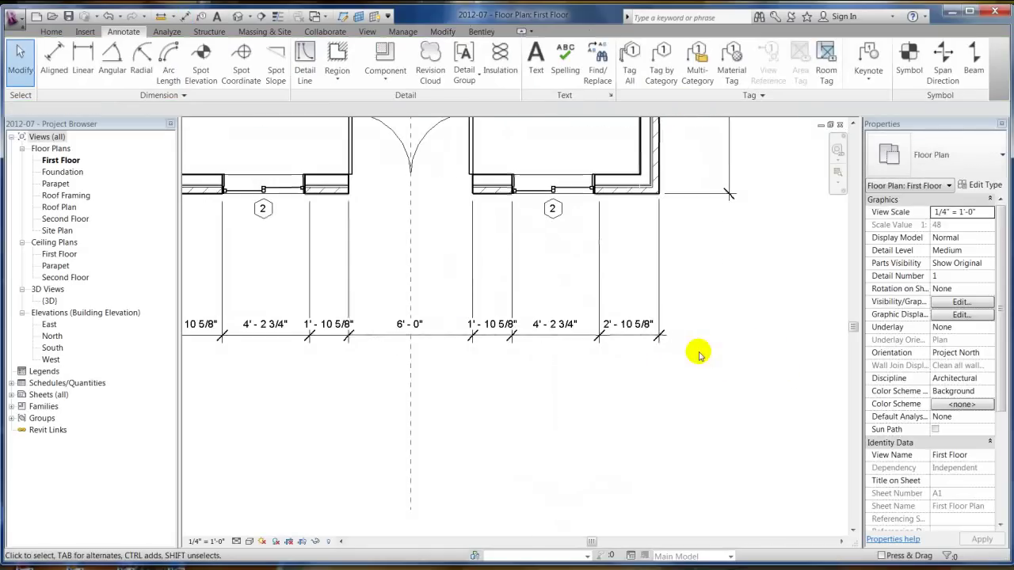
{"action": "scroll", "coordinate": [723, 350], "scroll_direction": "down", "scroll_amount": 3}
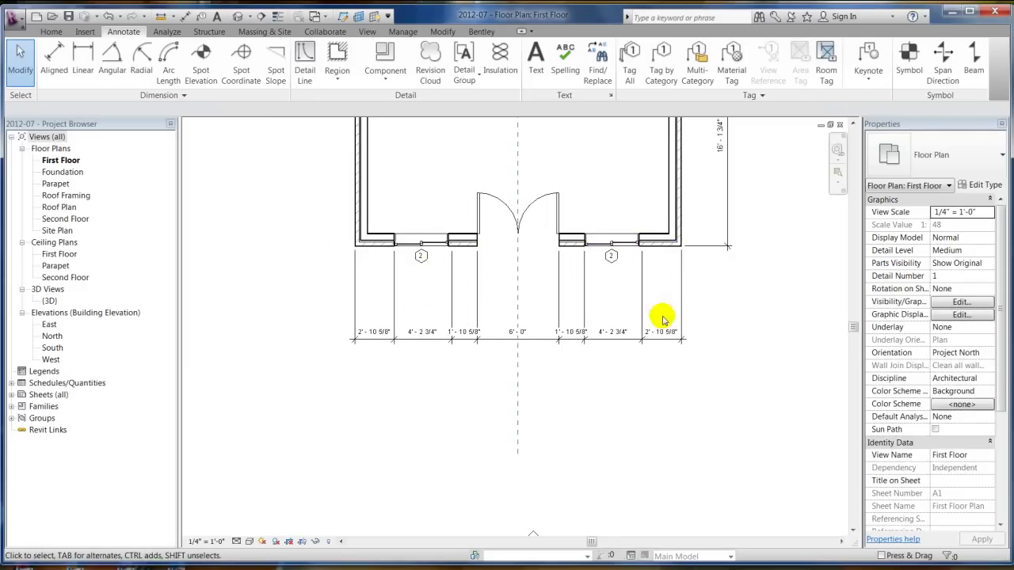
Drag the 1'-10 5/8" dimension text up and left above the string
{"action": "scroll", "coordinate": [434, 358], "scroll_direction": "up", "scroll_amount": 5}
{"action": "left_click", "coordinate": [446, 347]}
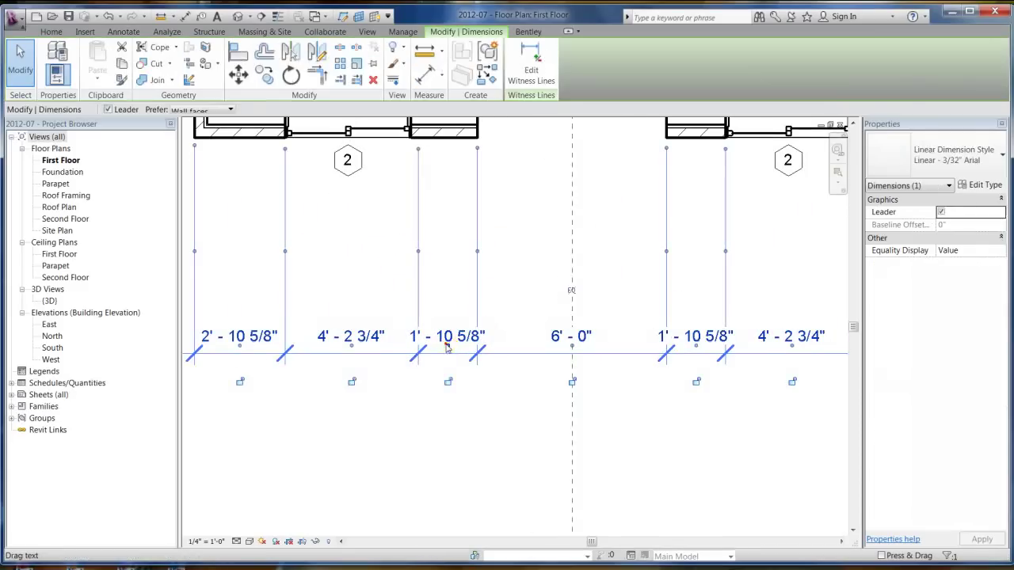
{"action": "left_click_drag", "start_coordinate": [445, 342], "coordinate": [349, 301]}
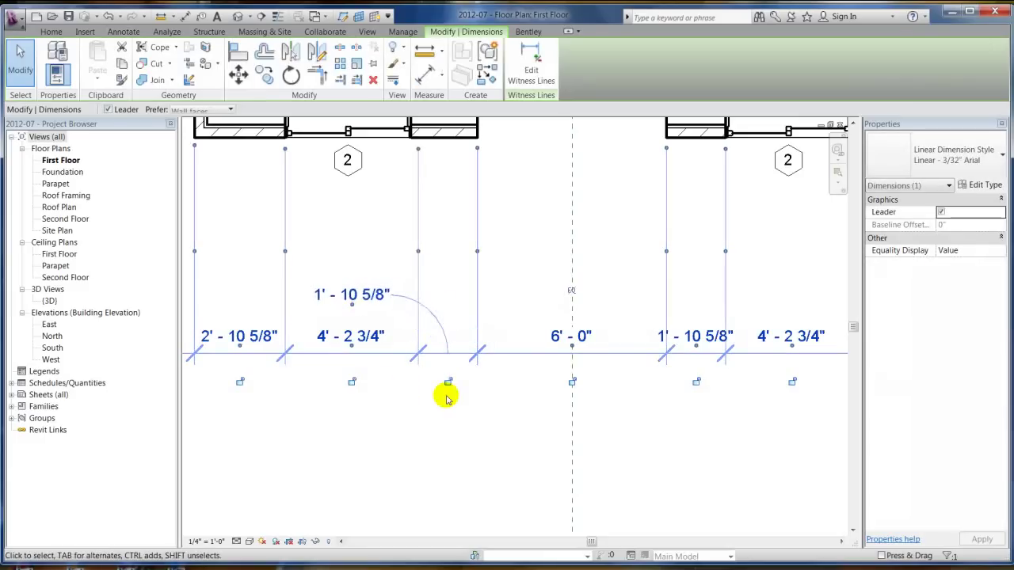
{"action": "left_click", "coordinate": [446, 398]}
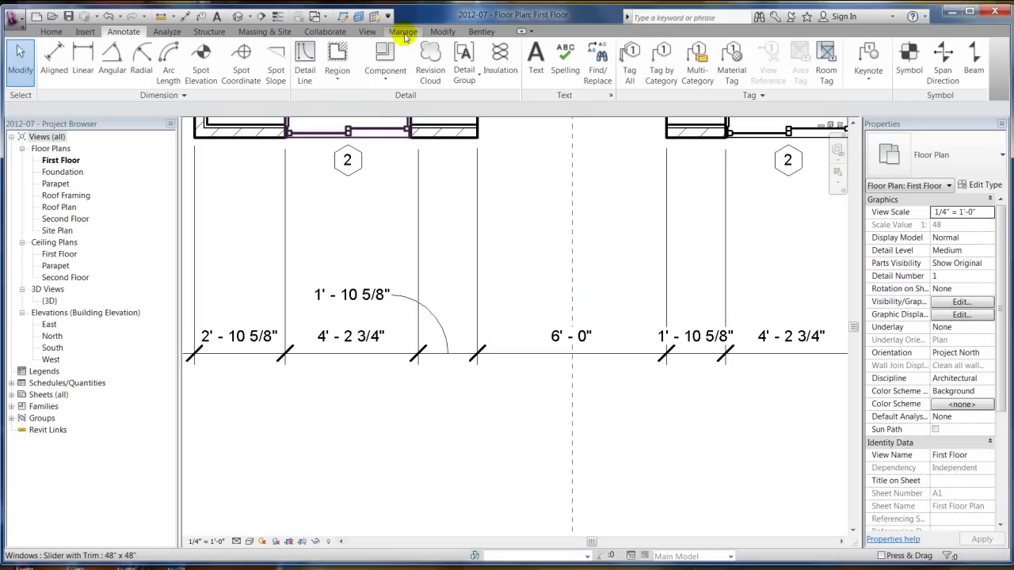
Open Manage > Additional Settings and close it without choosing anything
{"action": "left_click", "coordinate": [404, 32]}
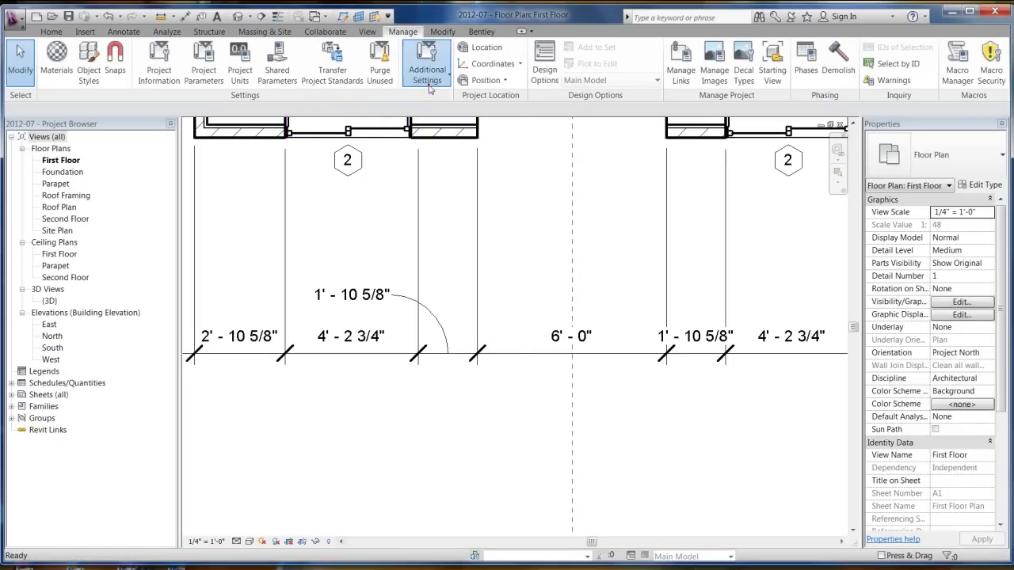
{"action": "left_click", "coordinate": [428, 63]}
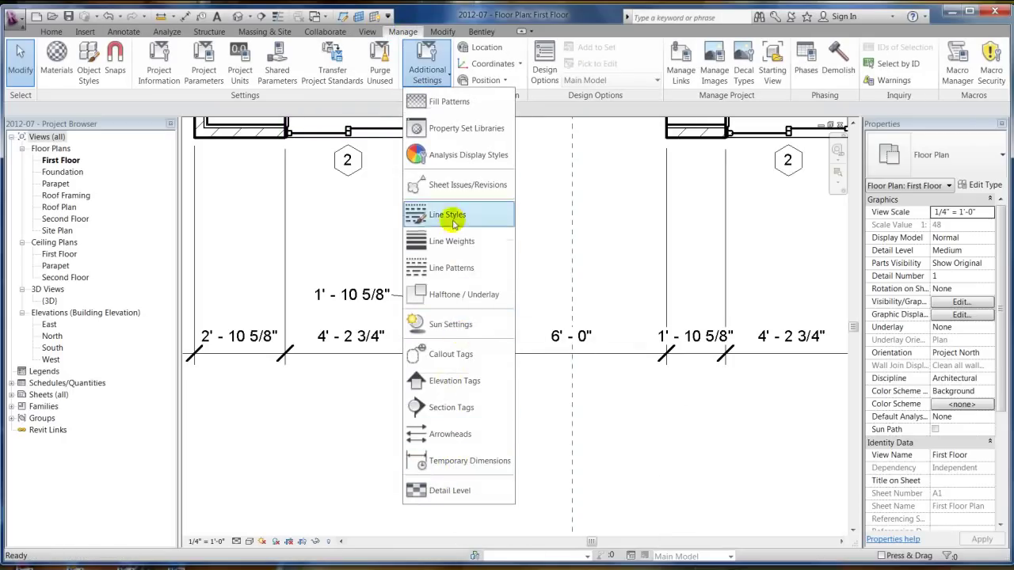
{"action": "left_click", "coordinate": [604, 248]}
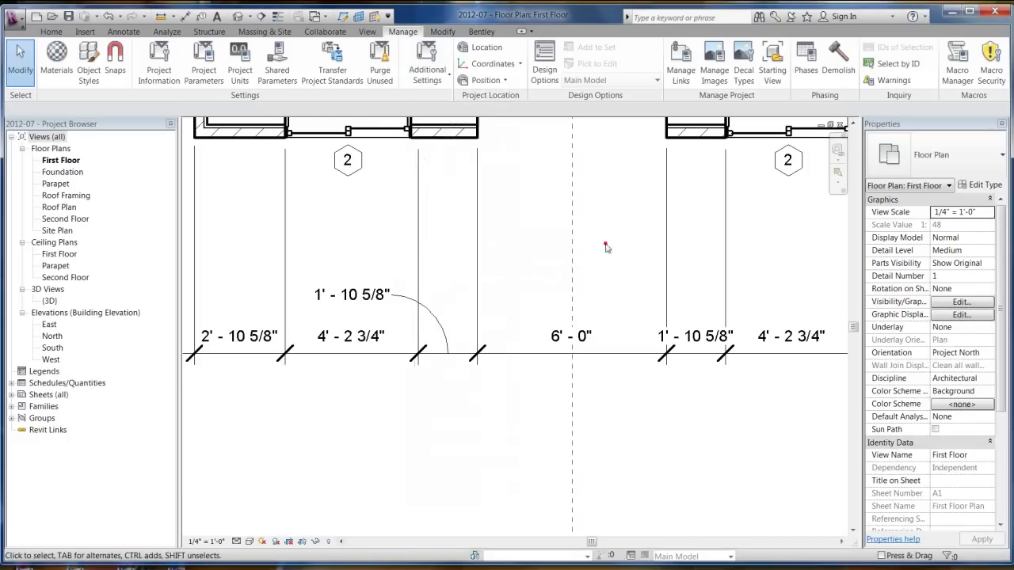
Set the dimension type's Leader Type to Line and shift the raised text further left
{"action": "left_click", "coordinate": [453, 354]}
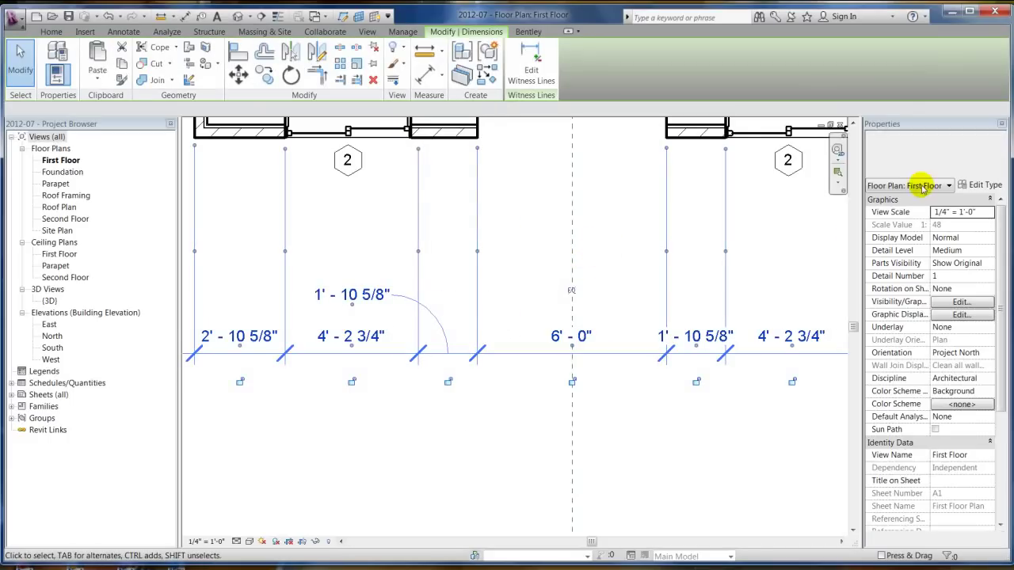
{"action": "left_click", "coordinate": [976, 184]}
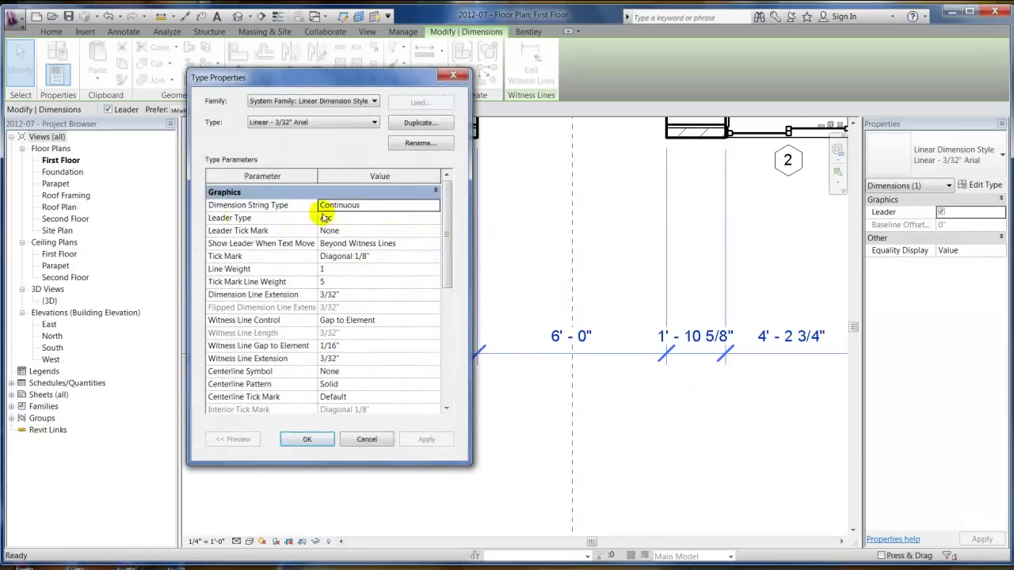
{"action": "left_click", "coordinate": [435, 219]}
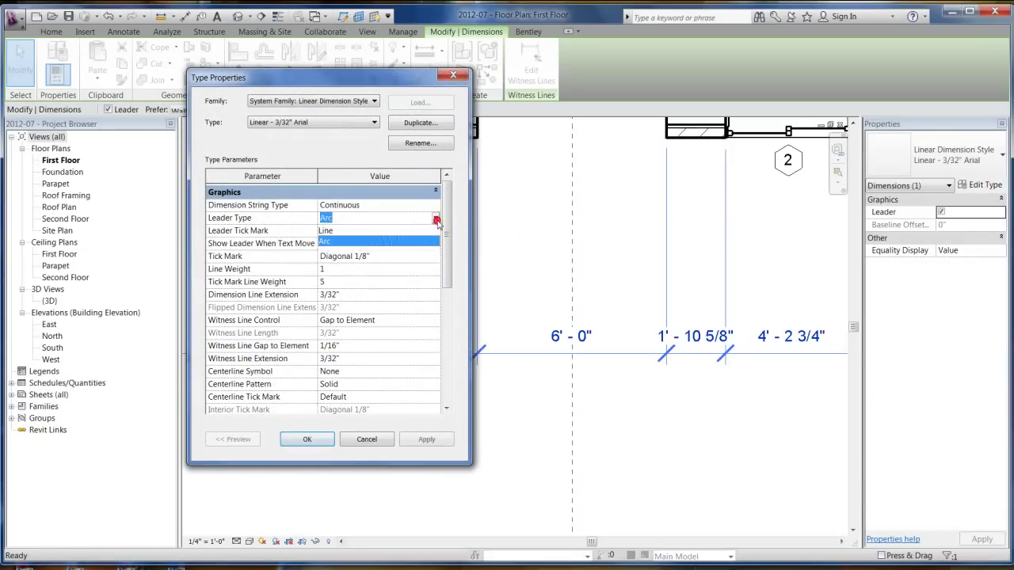
{"action": "left_click", "coordinate": [337, 231]}
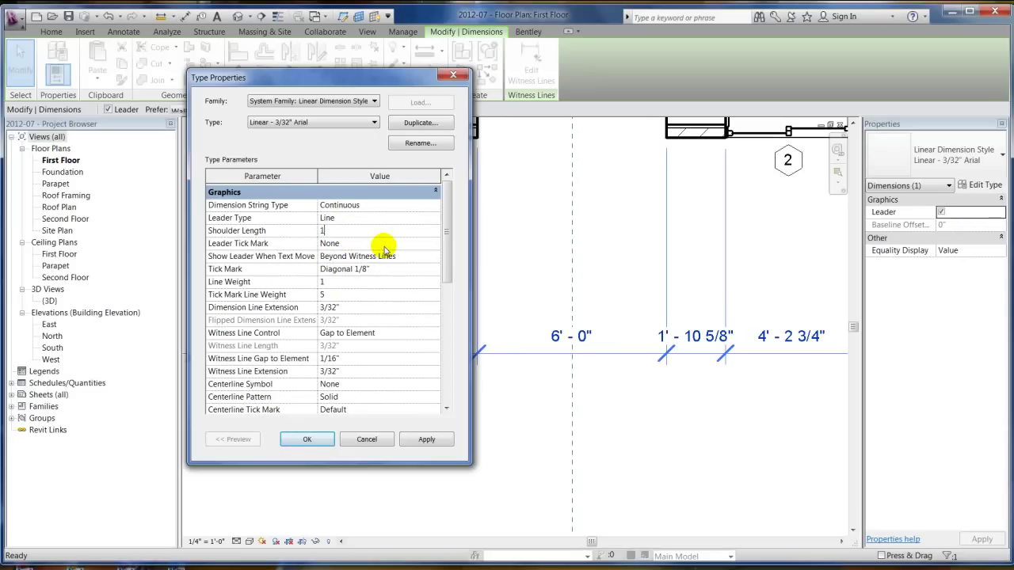
{"action": "left_click", "coordinate": [307, 440]}
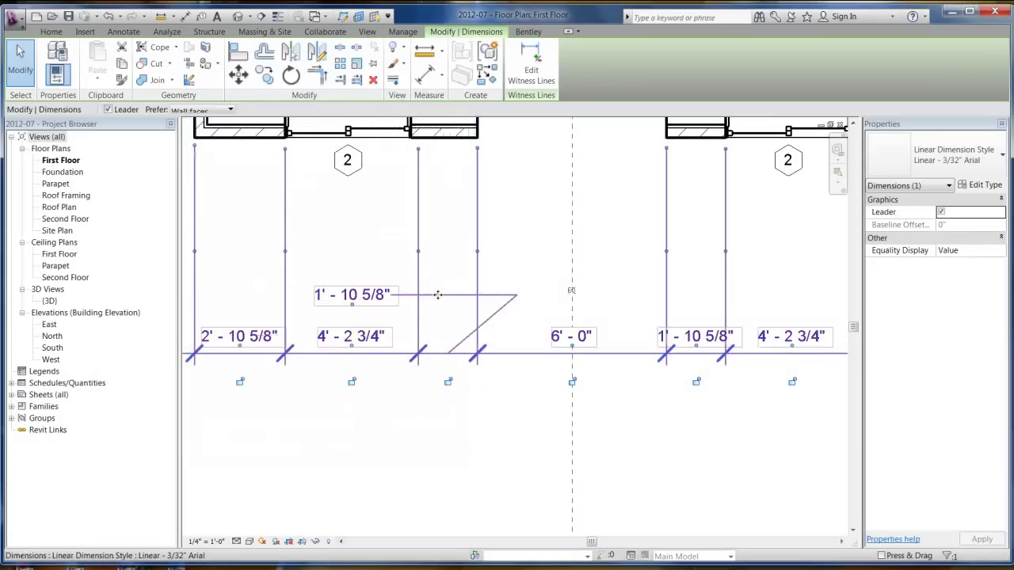
{"action": "left_click", "coordinate": [504, 309]}
{"action": "left_click", "coordinate": [362, 452]}
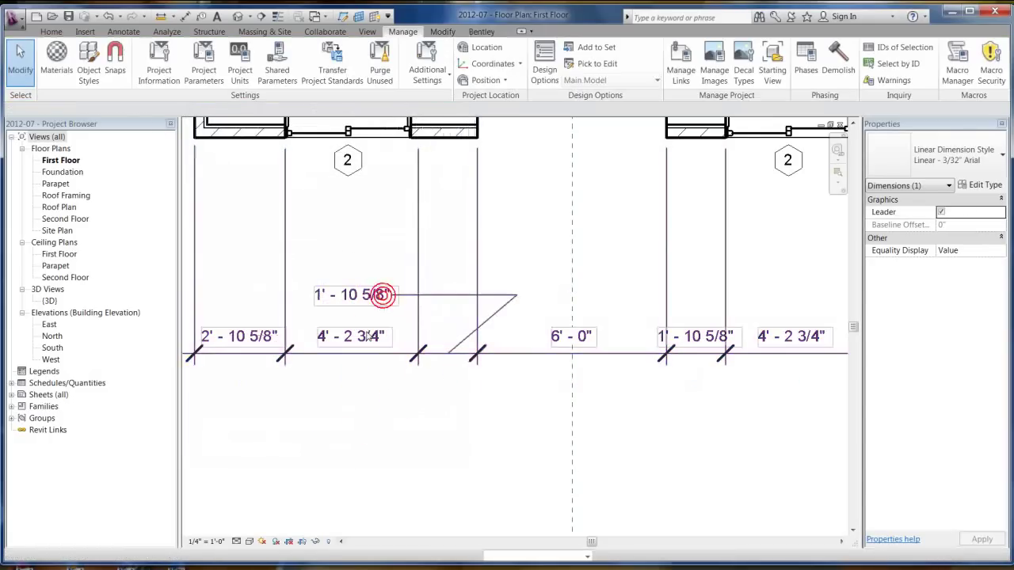
{"action": "left_click", "coordinate": [377, 331]}
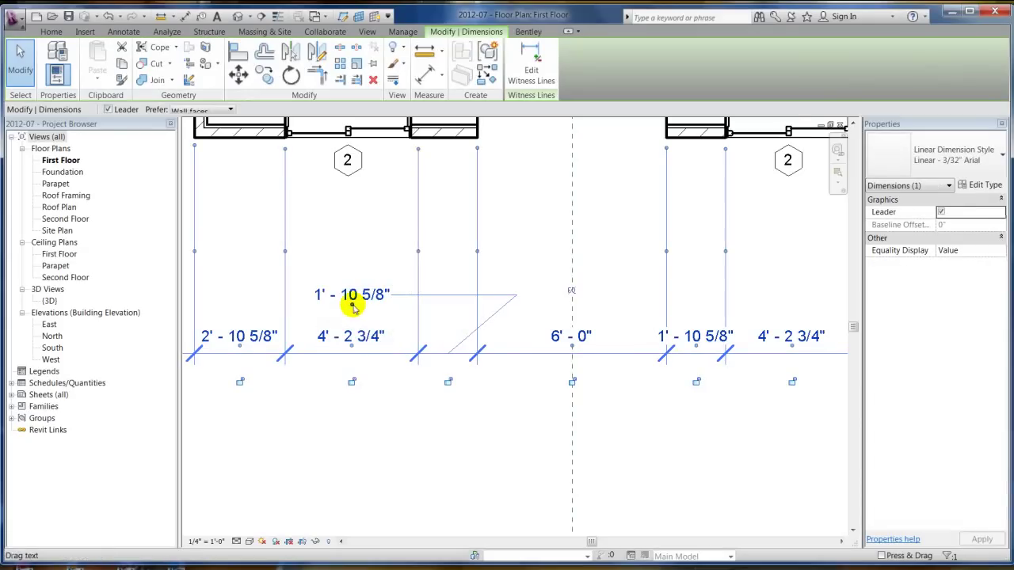
{"action": "left_click_drag", "start_coordinate": [353, 294], "coordinate": [297, 301]}
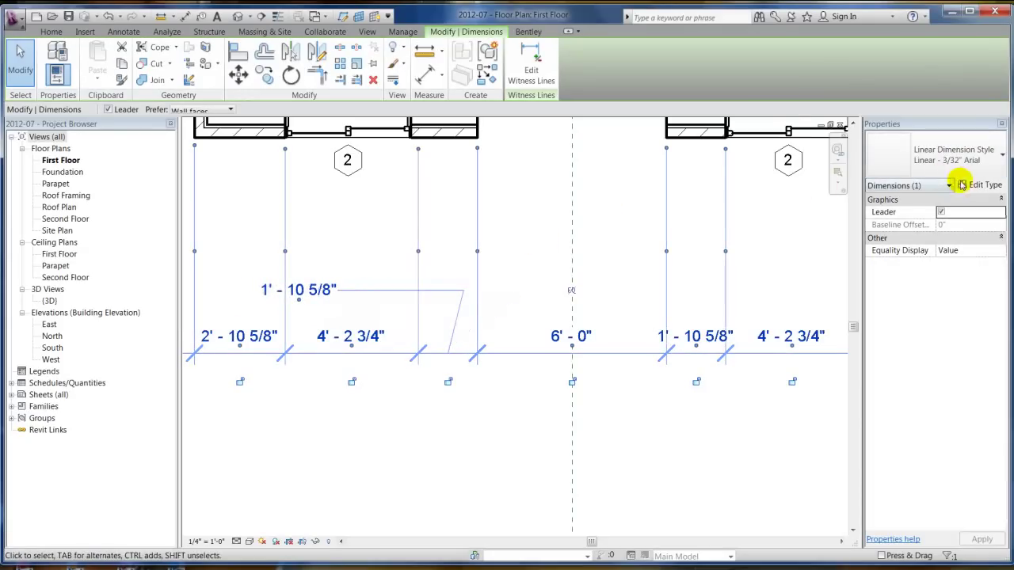
Set the Shoulder Length to 1/16" and move the raised 1'-10 5/8" text down and right
{"action": "left_click", "coordinate": [980, 184]}
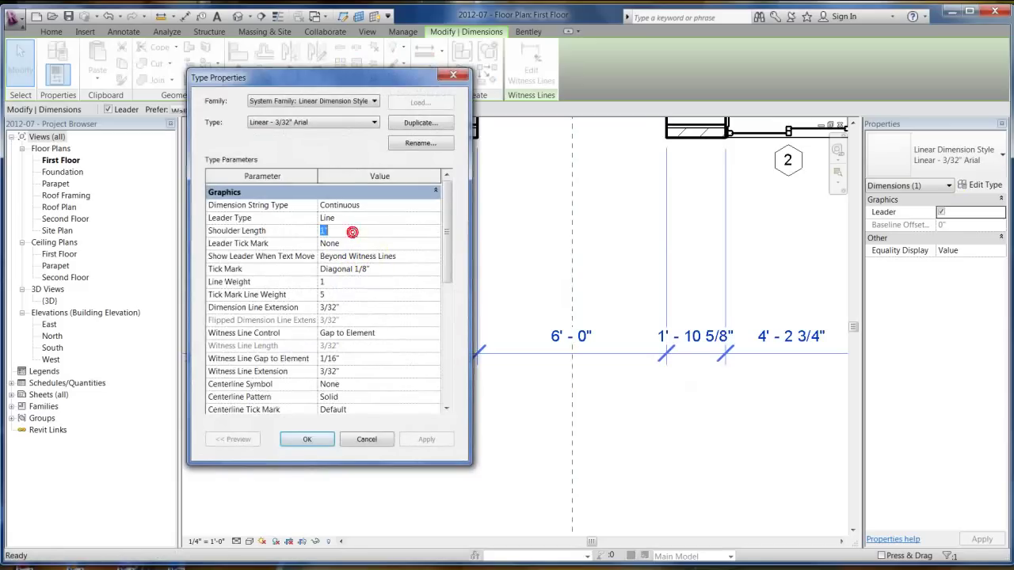
{"action": "left_click", "coordinate": [323, 441]}
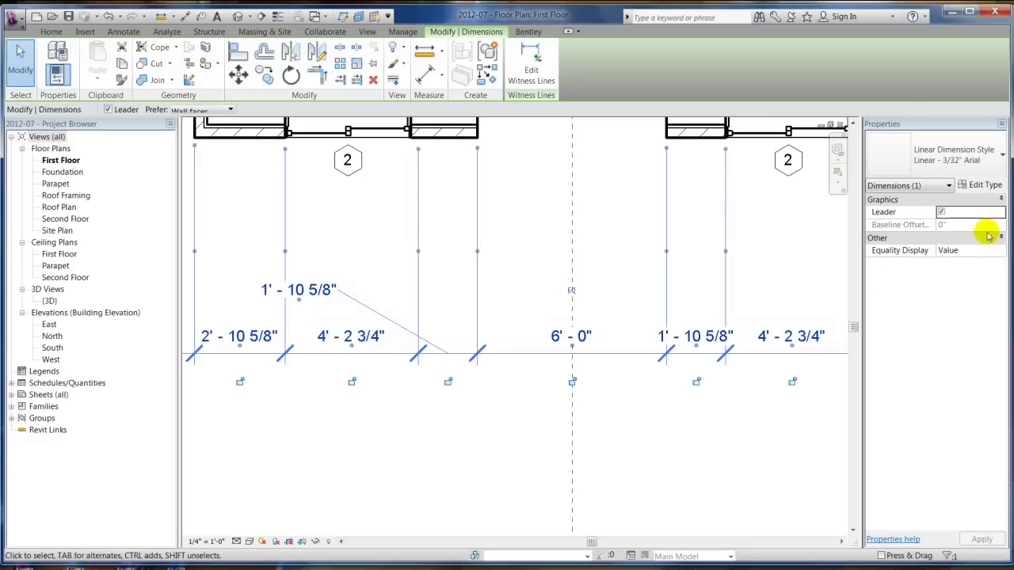
{"action": "left_click", "coordinate": [980, 185]}
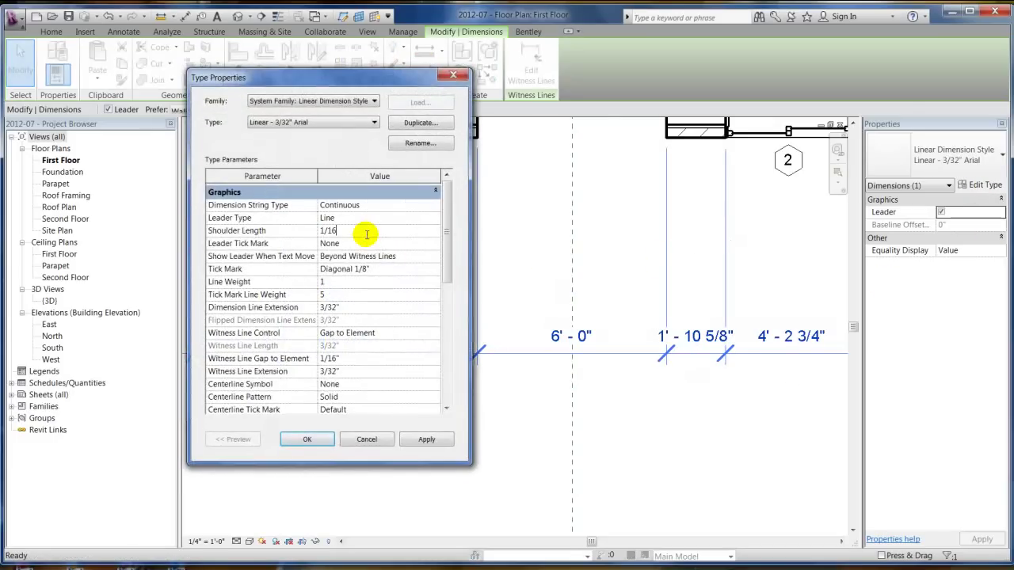
{"action": "left_click", "coordinate": [306, 446]}
{"action": "key", "text": "Escape"}
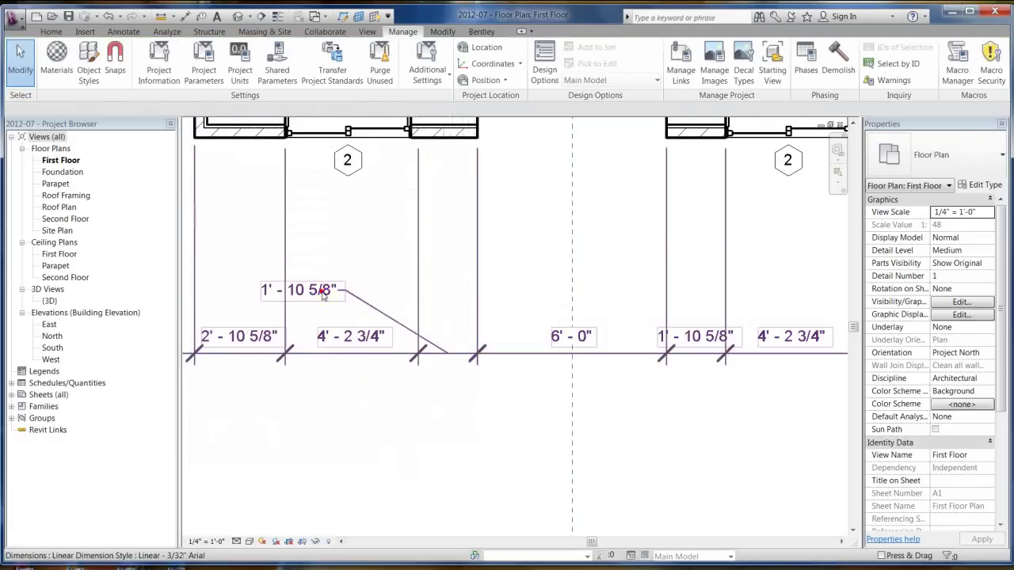
{"action": "left_click", "coordinate": [322, 293]}
{"action": "left_click_drag", "start_coordinate": [323, 293], "coordinate": [367, 310]}
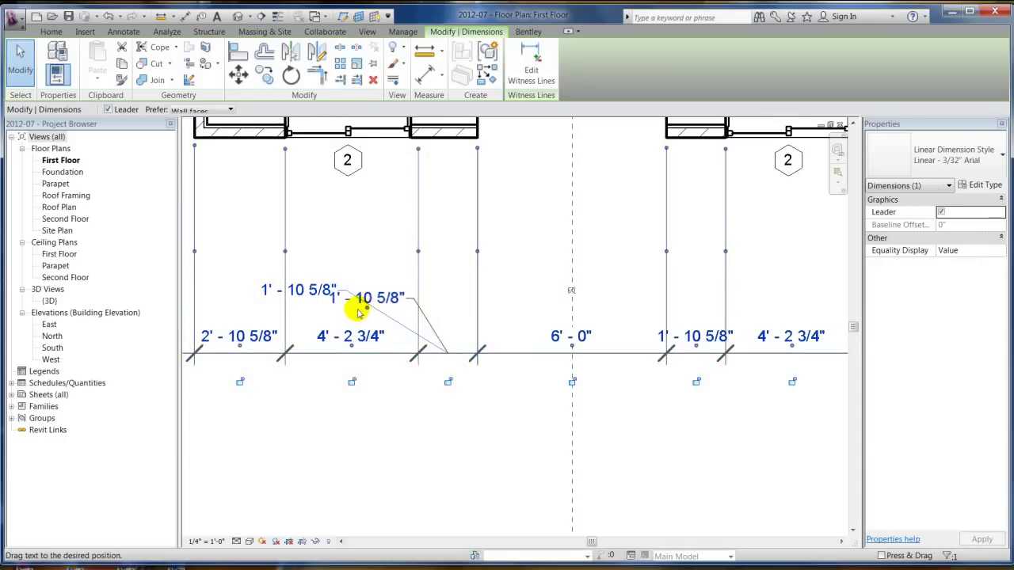
{"action": "left_click", "coordinate": [400, 410]}
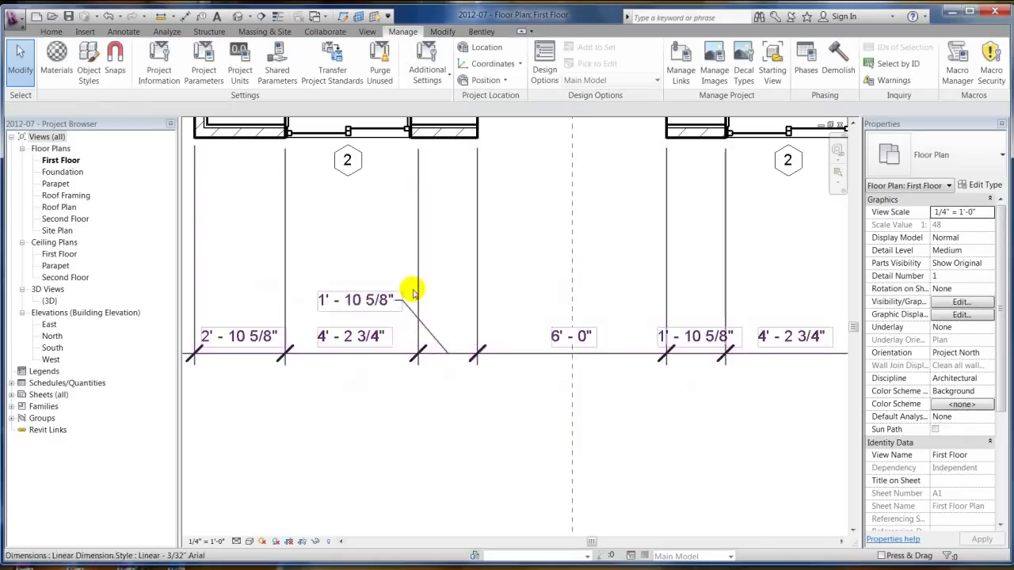
Bring the whole building into view and start an aligned dimension (DI) picking Individual References
{"action": "scroll", "coordinate": [523, 289], "scroll_direction": "down", "scroll_amount": 4}
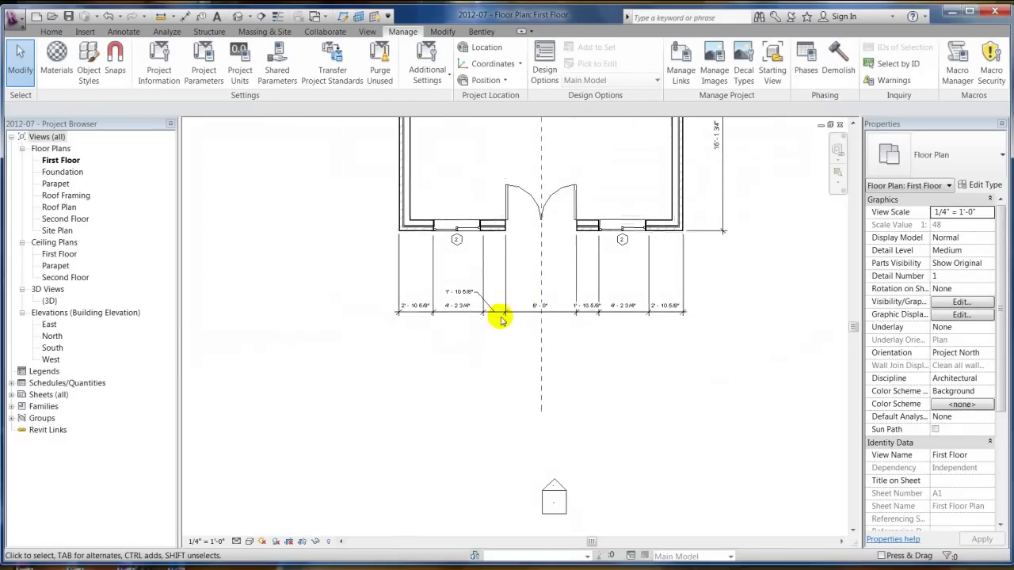
{"action": "scroll", "coordinate": [468, 357], "scroll_direction": "down", "scroll_amount": 4}
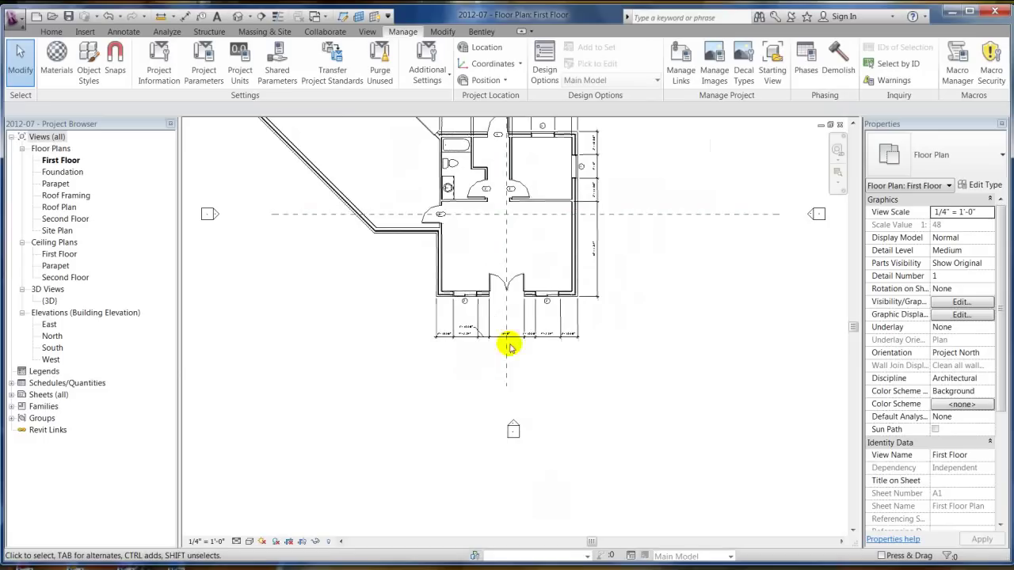
{"action": "middle_click_drag", "start_coordinate": [550, 287], "coordinate": [473, 364]}
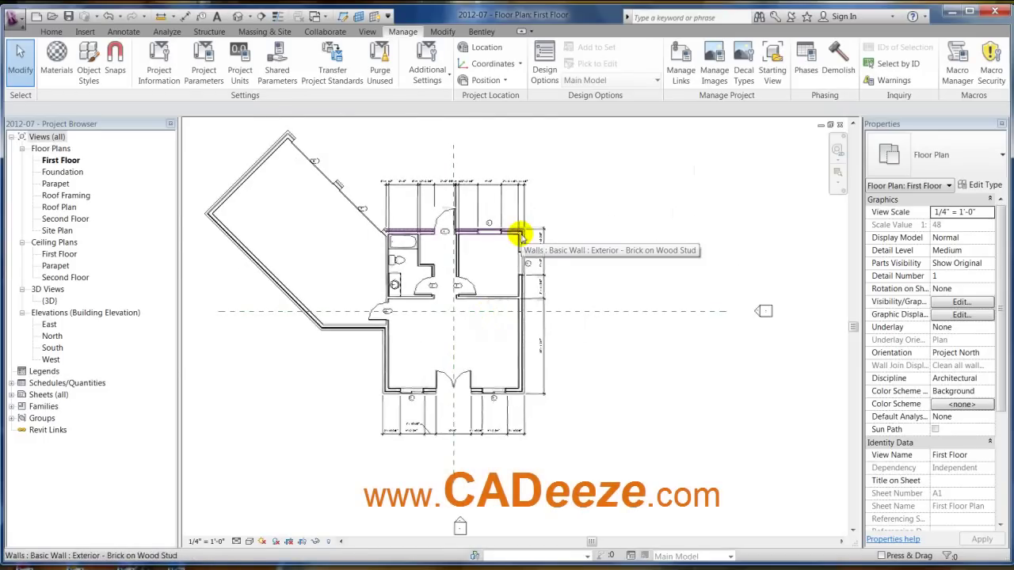
{"action": "middle_click_drag", "start_coordinate": [328, 199], "coordinate": [435, 213]}
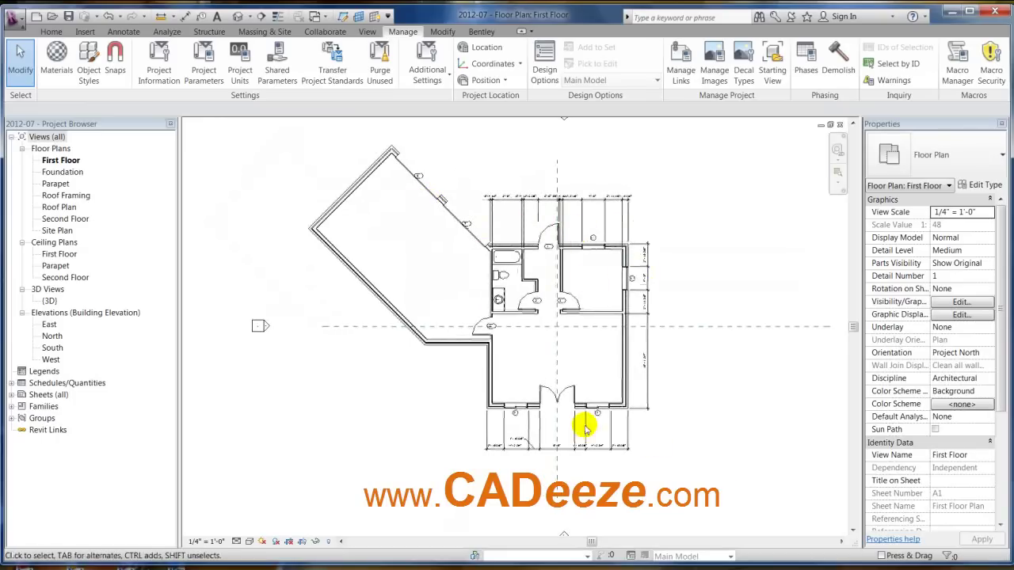
{"action": "scroll", "coordinate": [454, 174], "scroll_direction": "up", "scroll_amount": 3}
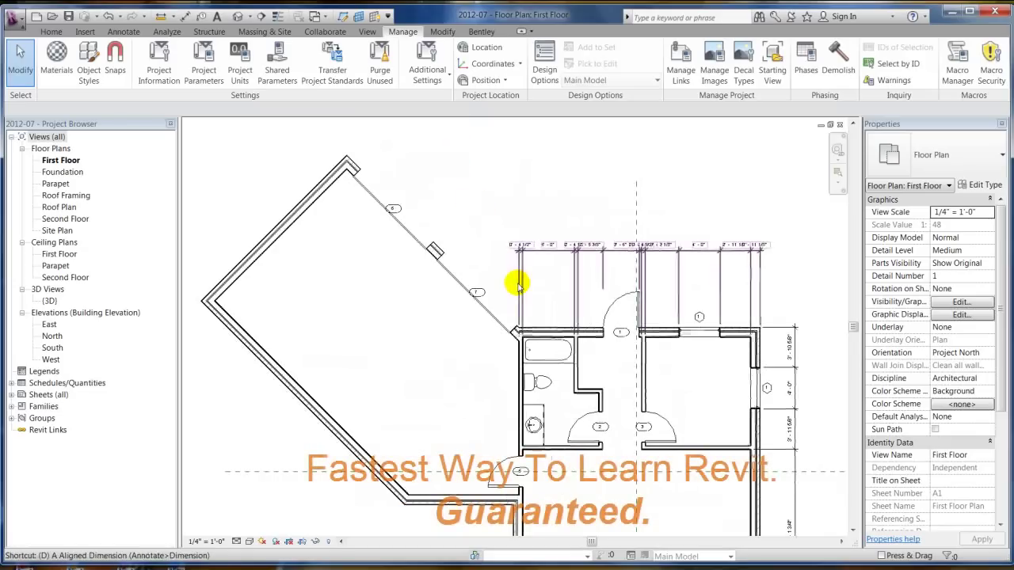
{"action": "key", "text": "d"}
{"action": "key", "text": "i"}
{"action": "left_click", "coordinate": [246, 111]}
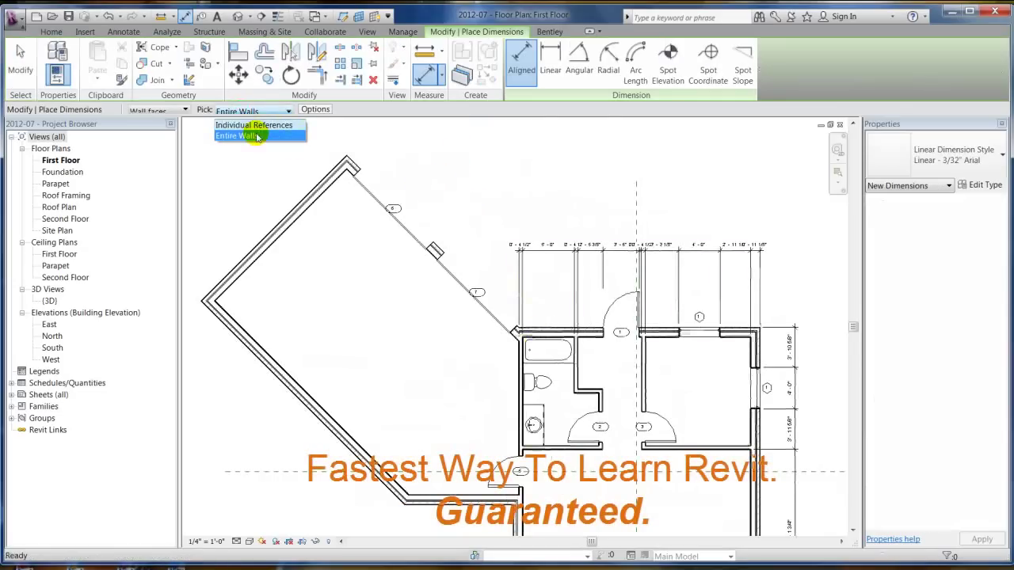
{"action": "left_click", "coordinate": [254, 125]}
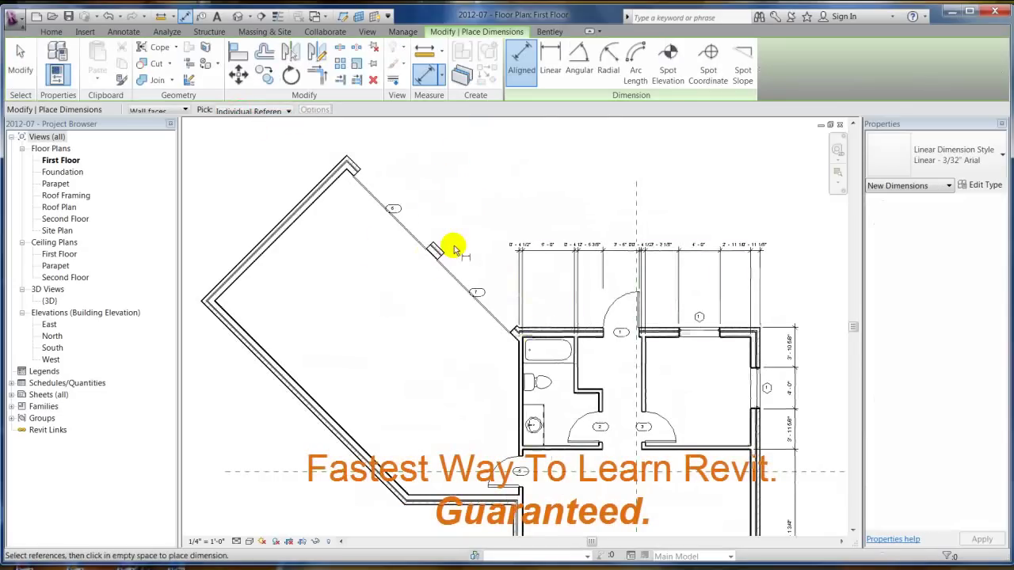
Chain the angled wall face, grids 6 and 7 and the bathroom wall (6'-10 5/8", 11'-6", 5'-3 5/16")
{"action": "scroll", "coordinate": [456, 222], "scroll_direction": "up", "scroll_amount": 2}
{"action": "left_click", "coordinate": [269, 146]}
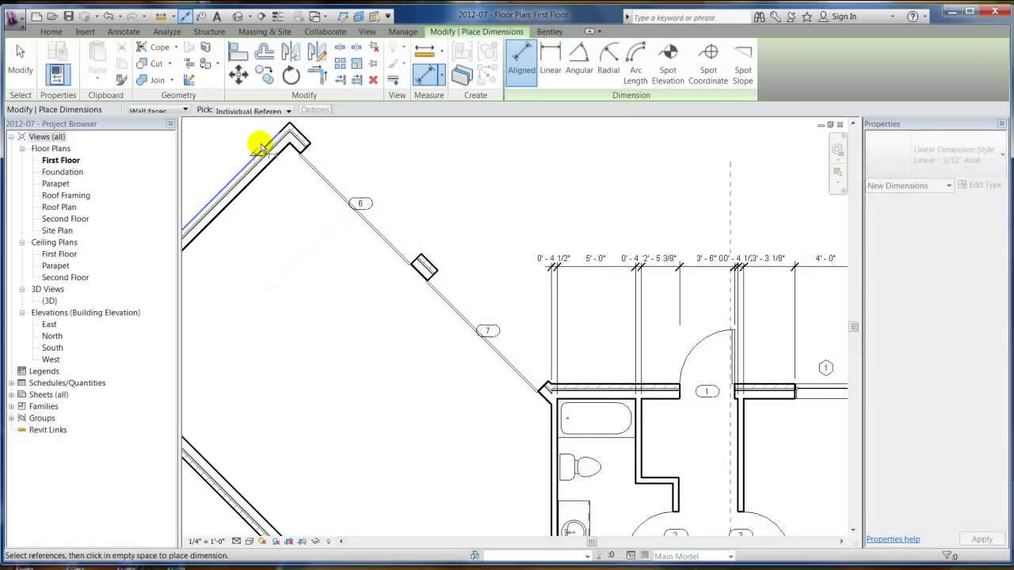
{"action": "left_click", "coordinate": [358, 204]}
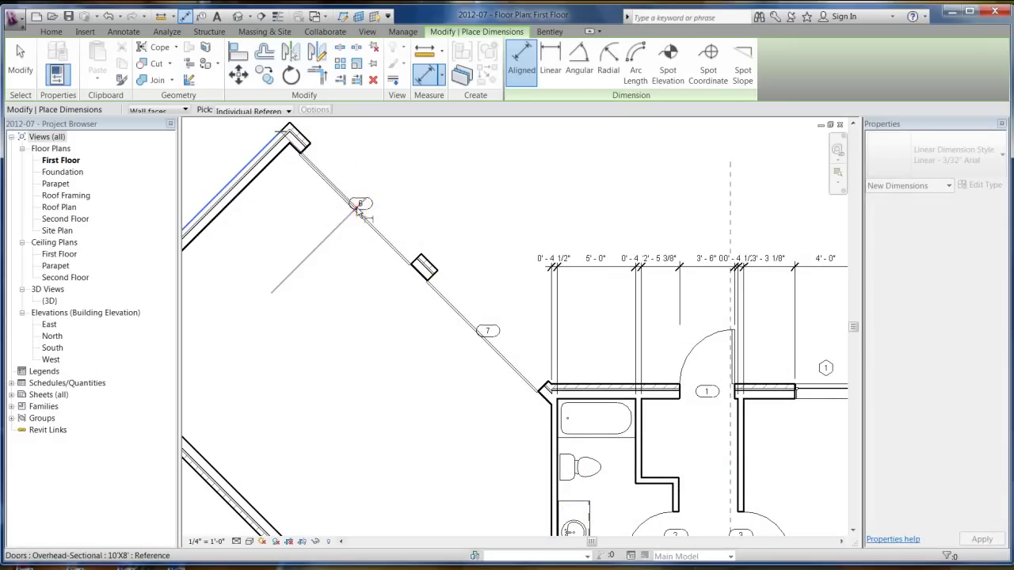
{"action": "left_click", "coordinate": [484, 331]}
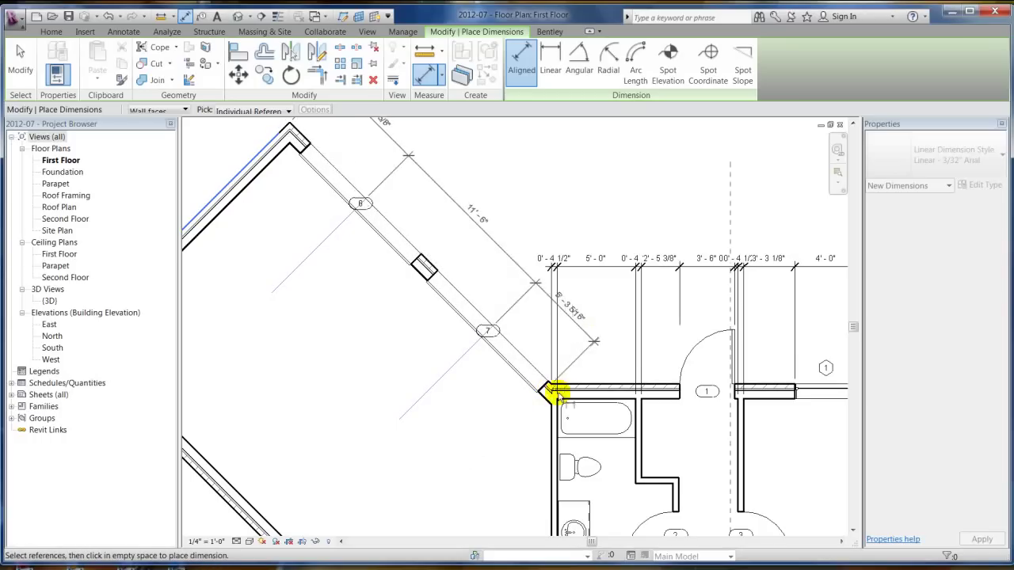
{"action": "scroll", "coordinate": [553, 388], "scroll_direction": "up", "scroll_amount": 5}
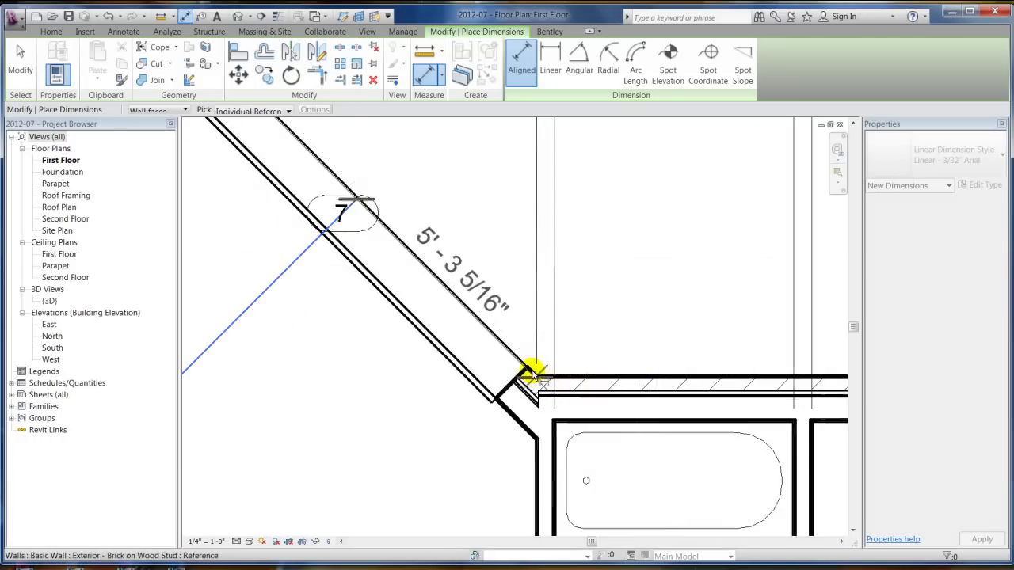
{"action": "scroll", "coordinate": [513, 295], "scroll_direction": "down", "scroll_amount": 3}
{"action": "scroll", "coordinate": [513, 295], "scroll_direction": "down", "scroll_amount": 2}
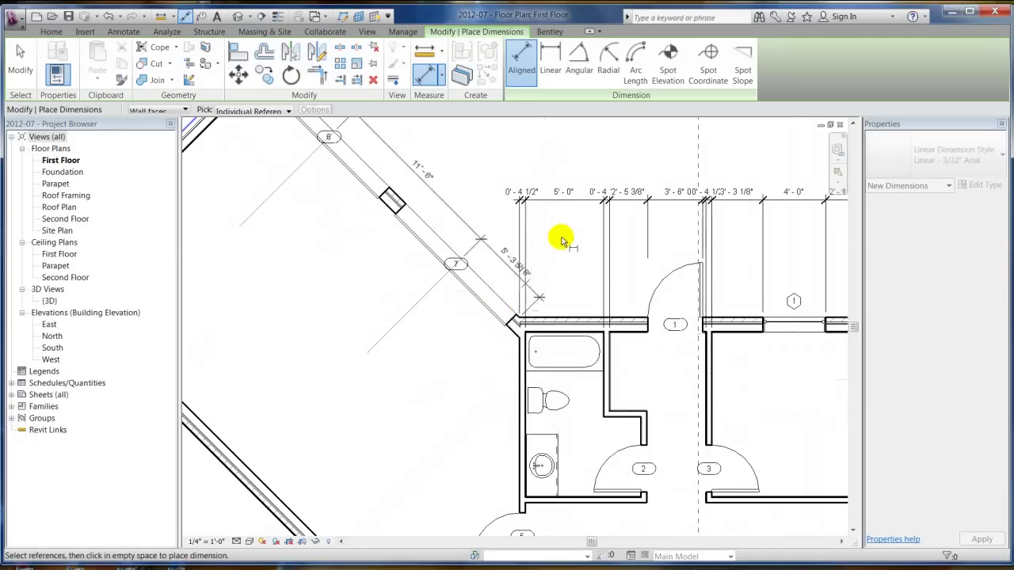
{"action": "left_click", "coordinate": [609, 355]}
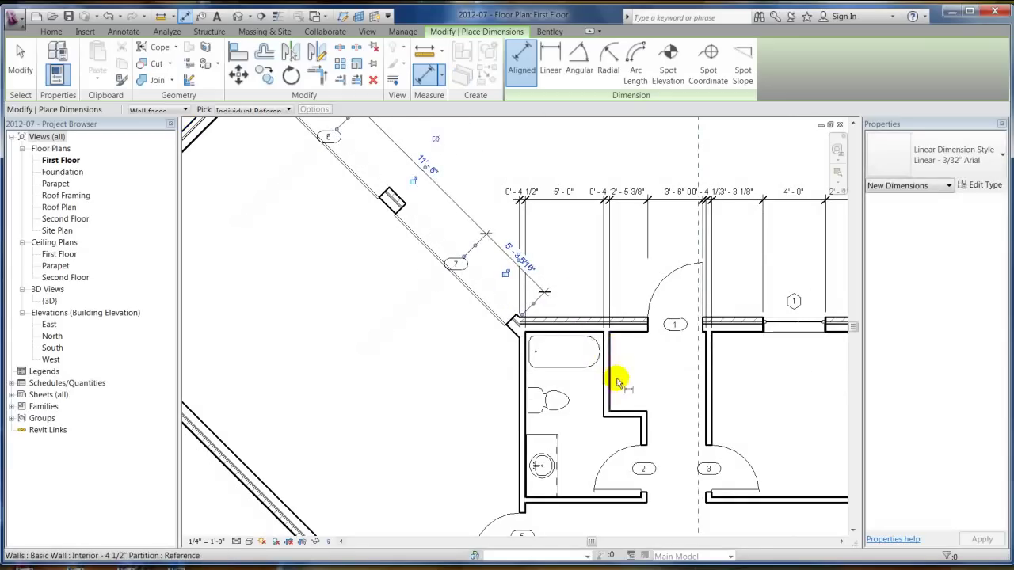
{"action": "left_click", "coordinate": [493, 307]}
{"action": "scroll", "coordinate": [494, 308], "scroll_direction": "down", "scroll_amount": 2}
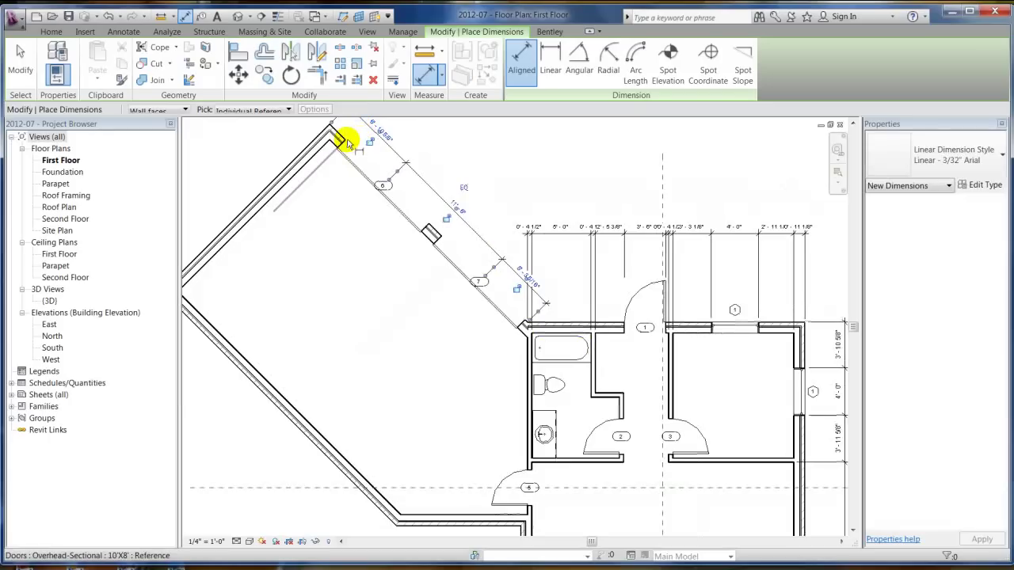
{"action": "key", "text": "Escape"}
{"action": "key", "text": "Escape"}
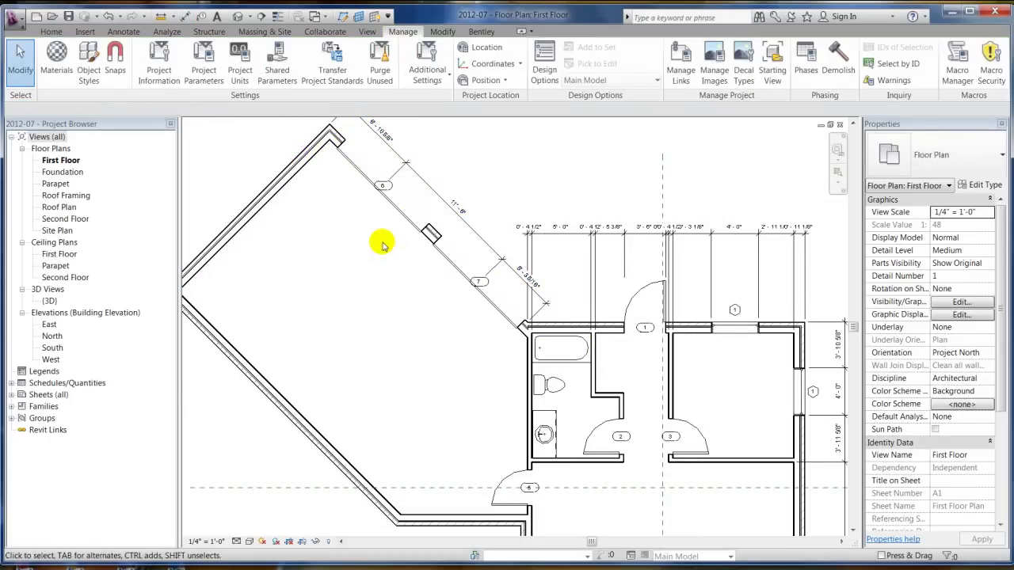
Move the angled wall's chained dimension string inside the angled room
{"action": "scroll", "coordinate": [426, 307], "scroll_direction": "down", "scroll_amount": 2}
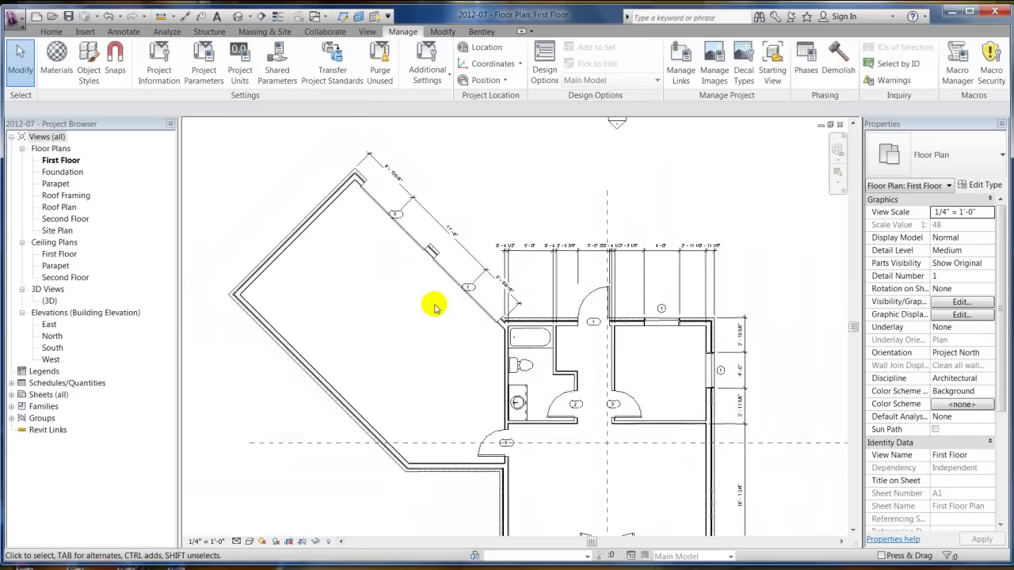
{"action": "left_click", "coordinate": [442, 224]}
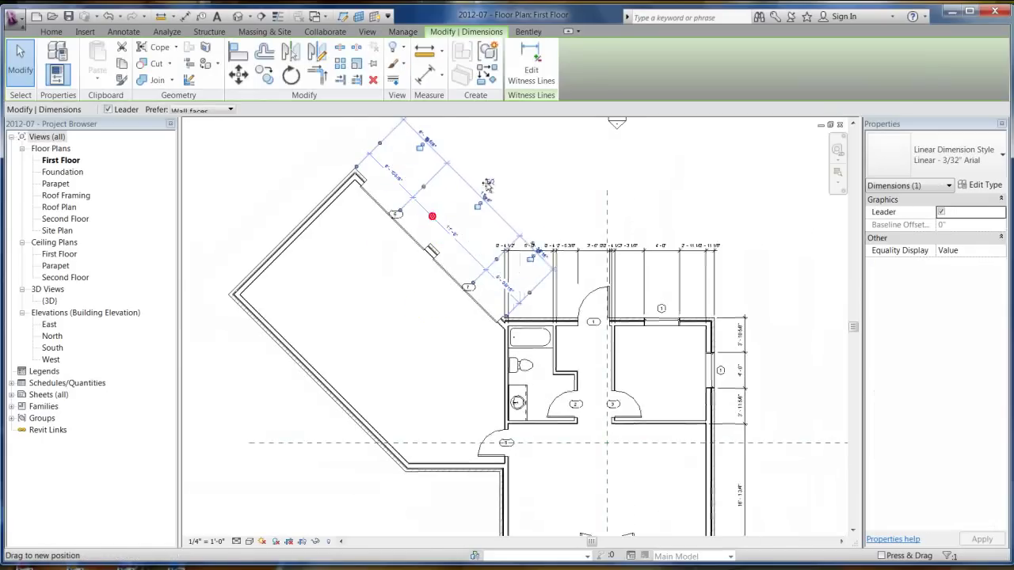
{"action": "left_click_drag", "start_coordinate": [430, 217], "coordinate": [406, 279]}
{"action": "left_click", "coordinate": [622, 188]}
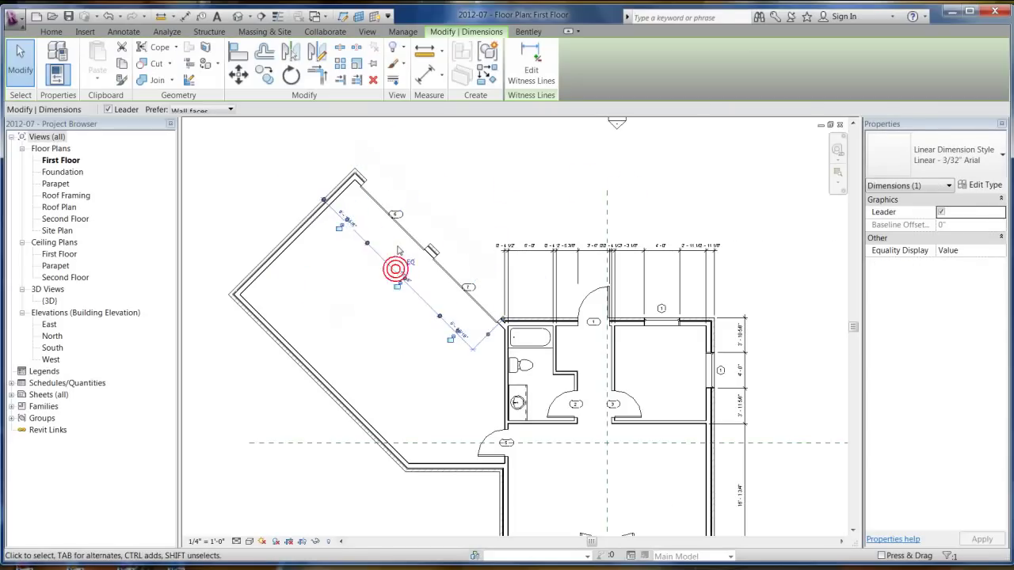
{"action": "scroll", "coordinate": [397, 250], "scroll_direction": "up", "scroll_amount": 4}
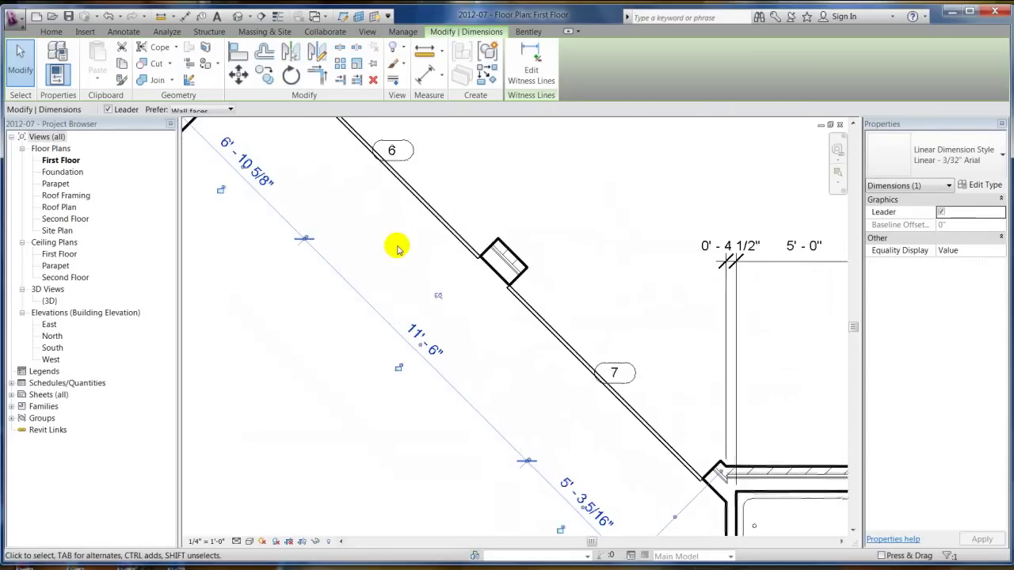
{"action": "left_click", "coordinate": [333, 218]}
Adjust the witness-line gap and extend the middle witness line closer to the angled wall
{"action": "left_click", "coordinate": [305, 240]}
{"action": "left_click", "coordinate": [302, 242]}
{"action": "left_click", "coordinate": [315, 236]}
{"action": "scroll", "coordinate": [311, 247], "scroll_direction": "up", "scroll_amount": 2}
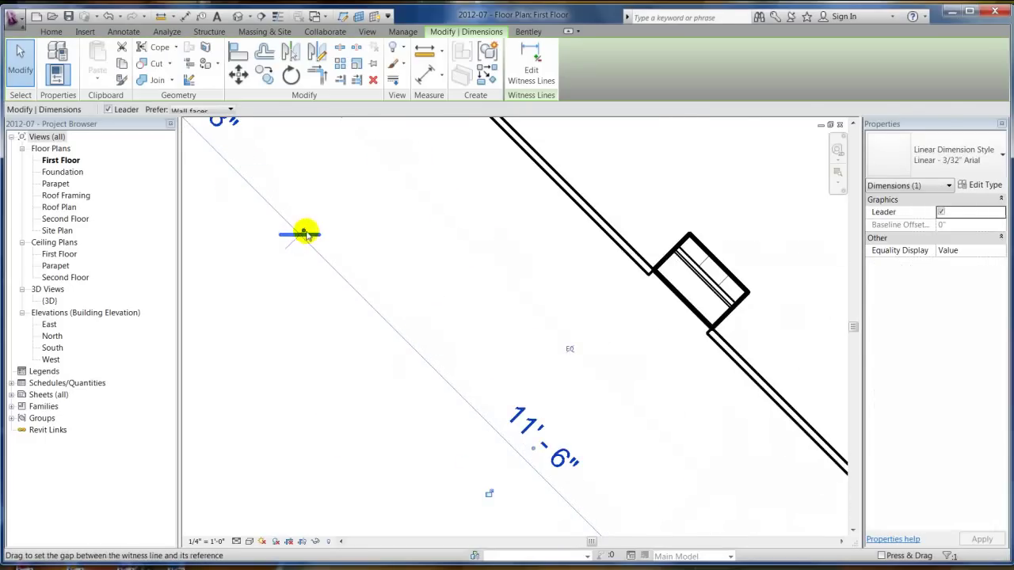
{"action": "left_click_drag", "start_coordinate": [305, 233], "coordinate": [454, 162]}
{"action": "scroll", "coordinate": [452, 168], "scroll_direction": "down", "scroll_amount": 3}
{"action": "left_click_drag", "start_coordinate": [548, 339], "coordinate": [593, 294]}
{"action": "left_click", "coordinate": [558, 339]}
{"action": "left_click", "coordinate": [525, 408]}
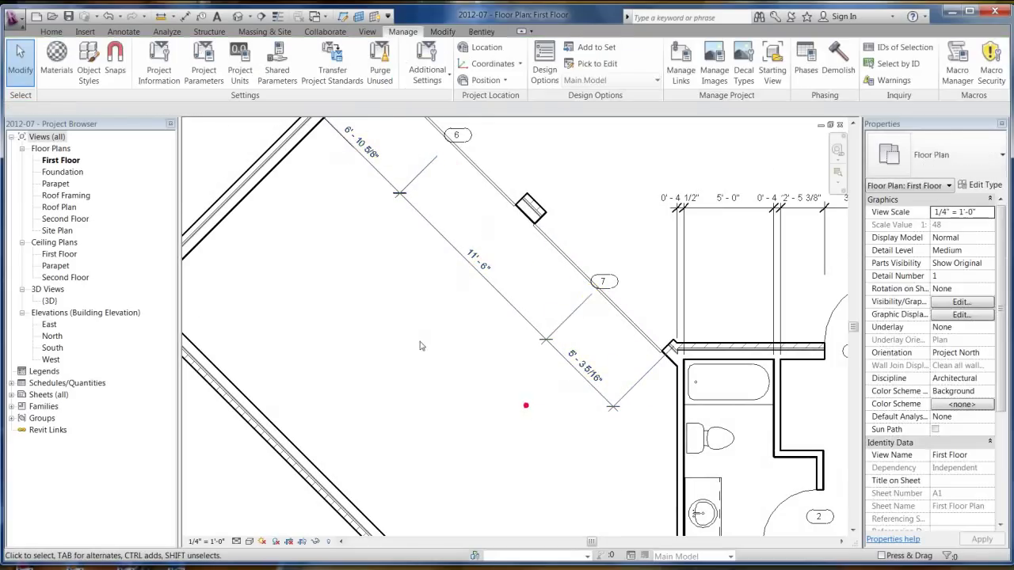
{"action": "scroll", "coordinate": [449, 331], "scroll_direction": "down", "scroll_amount": 3}
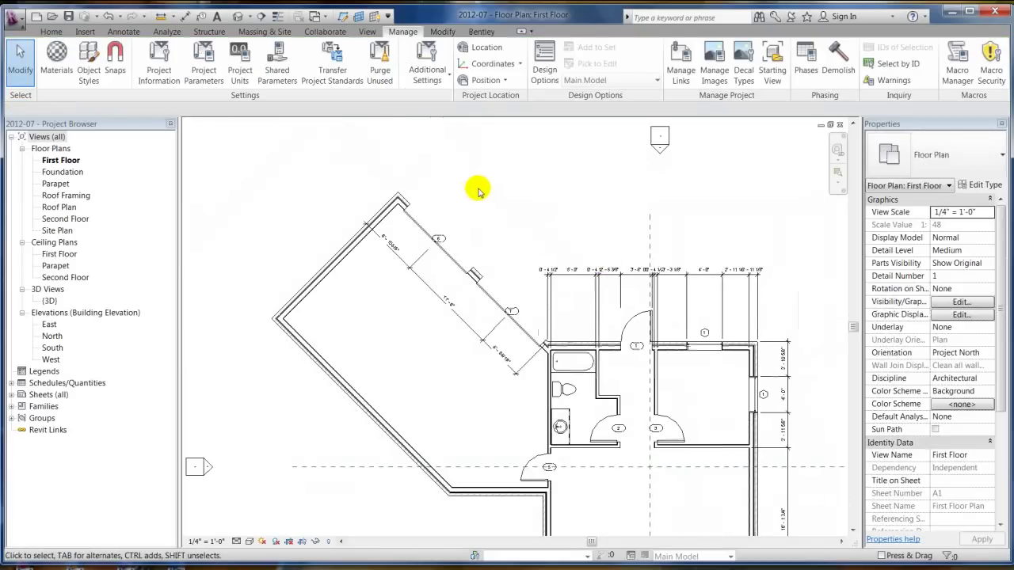
{"action": "middle_click_drag", "start_coordinate": [426, 309], "coordinate": [445, 268]}
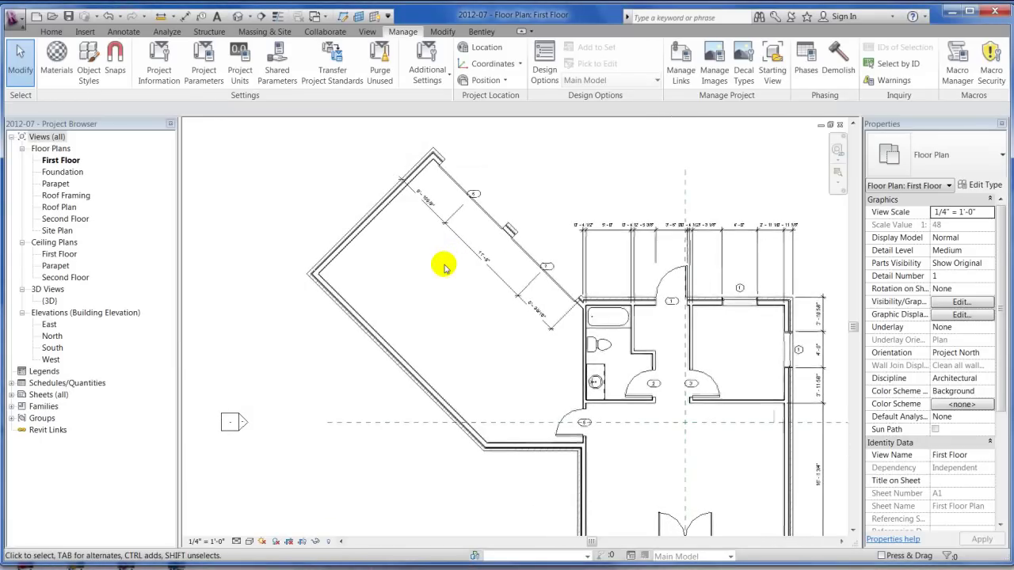
Place a trial vertical 19'-9 7/16" linear dimension left of the angled wall
{"action": "left_click", "coordinate": [51, 32]}
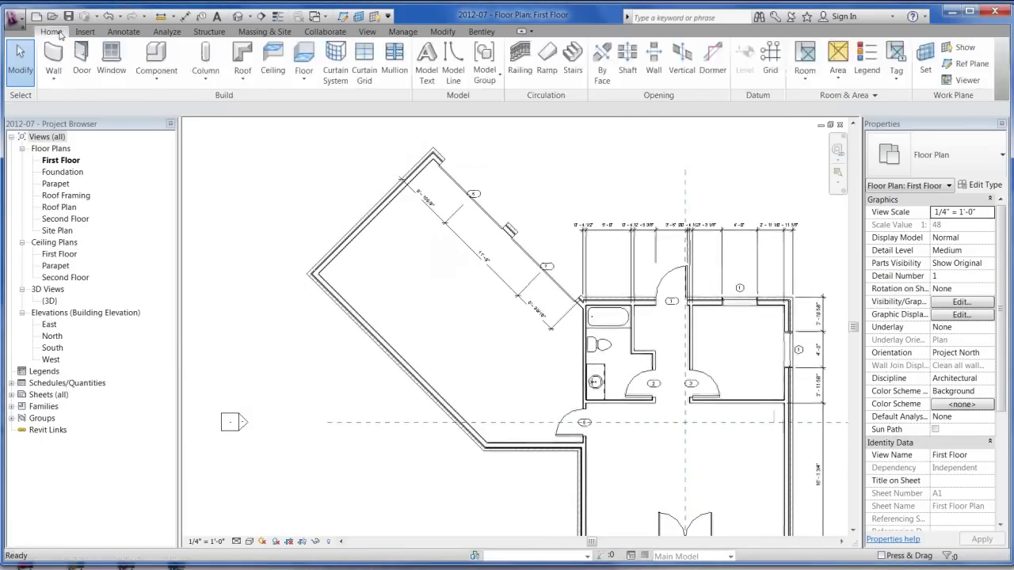
{"action": "left_click", "coordinate": [123, 31]}
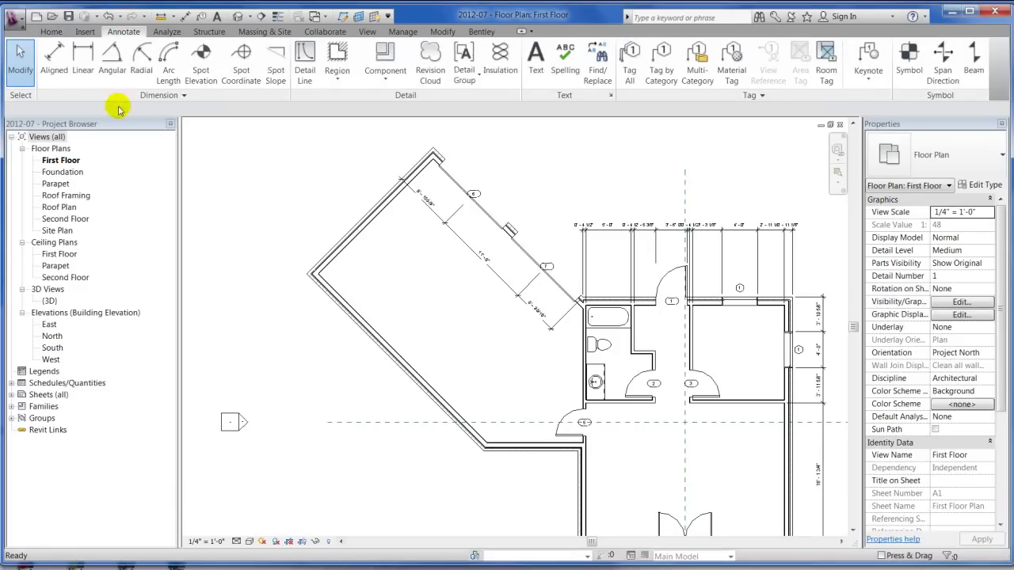
{"action": "left_click", "coordinate": [79, 57]}
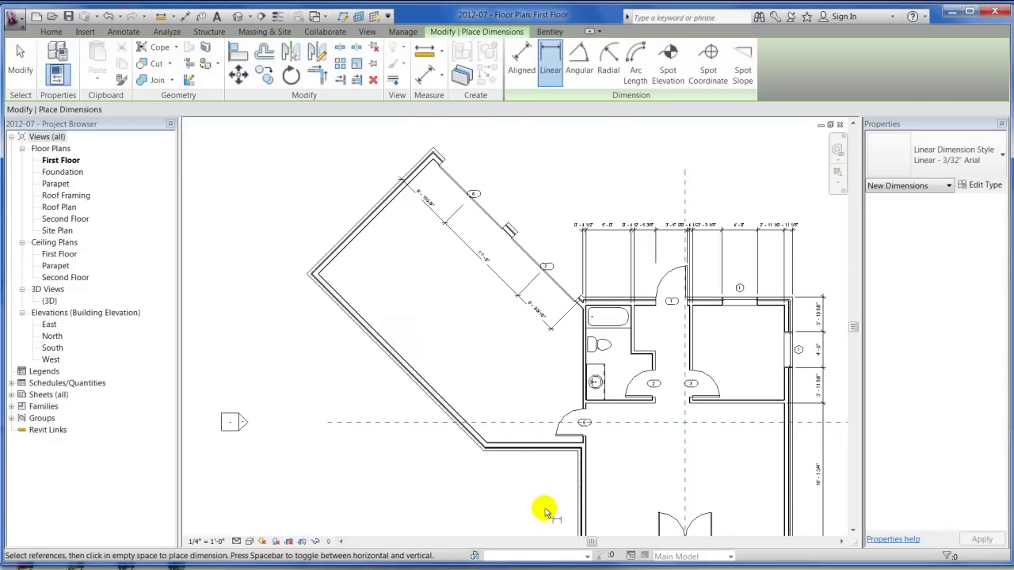
{"action": "scroll", "coordinate": [529, 462], "scroll_direction": "up", "scroll_amount": 5}
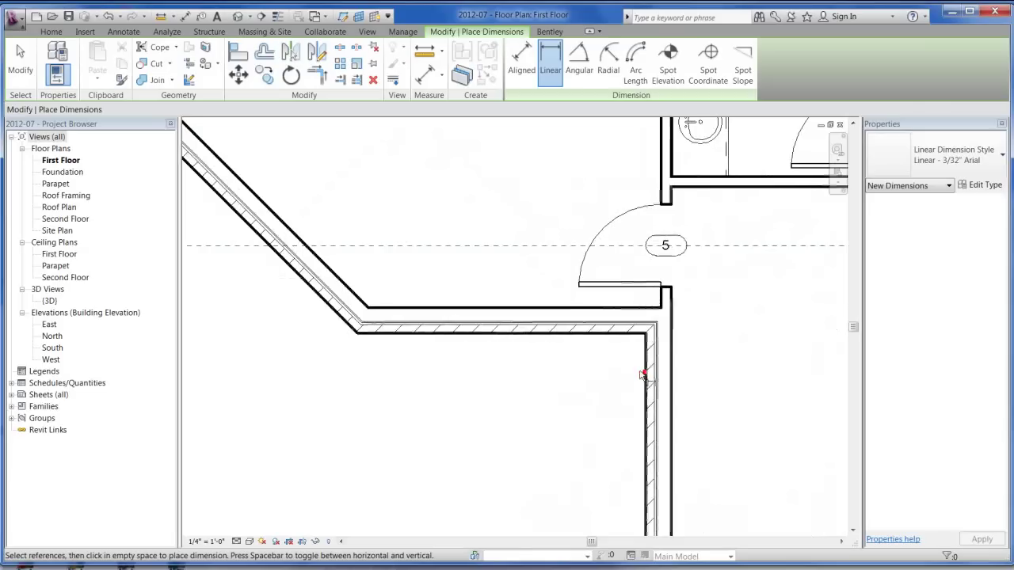
{"action": "key", "text": "Escape"}
{"action": "key", "text": "Escape"}
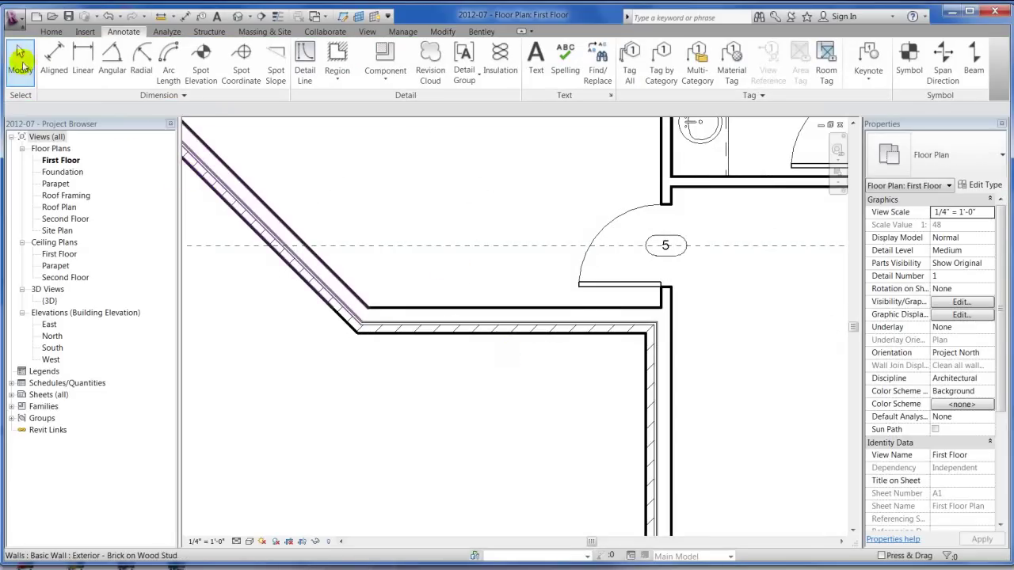
{"action": "left_click", "coordinate": [82, 58]}
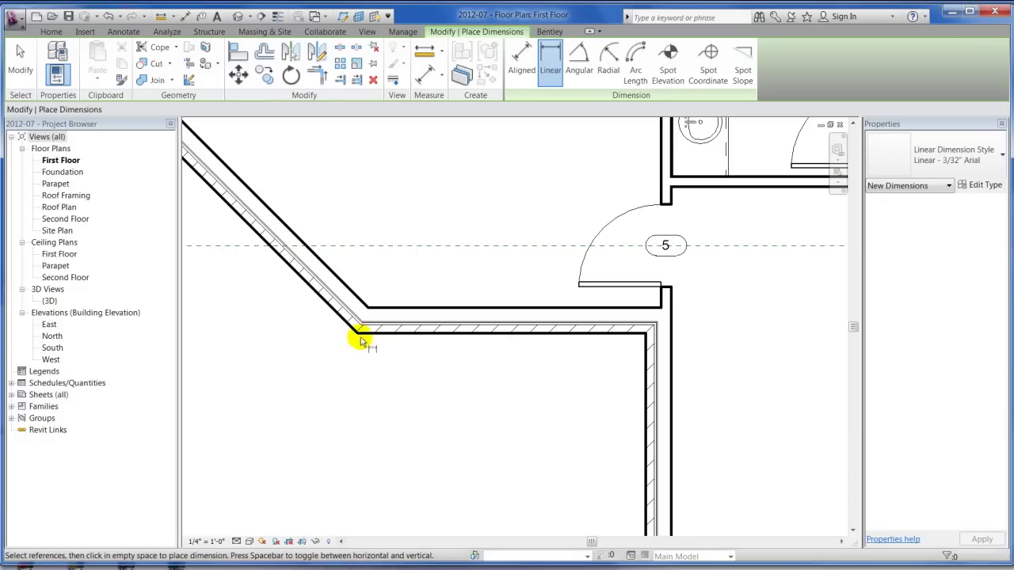
{"action": "left_click", "coordinate": [358, 339]}
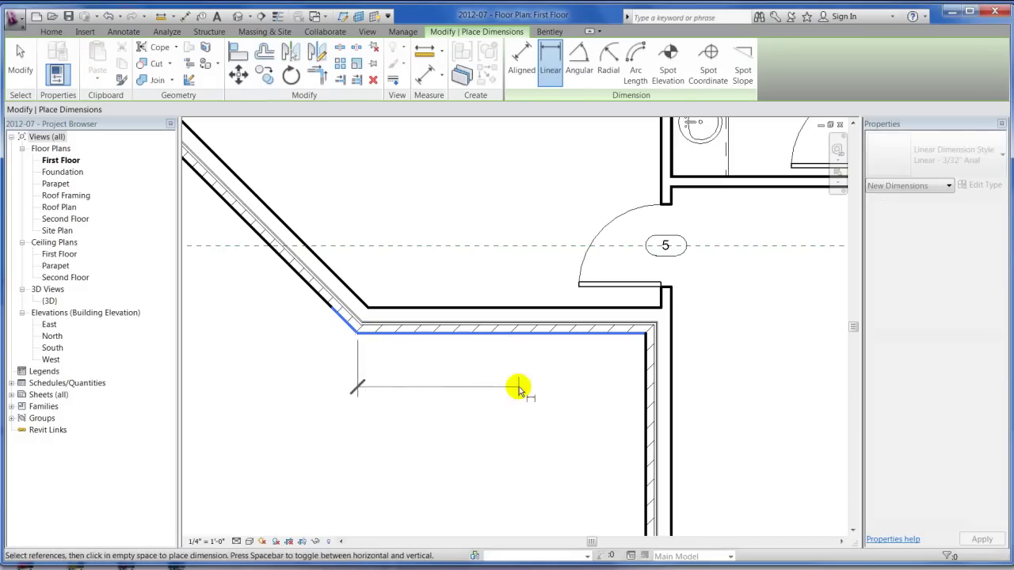
{"action": "scroll", "coordinate": [655, 383], "scroll_direction": "down", "scroll_amount": 3}
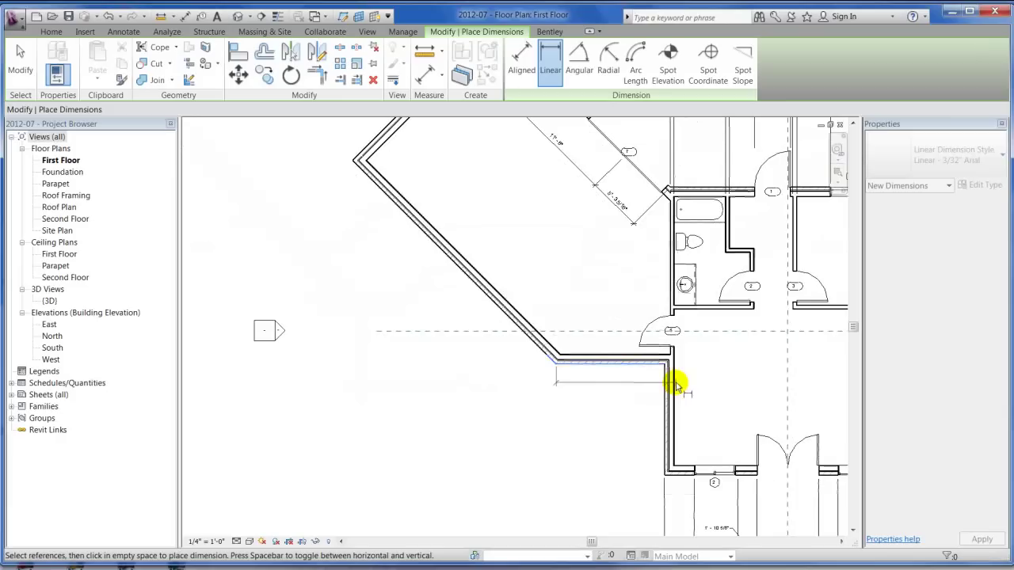
{"action": "scroll", "coordinate": [354, 173], "scroll_direction": "up", "scroll_amount": 4}
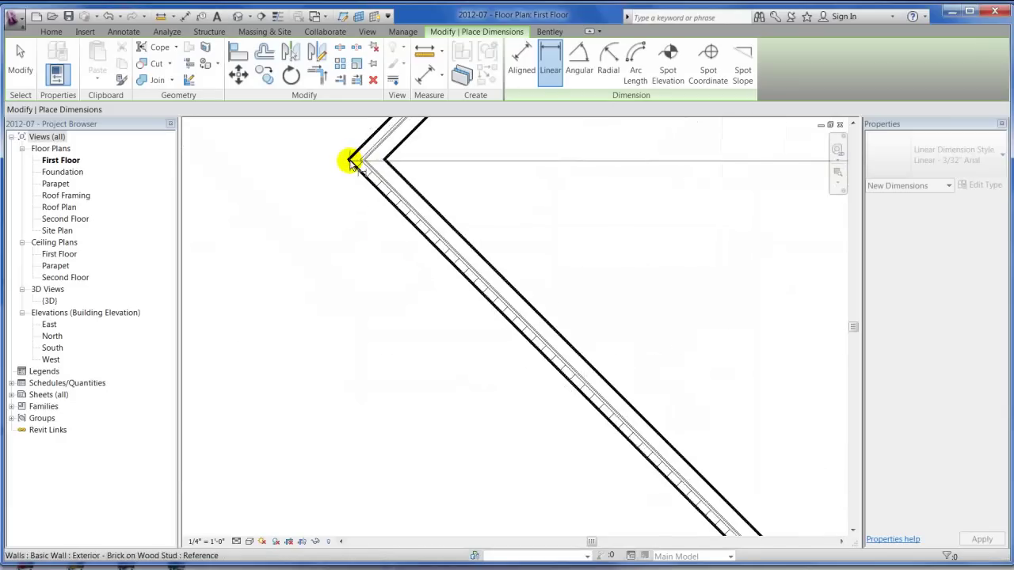
{"action": "left_click", "coordinate": [352, 161]}
{"action": "scroll", "coordinate": [351, 162], "scroll_direction": "down", "scroll_amount": 3}
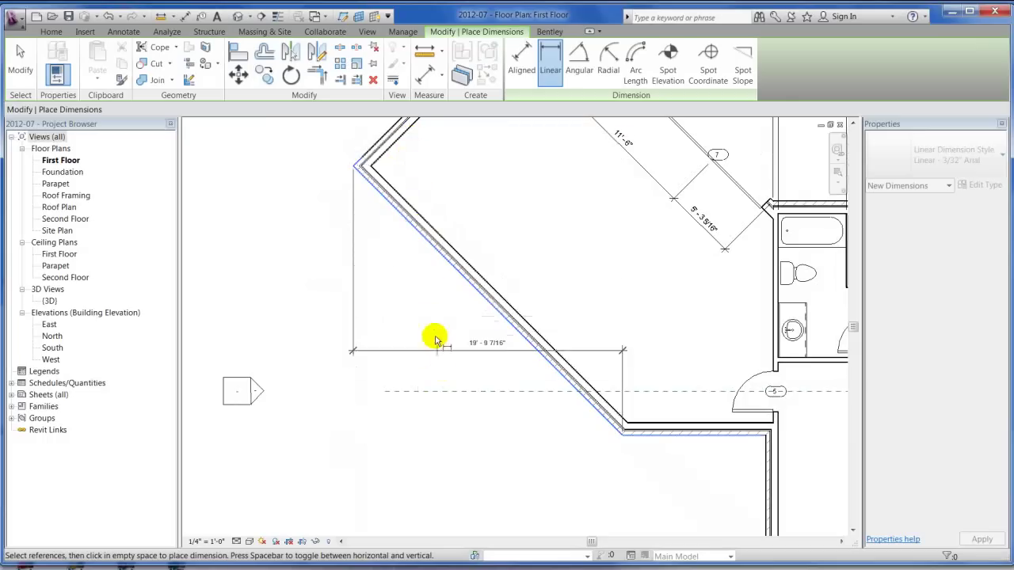
{"action": "left_click", "coordinate": [293, 297]}
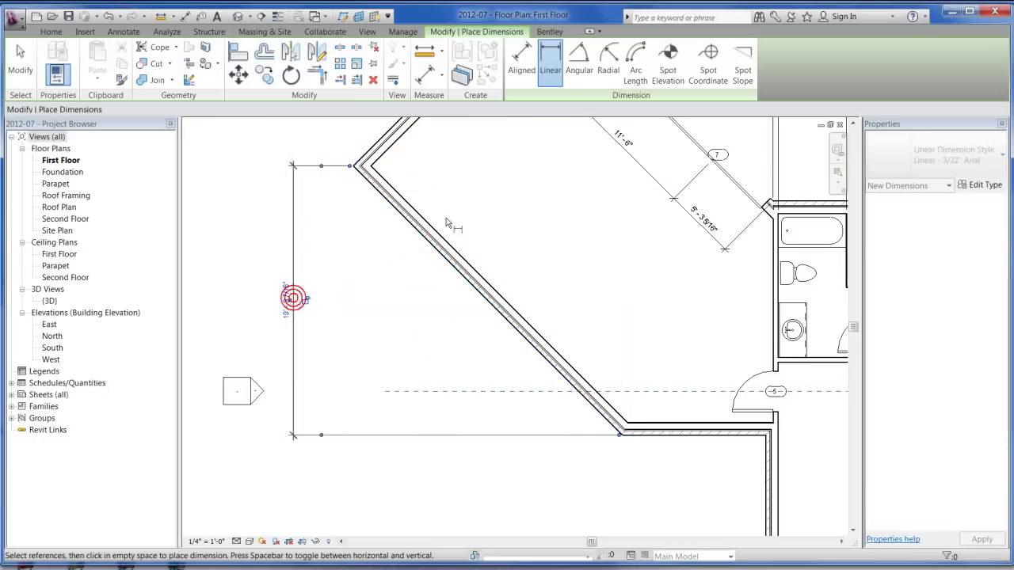
{"action": "key", "text": "Escape"}
{"action": "key", "text": "Escape"}
Place a trial diagonal aligned dimension (DI) parallel to the angled wall, corner to corner
{"action": "key", "text": "d"}
{"action": "key", "text": "i"}
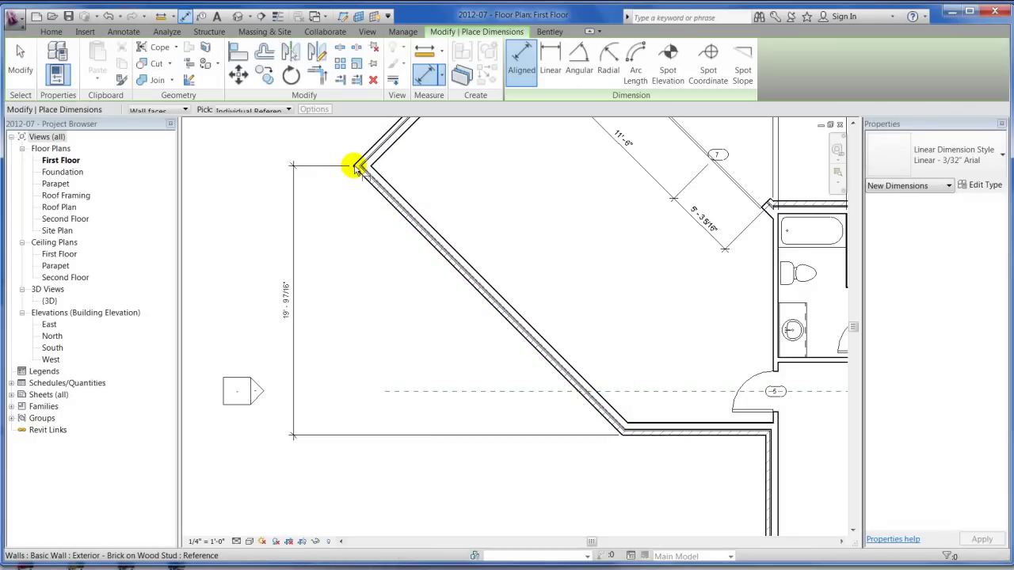
{"action": "scroll", "coordinate": [355, 169], "scroll_direction": "up", "scroll_amount": 4}
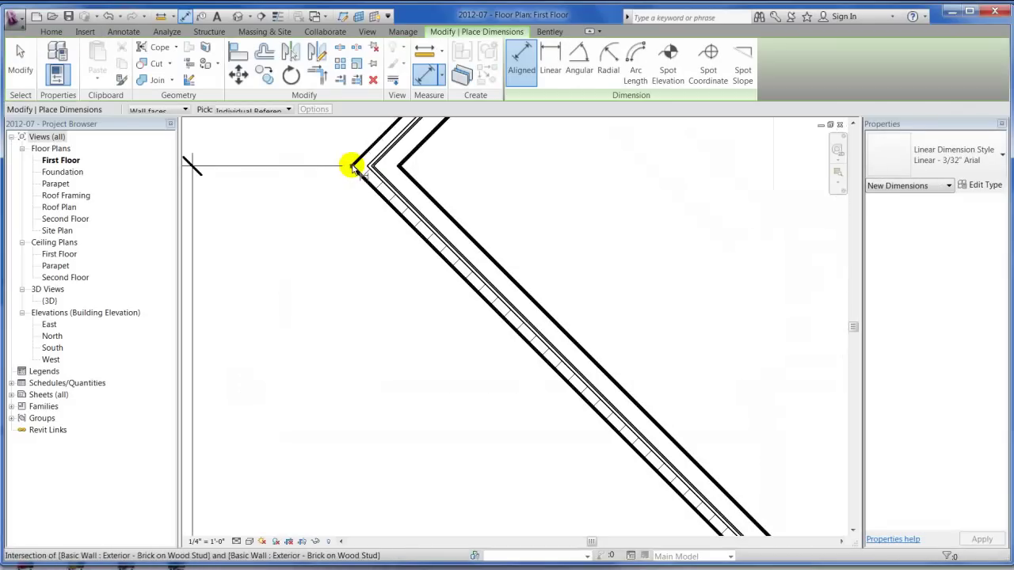
{"action": "left_click", "coordinate": [354, 168]}
{"action": "scroll", "coordinate": [420, 154], "scroll_direction": "down", "scroll_amount": 5}
{"action": "scroll", "coordinate": [648, 371], "scroll_direction": "up", "scroll_amount": 5}
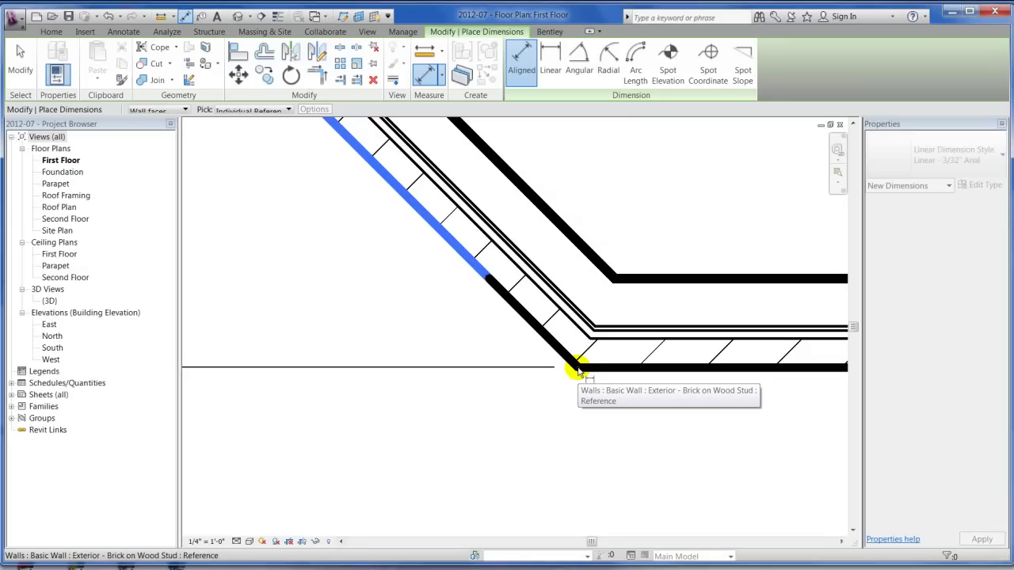
{"action": "left_click", "coordinate": [582, 366]}
{"action": "scroll", "coordinate": [595, 389], "scroll_direction": "down", "scroll_amount": 5}
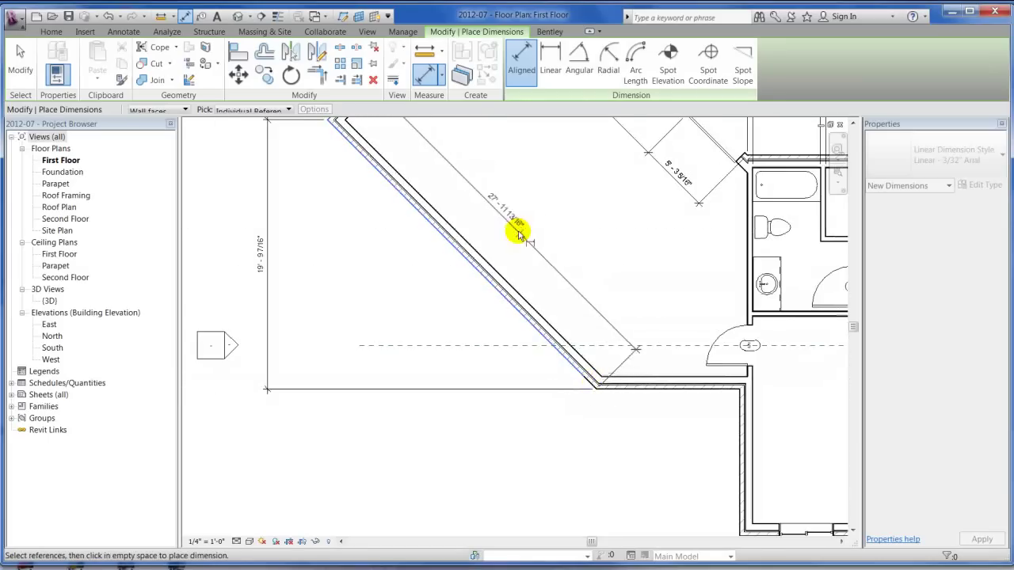
{"action": "scroll", "coordinate": [301, 146], "scroll_direction": "up", "scroll_amount": 4}
{"action": "key", "text": "Escape"}
{"action": "key", "text": "Escape"}
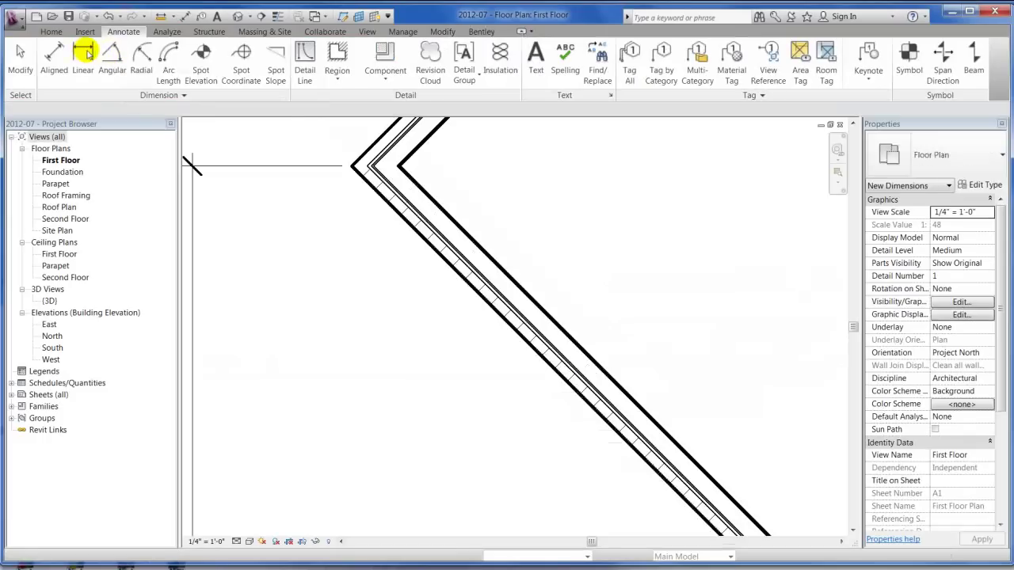
{"action": "left_click", "coordinate": [84, 53]}
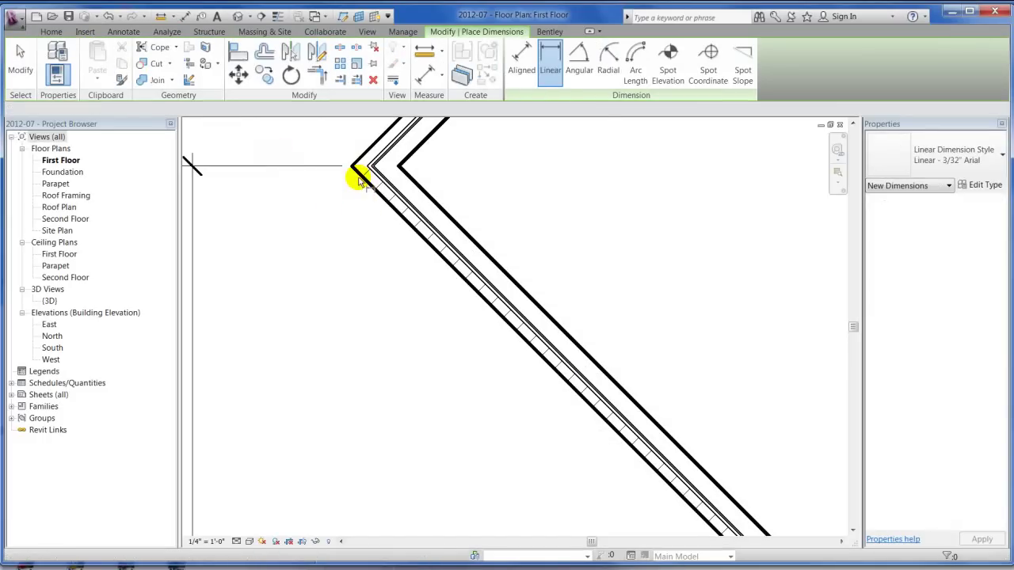
{"action": "key", "text": "d"}
{"action": "key", "text": "i"}
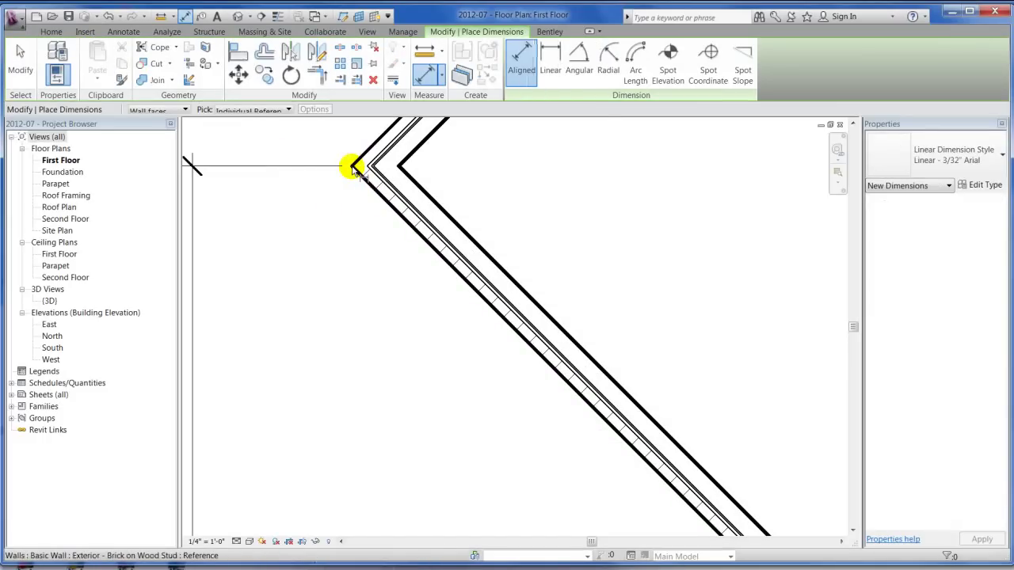
{"action": "left_click", "coordinate": [354, 168]}
{"action": "scroll", "coordinate": [476, 214], "scroll_direction": "down", "scroll_amount": 4}
{"action": "scroll", "coordinate": [616, 371], "scroll_direction": "up", "scroll_amount": 4}
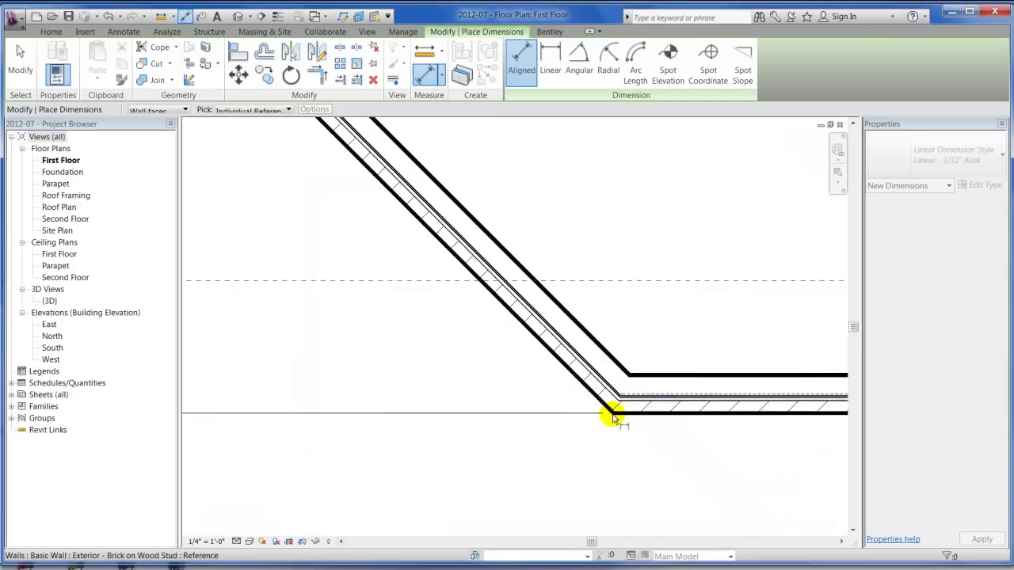
{"action": "left_click", "coordinate": [610, 415]}
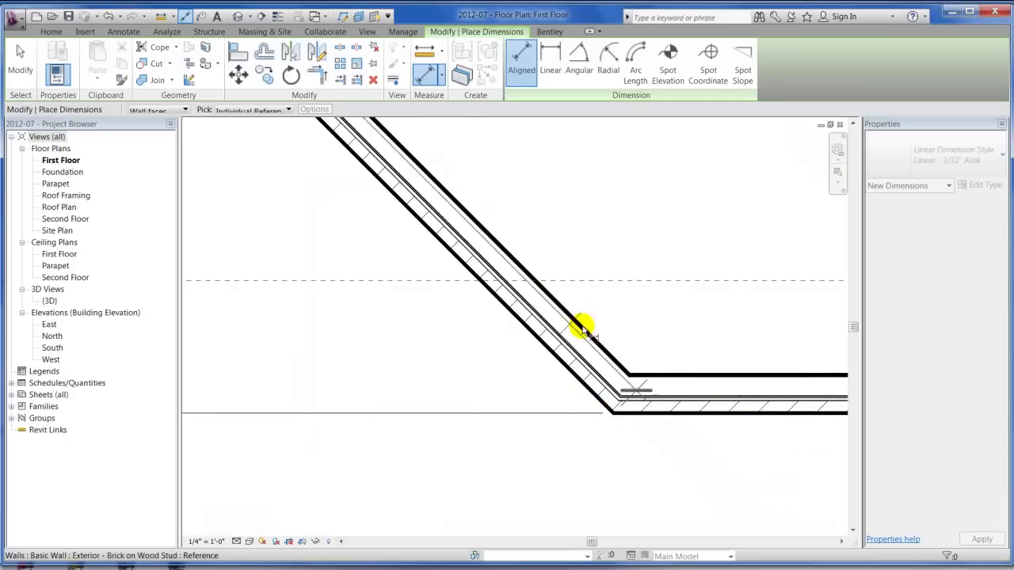
{"action": "scroll", "coordinate": [661, 337], "scroll_direction": "down", "scroll_amount": 3}
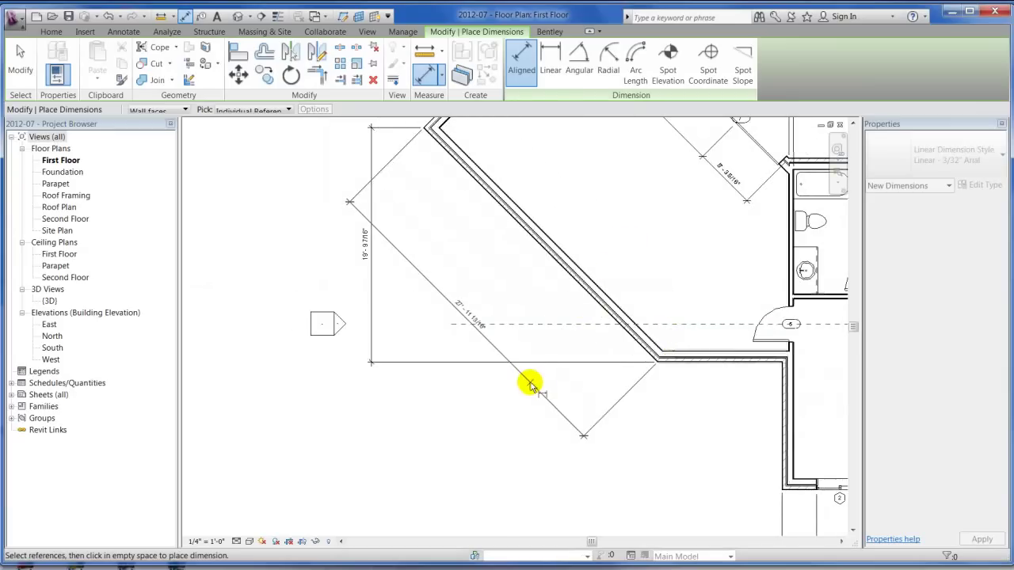
{"action": "left_click", "coordinate": [519, 304]}
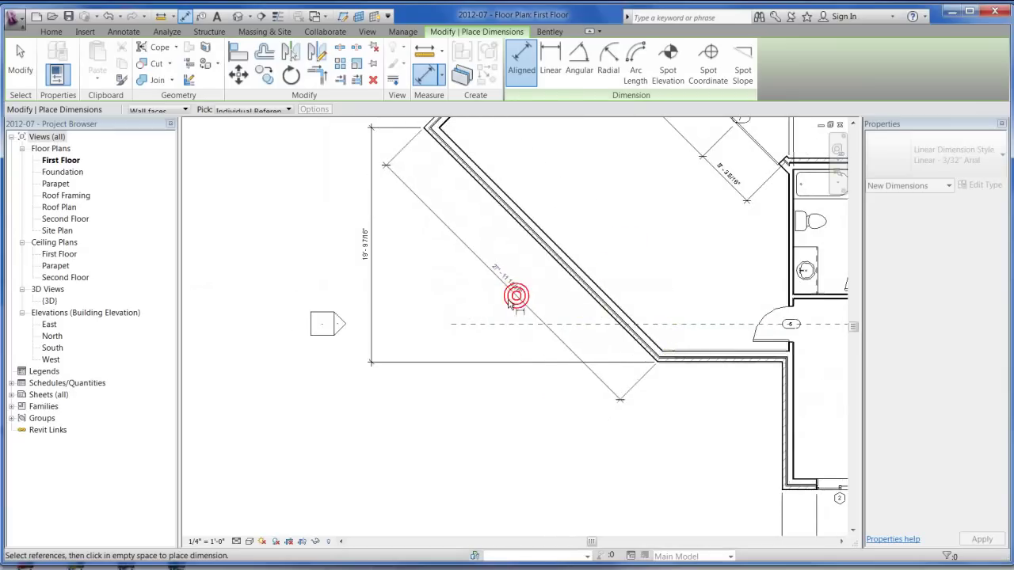
{"action": "key", "text": "Escape"}
{"action": "key", "text": "Escape"}
Delete the trial diagonal and vertical dimensions beside the angled wall
{"action": "left_click", "coordinate": [511, 278]}
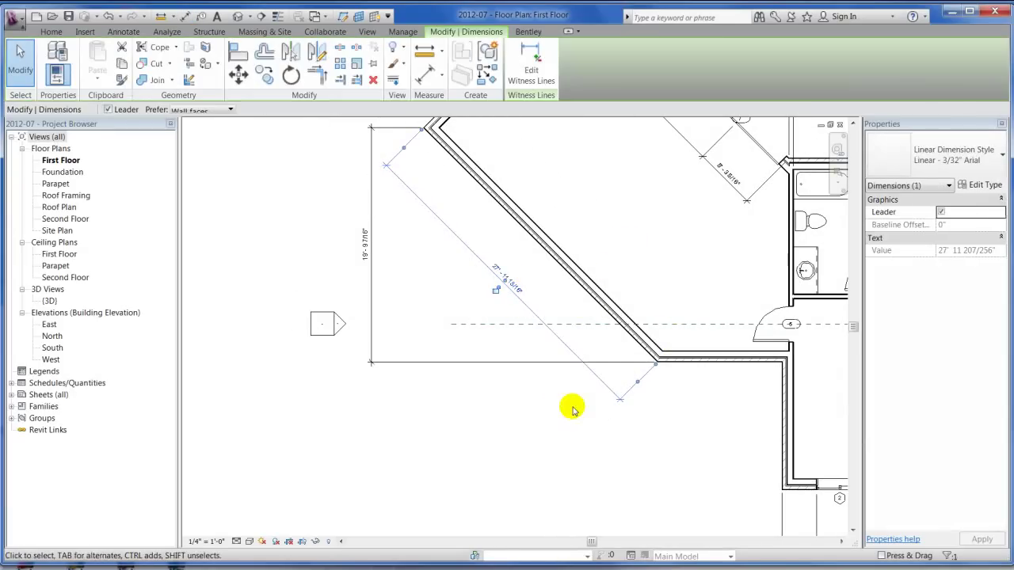
{"action": "key", "text": "Escape"}
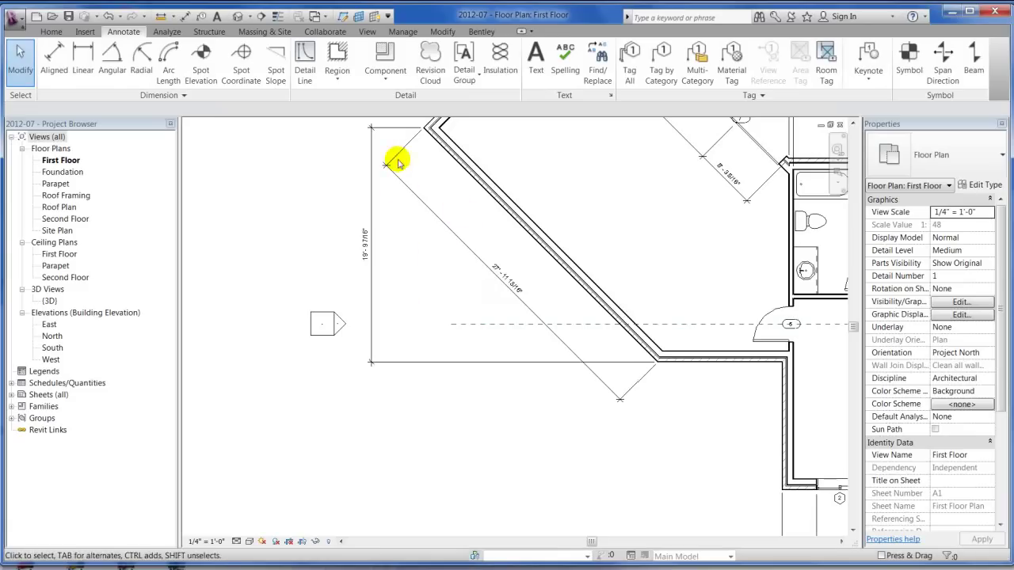
{"action": "scroll", "coordinate": [537, 318], "scroll_direction": "down", "scroll_amount": 1}
{"action": "scroll", "coordinate": [537, 318], "scroll_direction": "down", "scroll_amount": 1}
{"action": "left_click", "coordinate": [499, 283]}
{"action": "key", "text": "Delete"}
{"action": "left_click", "coordinate": [423, 261]}
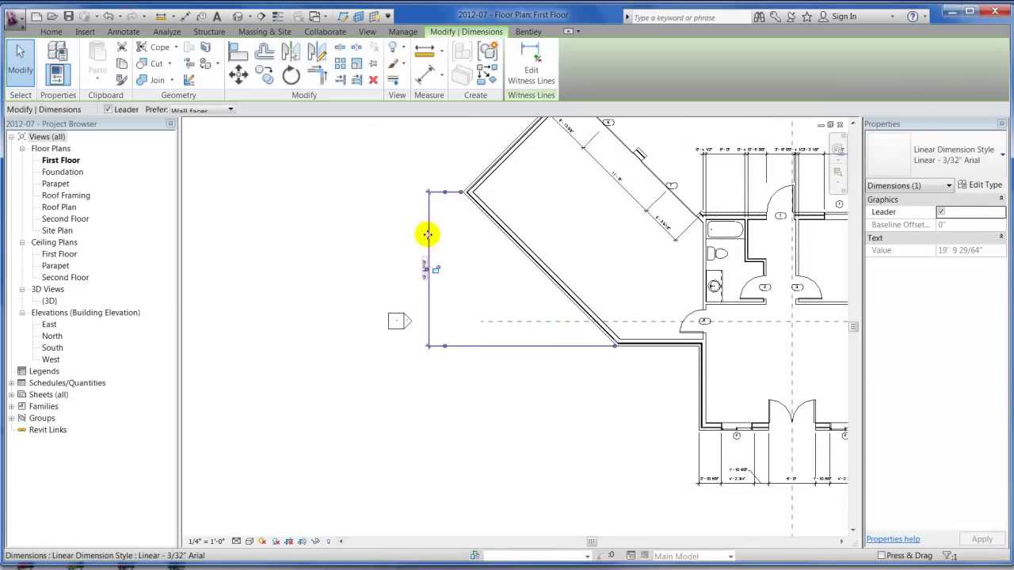
{"action": "mouse_move", "coordinate": [421, 233]}
{"action": "left_mouse_down"}
{"action": "mouse_move", "coordinate": [590, 265]}
{"action": "mouse_move", "coordinate": [435, 265]}
{"action": "left_mouse_up"}
{"action": "left_click", "coordinate": [483, 357]}
{"action": "left_click", "coordinate": [435, 266]}
{"action": "key", "text": "Delete"}
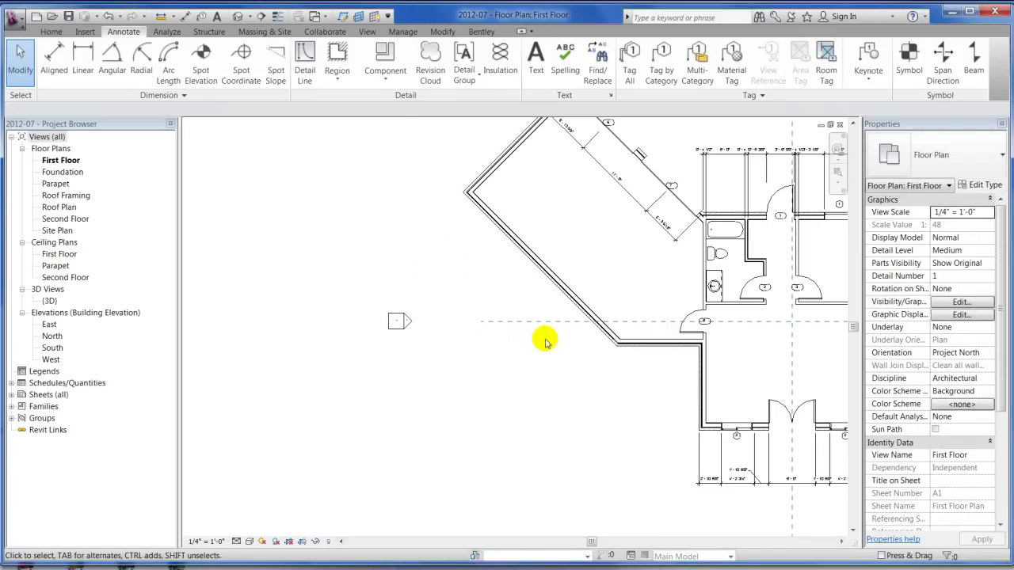
Place 135° angular dimensions between the angled and horizontal walls, above and below the corner
{"action": "middle_click_drag", "start_coordinate": [574, 263], "coordinate": [476, 294]}
{"action": "scroll", "coordinate": [537, 360], "scroll_direction": "up", "scroll_amount": 3}
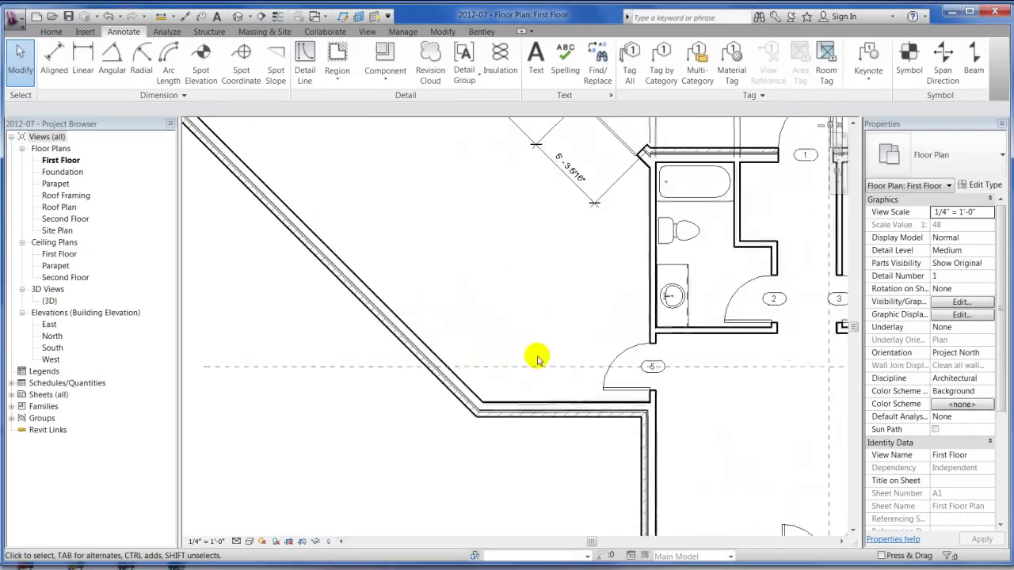
{"action": "left_click", "coordinate": [112, 57]}
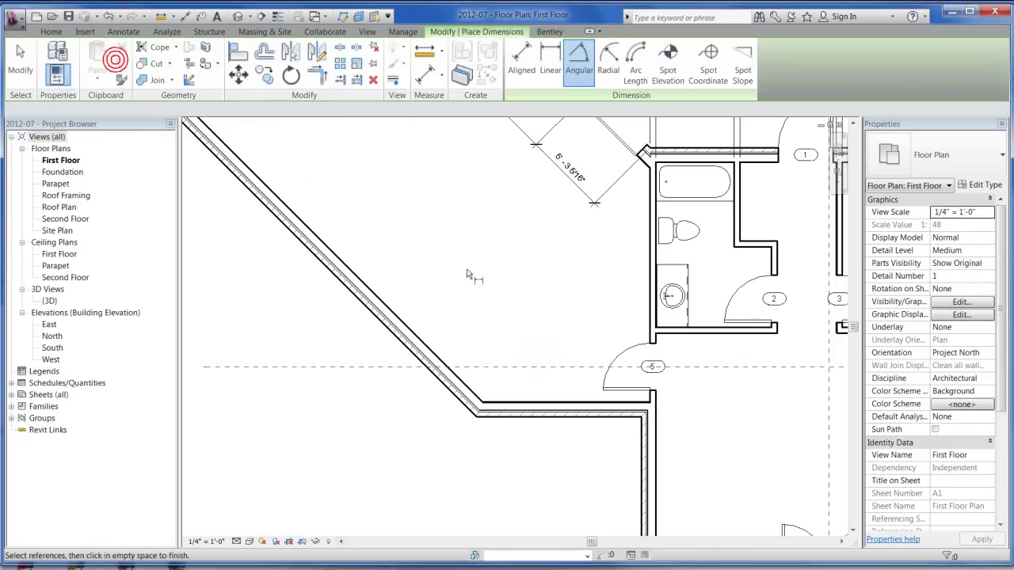
{"action": "left_click", "coordinate": [432, 355]}
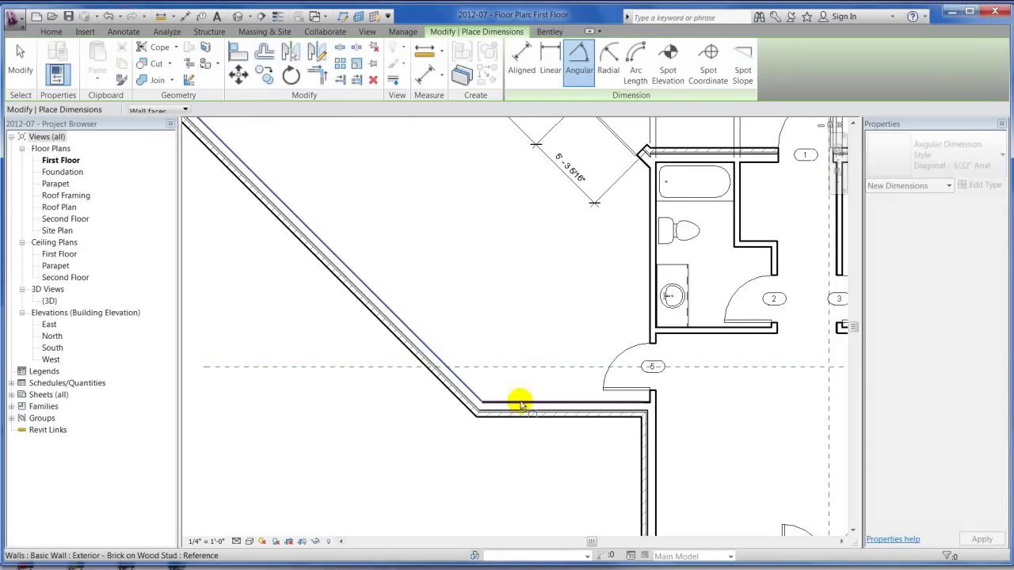
{"action": "left_click", "coordinate": [520, 402]}
{"action": "left_click", "coordinate": [555, 433]}
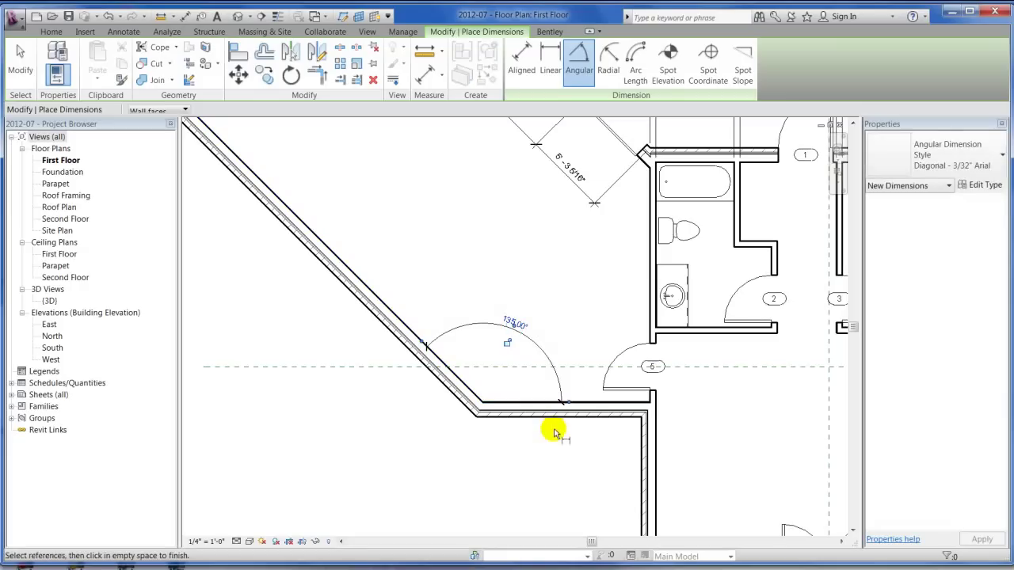
{"action": "left_click", "coordinate": [515, 420]}
{"action": "left_click", "coordinate": [461, 414]}
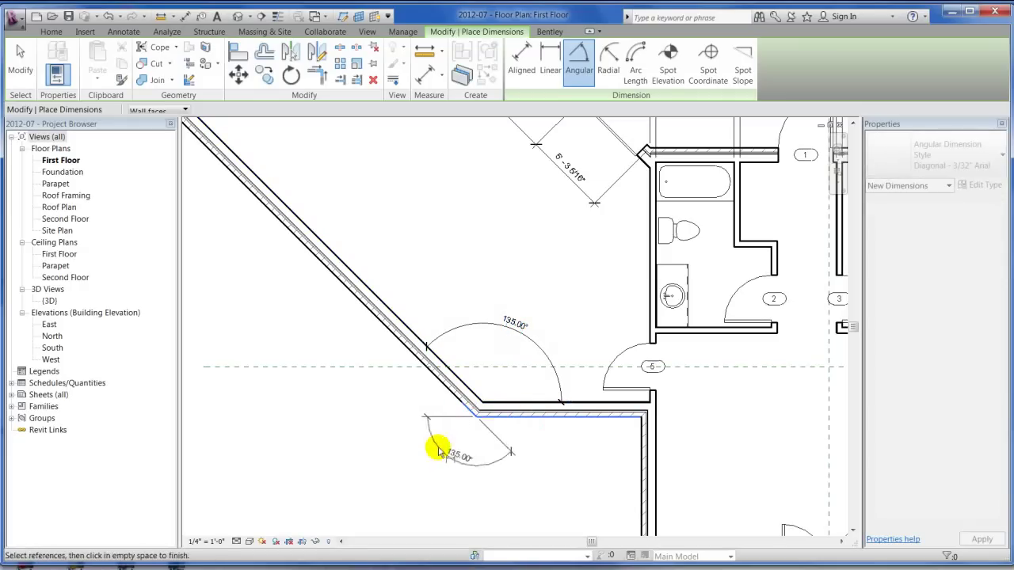
{"action": "scroll", "coordinate": [425, 471], "scroll_direction": "up", "scroll_amount": 5}
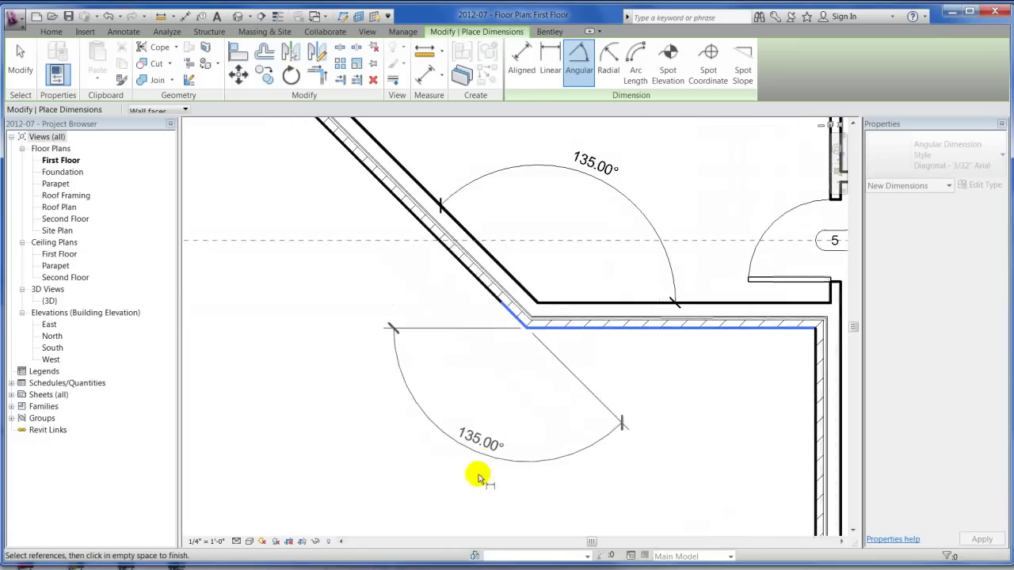
{"action": "left_click", "coordinate": [476, 458]}
{"action": "key", "text": "Escape"}
{"action": "key", "text": "Escape"}
Delete the lower 135° angular dimension and select the remaining one
{"action": "scroll", "coordinate": [606, 391], "scroll_direction": "down", "scroll_amount": 4}
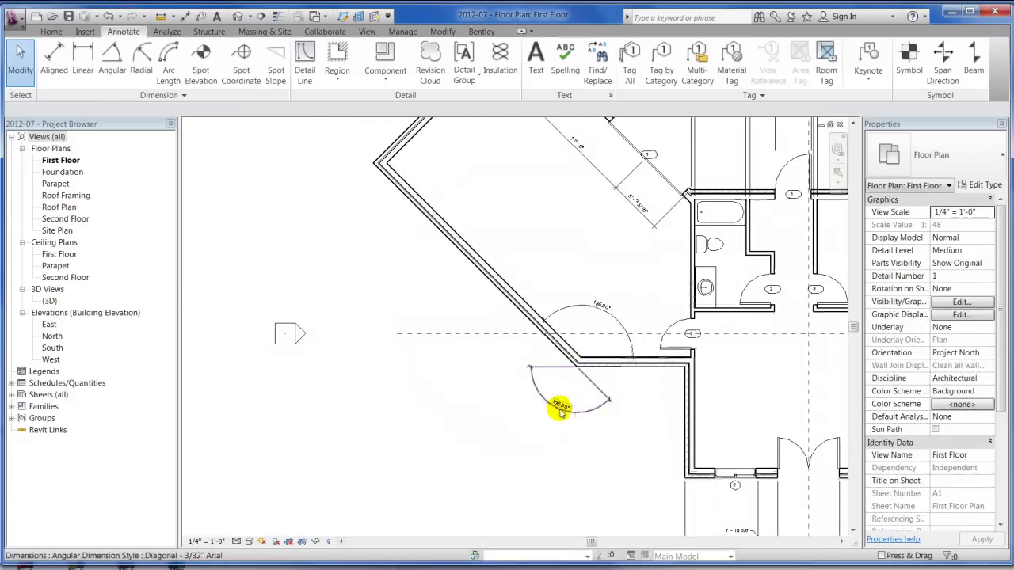
{"action": "left_click", "coordinate": [558, 407]}
{"action": "key", "text": "Delete"}
{"action": "mouse_move", "coordinate": [593, 298]}
{"action": "middle_mouse_down"}
{"action": "mouse_move", "coordinate": [507, 324]}
{"action": "mouse_move", "coordinate": [526, 260]}
{"action": "middle_mouse_up"}
{"action": "scroll", "coordinate": [525, 259], "scroll_direction": "down", "scroll_amount": 2}
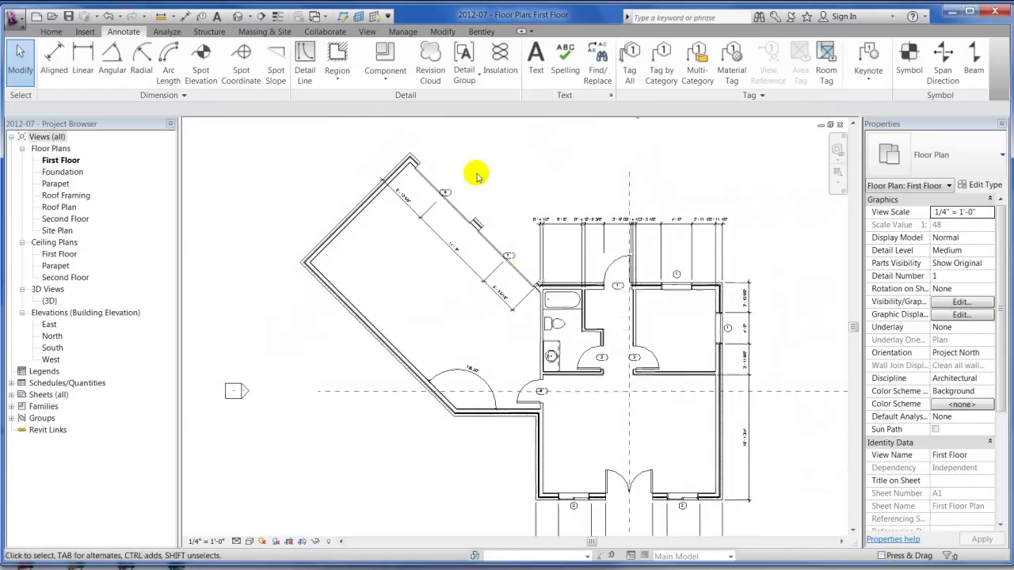
{"action": "scroll", "coordinate": [466, 376], "scroll_direction": "up", "scroll_amount": 4}
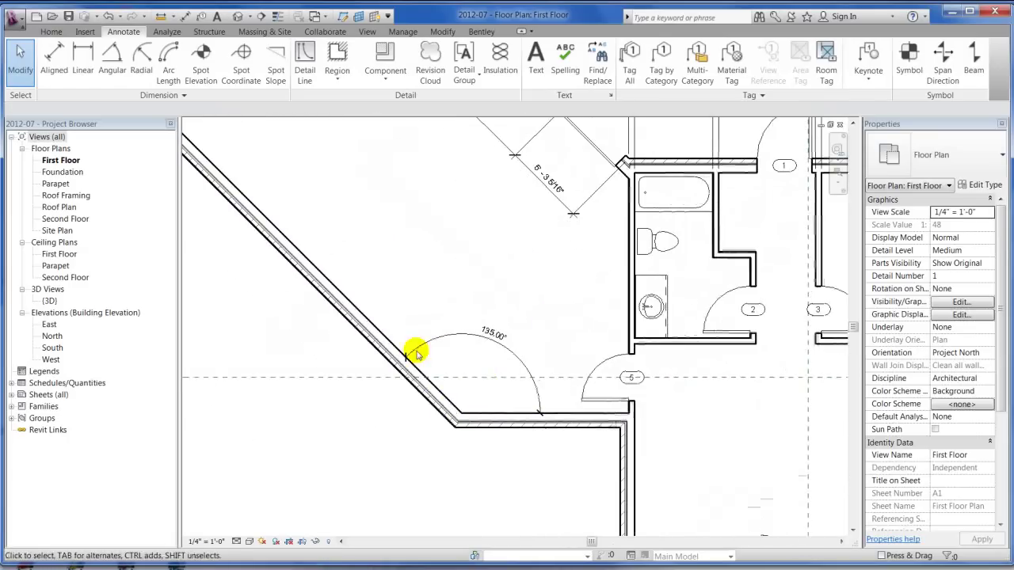
{"action": "scroll", "coordinate": [481, 346], "scroll_direction": "down", "scroll_amount": 2}
{"action": "left_click", "coordinate": [491, 345]}
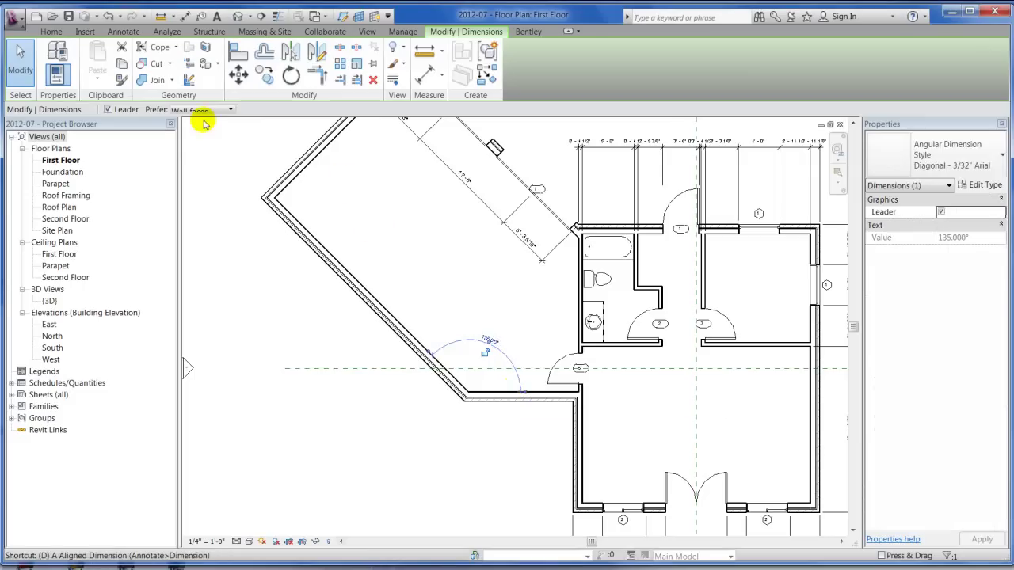
Add a 90.00° angular dimension between the upper-right room's top and right walls
{"action": "left_click", "coordinate": [123, 32]}
{"action": "left_click", "coordinate": [108, 54]}
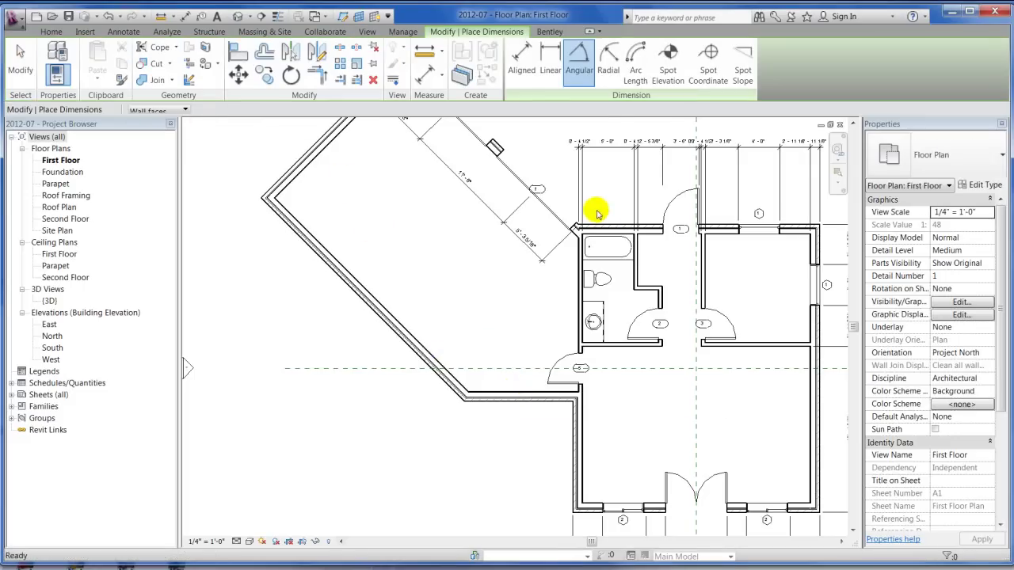
{"action": "left_click", "coordinate": [791, 236]}
{"action": "left_click", "coordinate": [813, 258]}
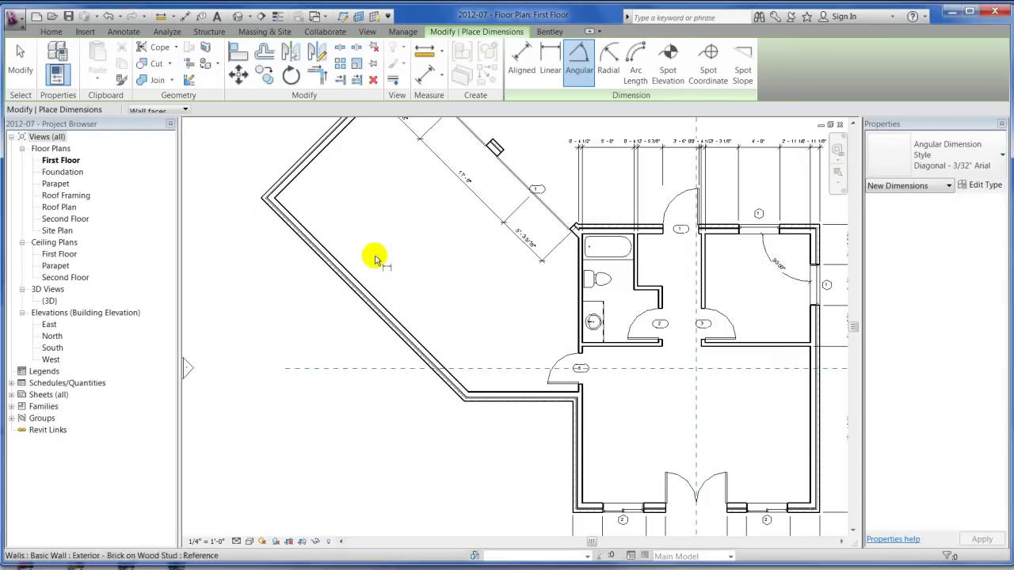
{"action": "key", "text": "Escape"}
{"action": "key", "text": "Escape"}
{"action": "scroll", "coordinate": [554, 254], "scroll_direction": "down", "scroll_amount": 4}
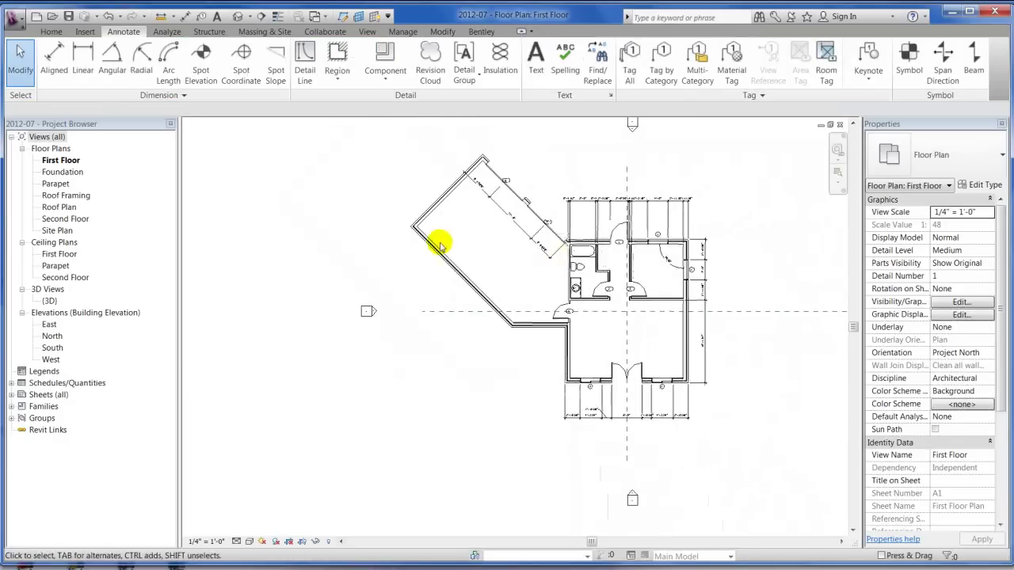
{"action": "scroll", "coordinate": [571, 294], "scroll_direction": "up", "scroll_amount": 5}
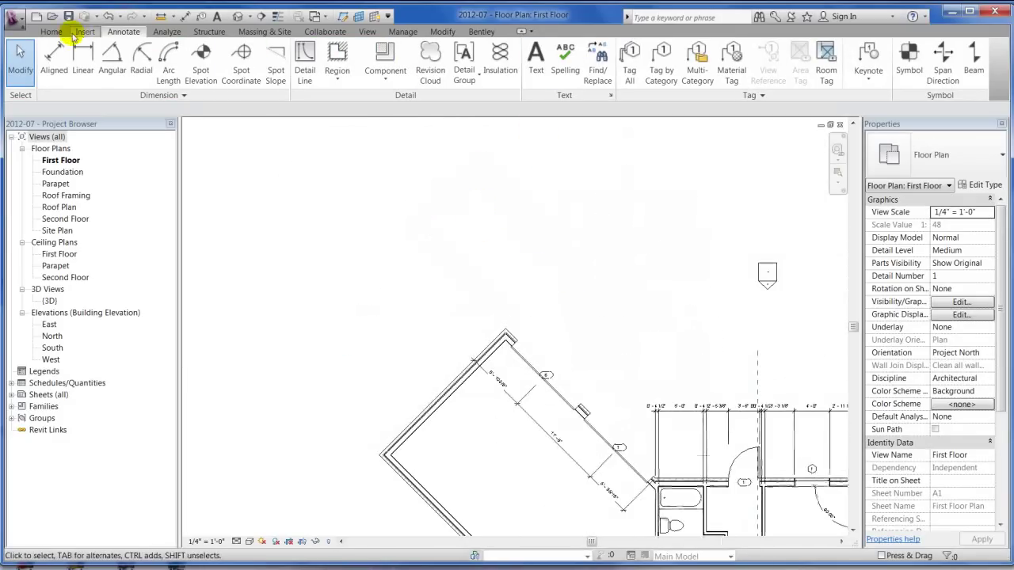
{"action": "left_click", "coordinate": [54, 32]}
{"action": "left_click", "coordinate": [57, 54]}
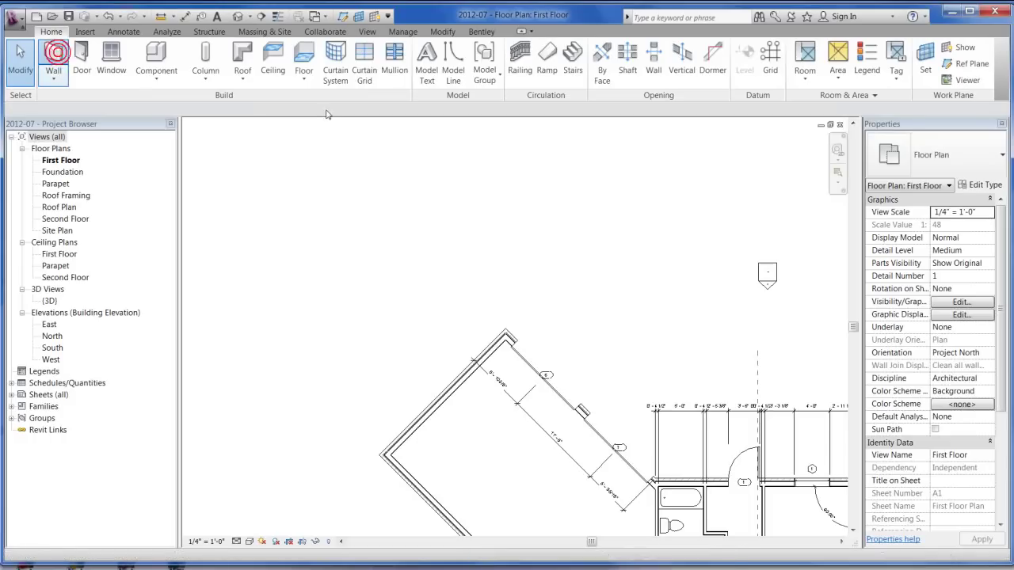
{"action": "left_click", "coordinate": [572, 50]}
{"action": "left_click", "coordinate": [559, 208]}
{"action": "left_click", "coordinate": [595, 289]}
{"action": "key", "text": "Escape"}
{"action": "key", "text": "Escape"}
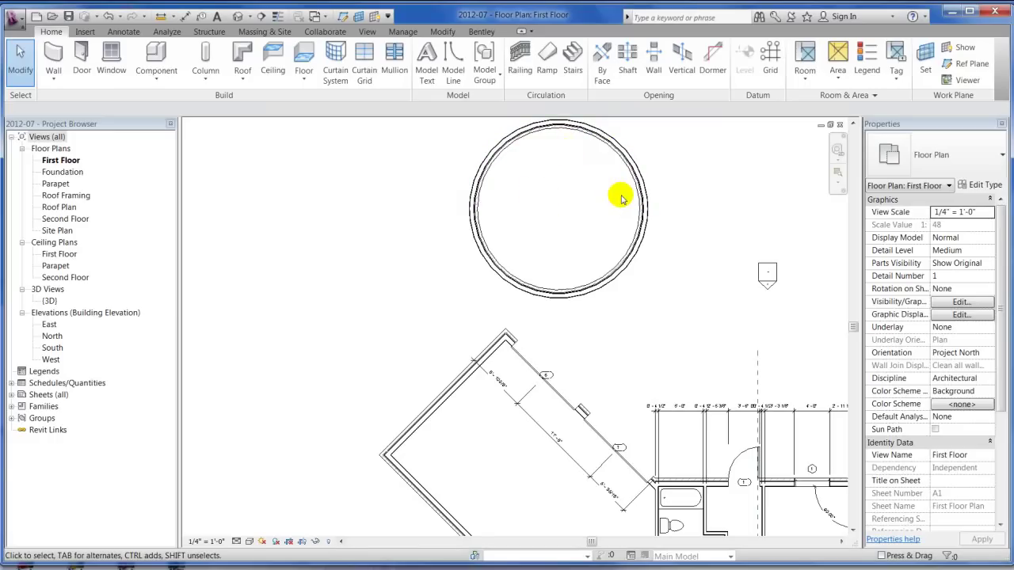
Radially dimension the upper circular wall and shrink its arc radius to 9'-0 7/8"
{"action": "left_click", "coordinate": [114, 31]}
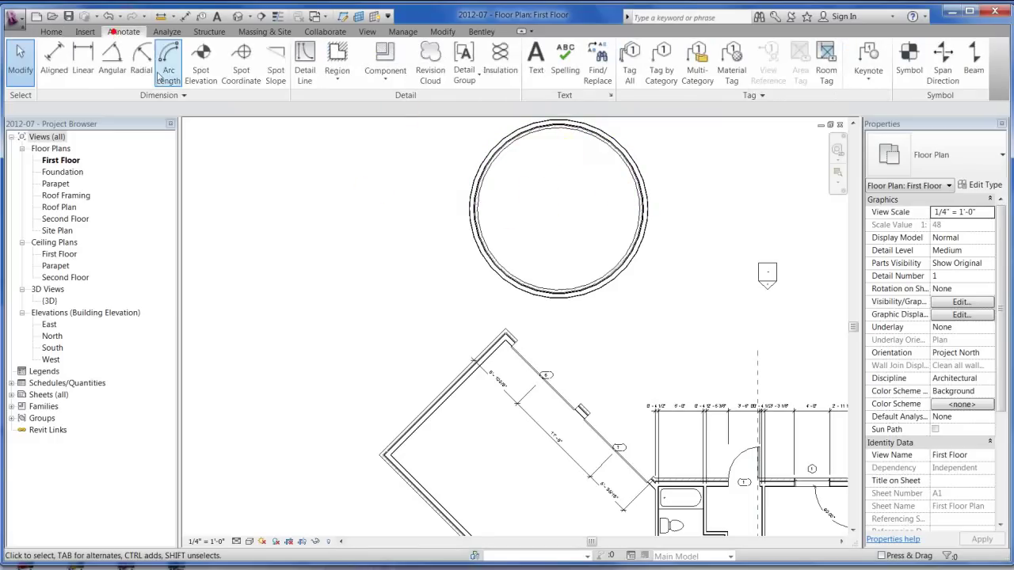
{"action": "left_click", "coordinate": [143, 73]}
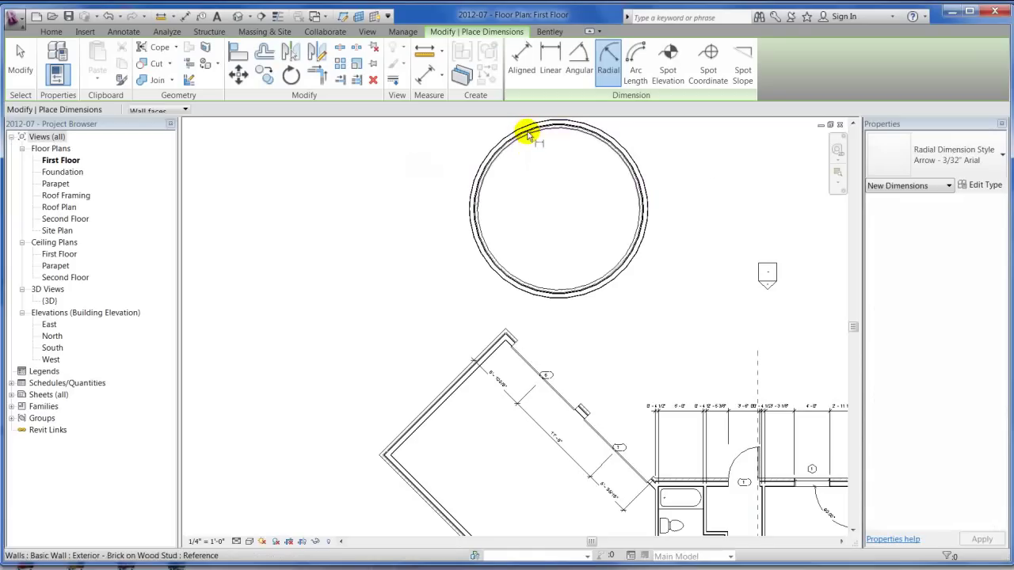
{"action": "left_click", "coordinate": [524, 131]}
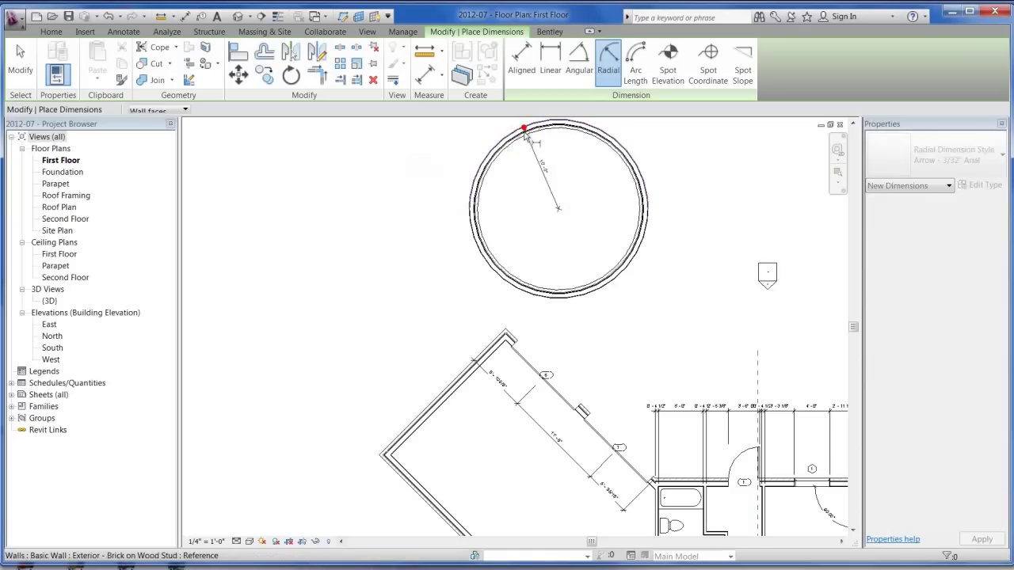
{"action": "left_click", "coordinate": [535, 197]}
{"action": "key", "text": "Escape"}
{"action": "key", "text": "Escape"}
{"action": "scroll", "coordinate": [536, 152], "scroll_direction": "up", "scroll_amount": 4}
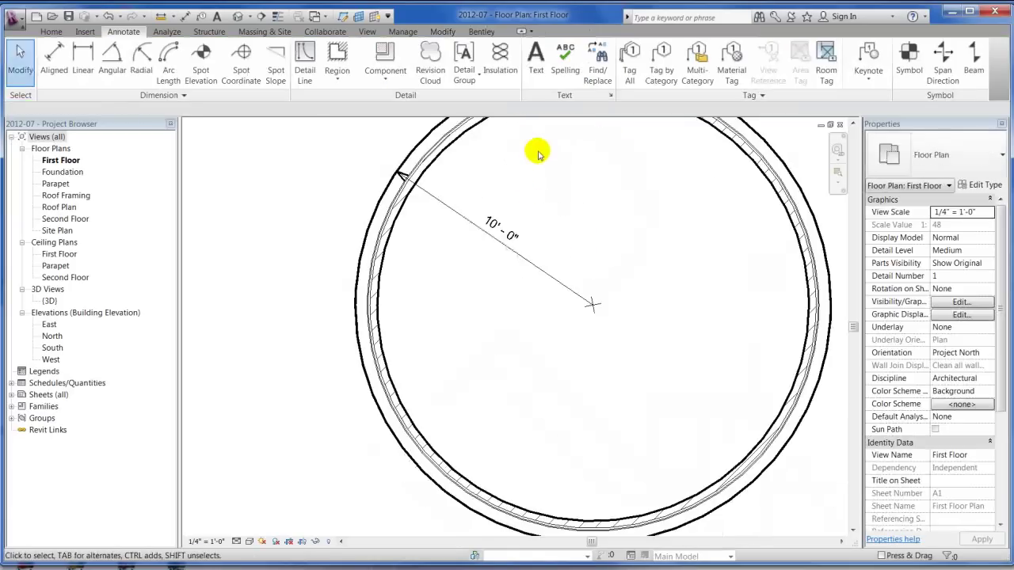
{"action": "scroll", "coordinate": [513, 246], "scroll_direction": "down", "scroll_amount": 3}
{"action": "left_click", "coordinate": [573, 174]}
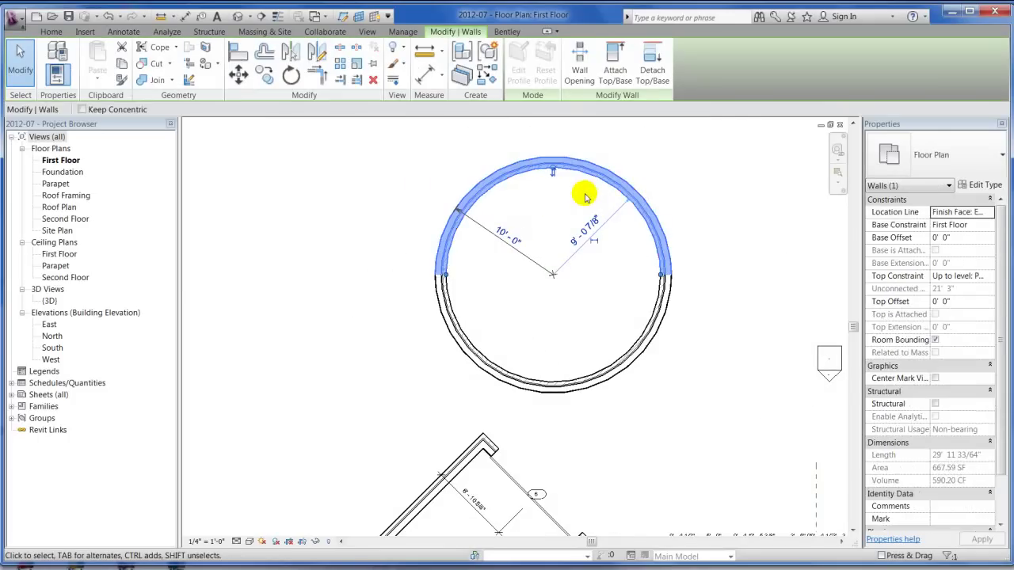
{"action": "left_click_drag", "start_coordinate": [555, 167], "coordinate": [554, 160]}
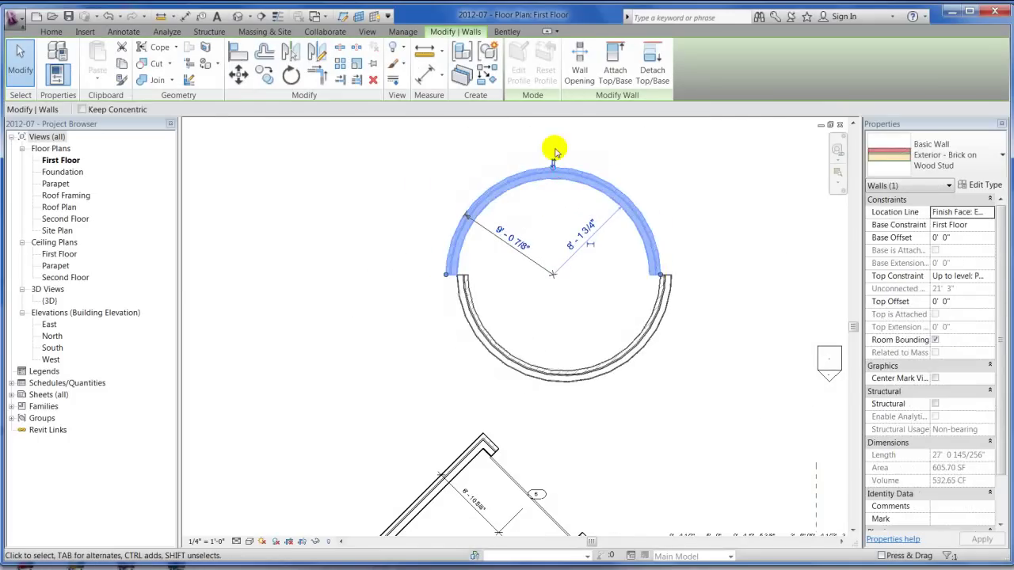
{"action": "left_click", "coordinate": [527, 302]}
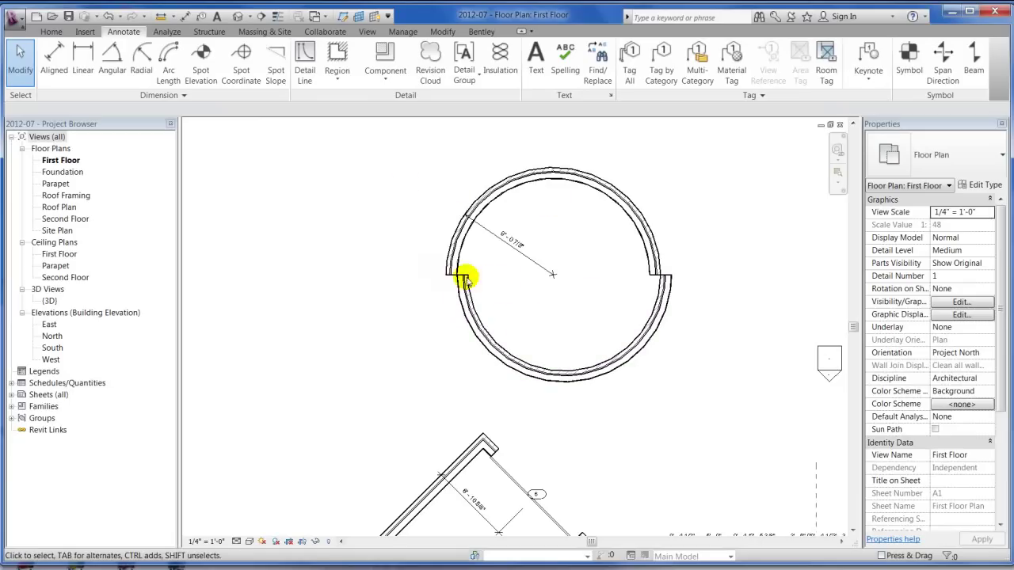
Add a radial dimension to the lower curved wall, then delete it
{"action": "left_click", "coordinate": [141, 69]}
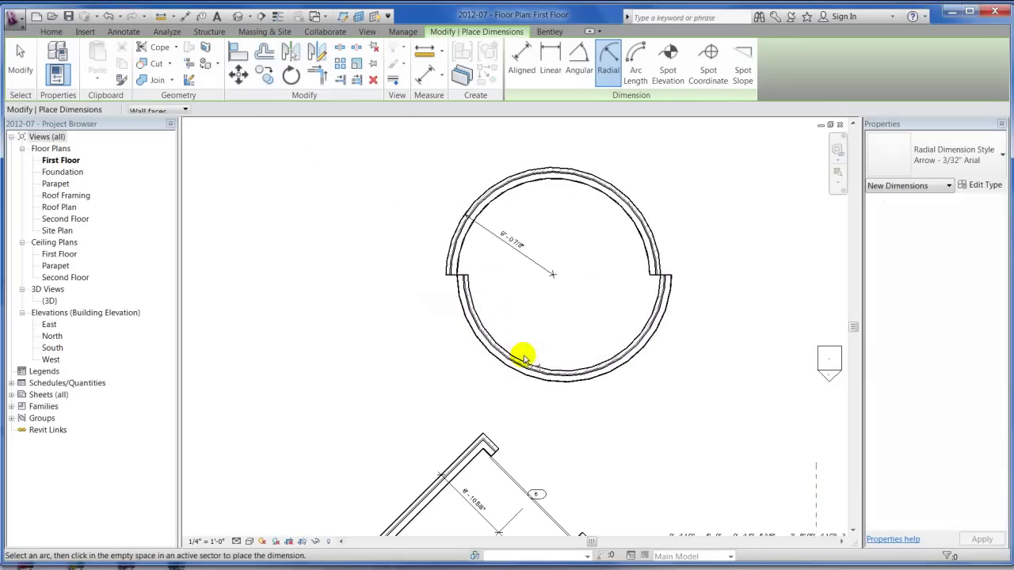
{"action": "left_click", "coordinate": [552, 372]}
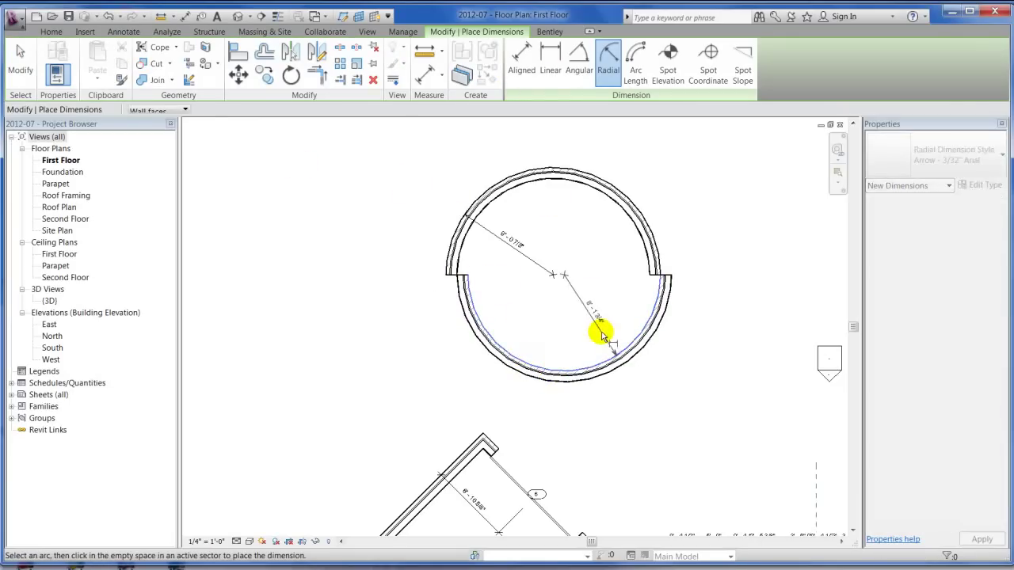
{"action": "left_click", "coordinate": [602, 336]}
{"action": "key", "text": "Escape"}
{"action": "key", "text": "Escape"}
{"action": "scroll", "coordinate": [543, 340], "scroll_direction": "up", "scroll_amount": 3}
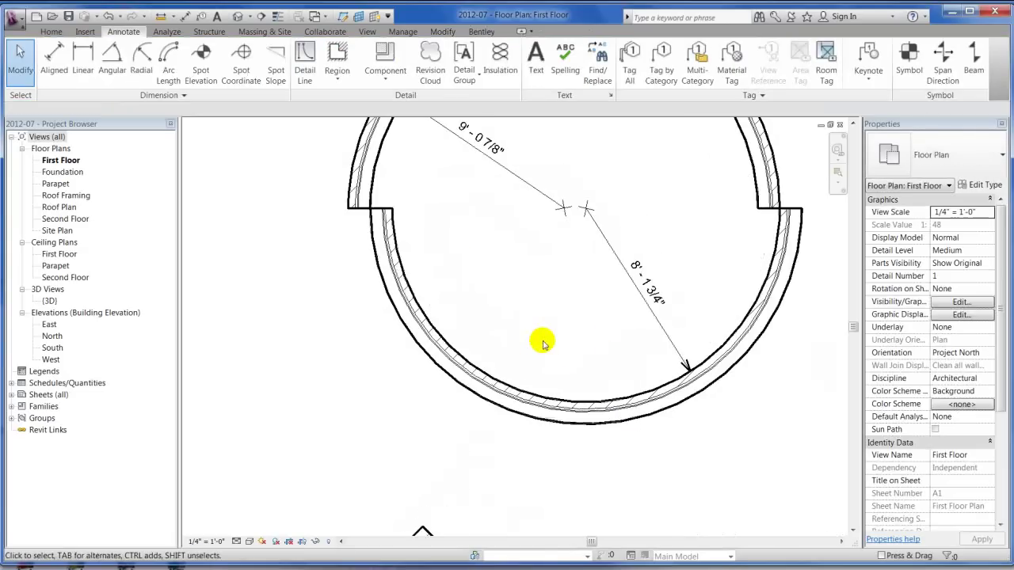
{"action": "scroll", "coordinate": [537, 348], "scroll_direction": "down", "scroll_amount": 2}
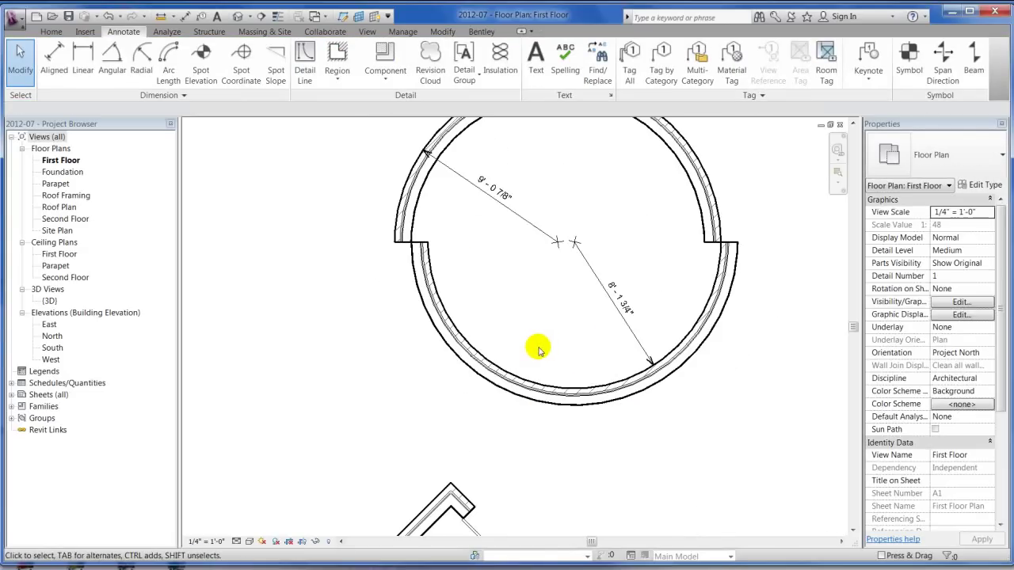
{"action": "left_click", "coordinate": [610, 286]}
{"action": "key", "text": "Delete"}
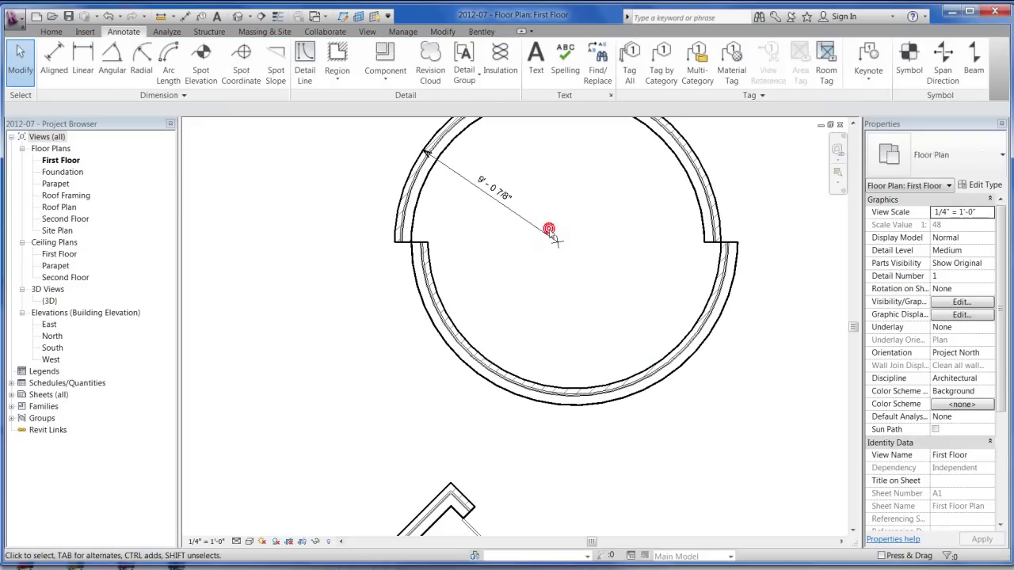
Move the upper radial dimension's text off and back, then delete the curved wall
{"action": "left_click", "coordinate": [552, 240]}
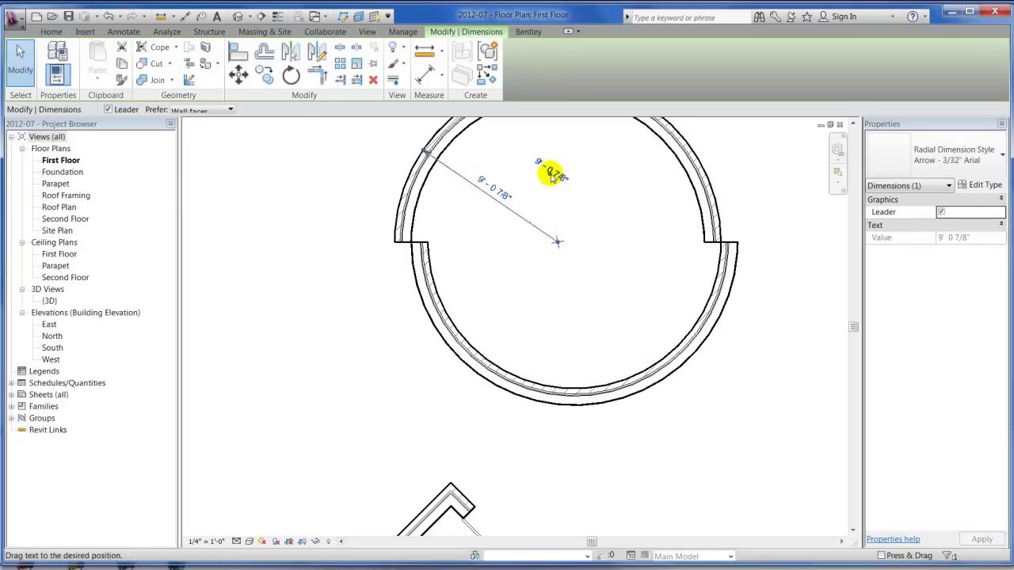
{"action": "left_click_drag", "start_coordinate": [572, 192], "coordinate": [618, 215]}
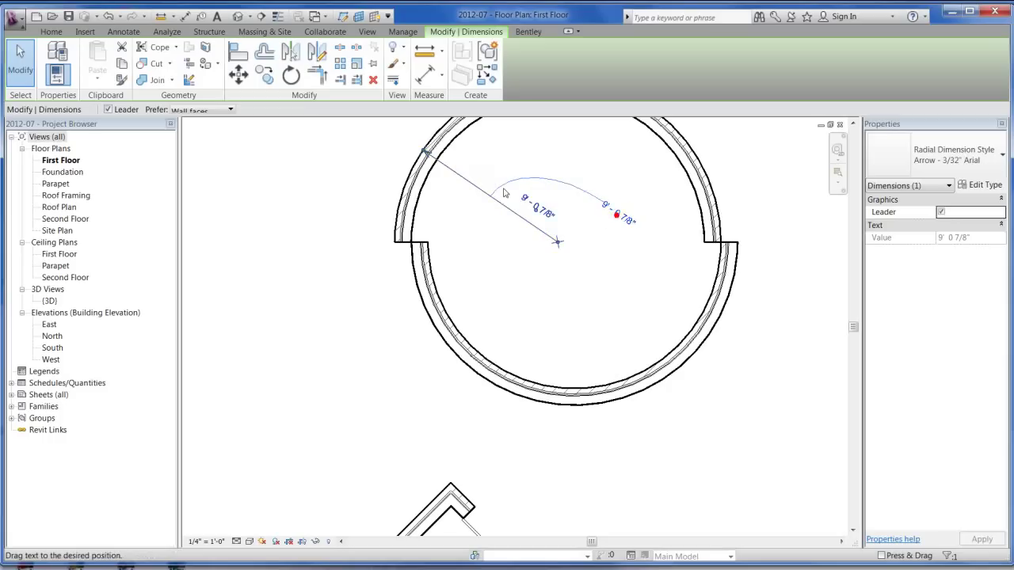
{"action": "left_click_drag", "start_coordinate": [497, 190], "coordinate": [491, 198]}
{"action": "left_click", "coordinate": [487, 246]}
{"action": "scroll", "coordinate": [564, 277], "scroll_direction": "down", "scroll_amount": 5}
{"action": "left_click", "coordinate": [630, 287]}
{"action": "key", "text": "Delete"}
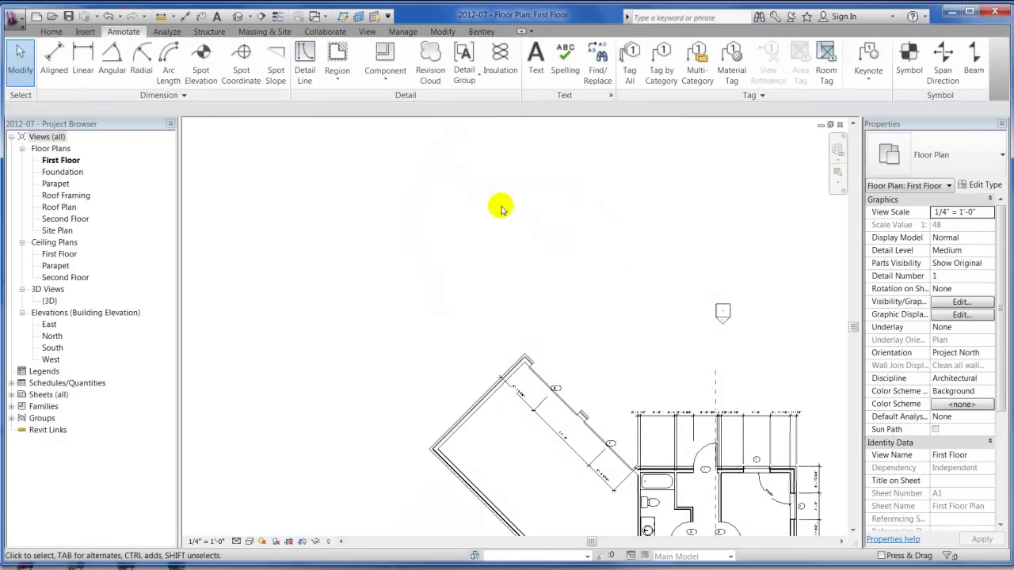
Draw a Start-End-Radius detail-line arc in the empty area north of the angled wing
{"action": "left_click", "coordinate": [303, 62]}
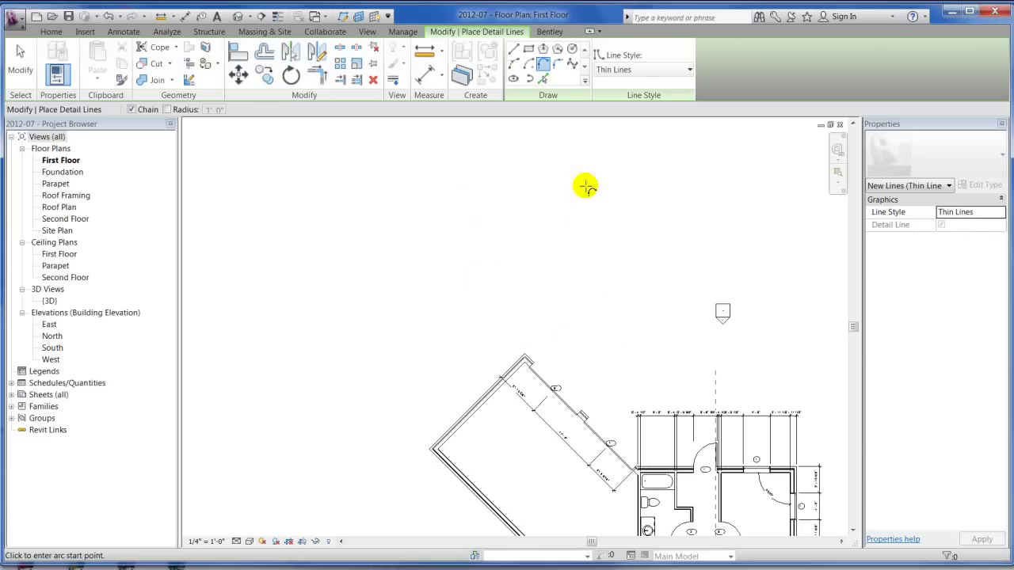
{"action": "key", "text": "Escape"}
{"action": "key", "text": "Escape"}
{"action": "left_click", "coordinate": [305, 63]}
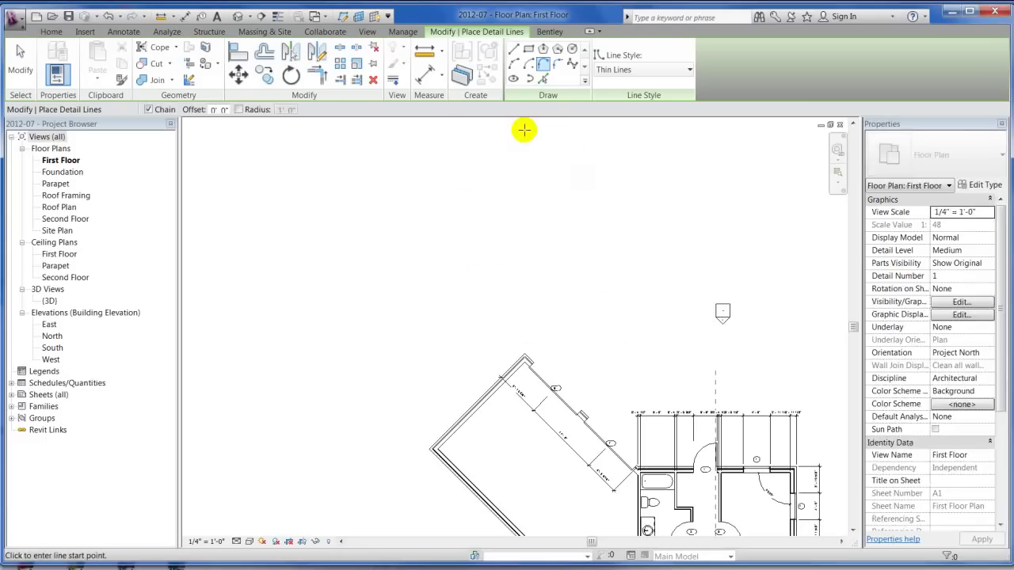
{"action": "left_click", "coordinate": [566, 354]}
{"action": "left_click", "coordinate": [644, 309]}
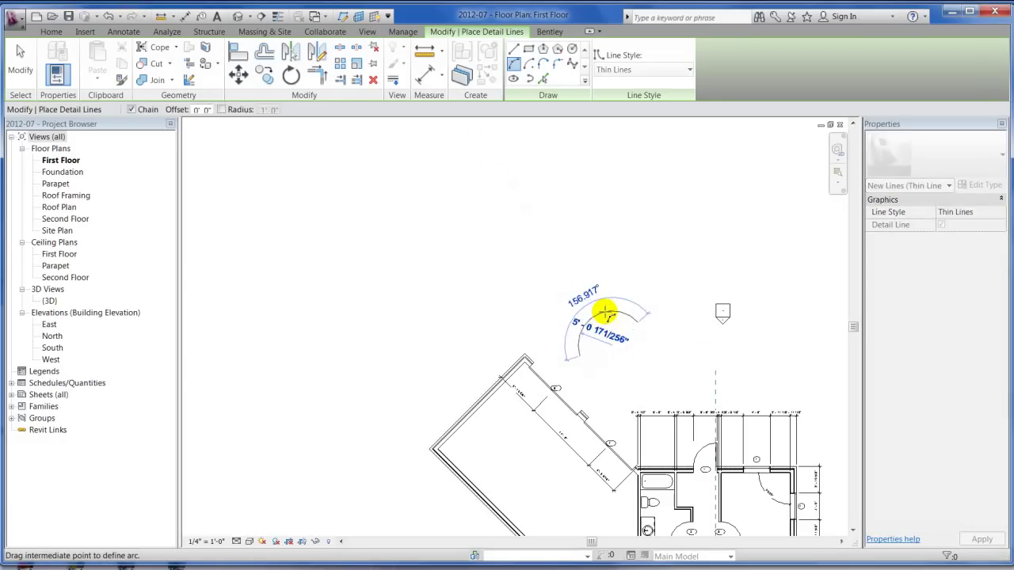
{"action": "left_click", "coordinate": [595, 321]}
{"action": "key", "text": "Escape"}
{"action": "key", "text": "Escape"}
{"action": "scroll", "coordinate": [646, 323], "scroll_direction": "up", "scroll_amount": 3}
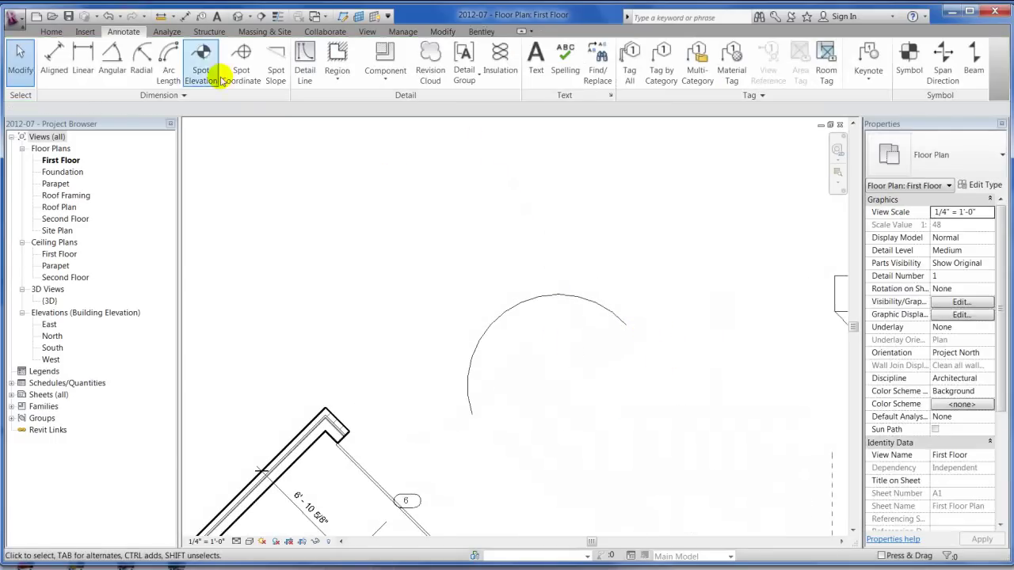
Dimension the detail arc's length as 13'-10 5/32", placed outside the arc
{"action": "left_click", "coordinate": [168, 63]}
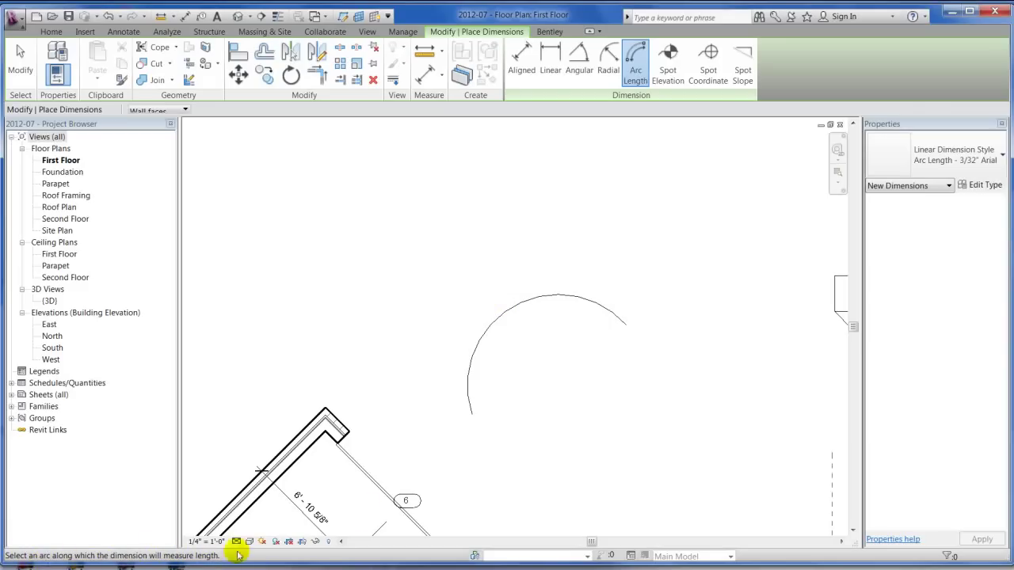
{"action": "left_click", "coordinate": [530, 297]}
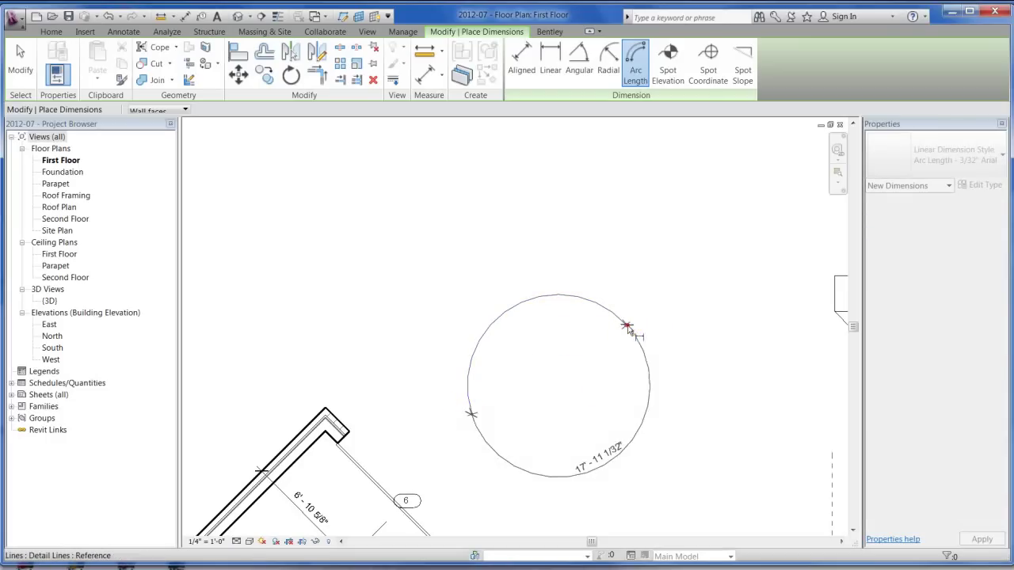
{"action": "left_click", "coordinate": [604, 309]}
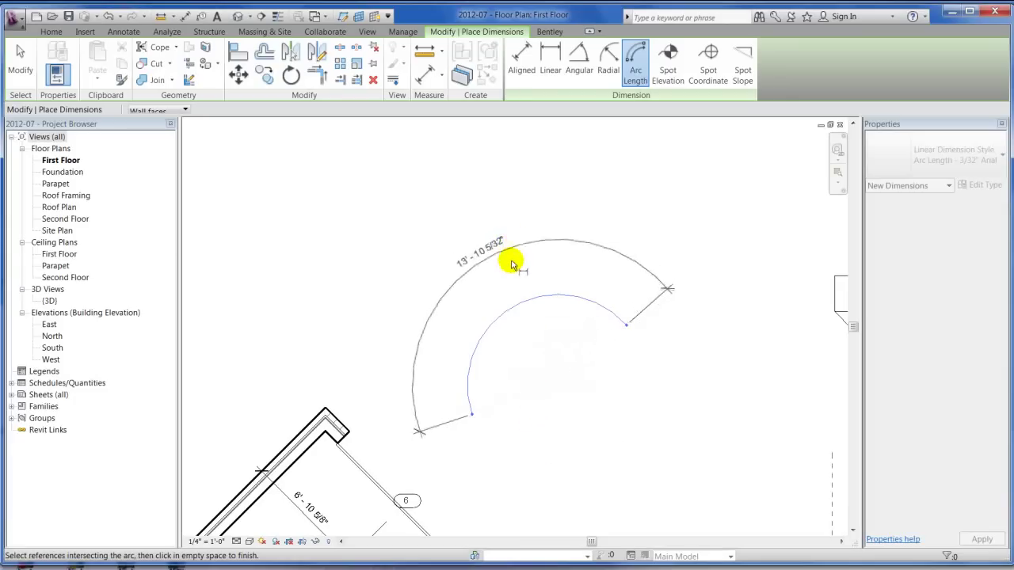
{"action": "left_click", "coordinate": [511, 258]}
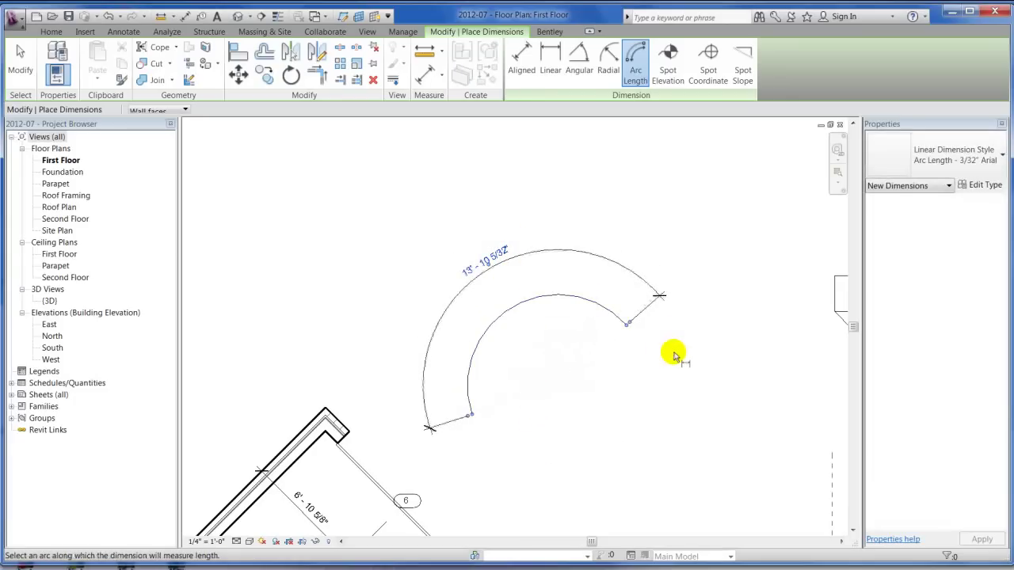
{"action": "key", "text": "Escape"}
{"action": "key", "text": "Escape"}
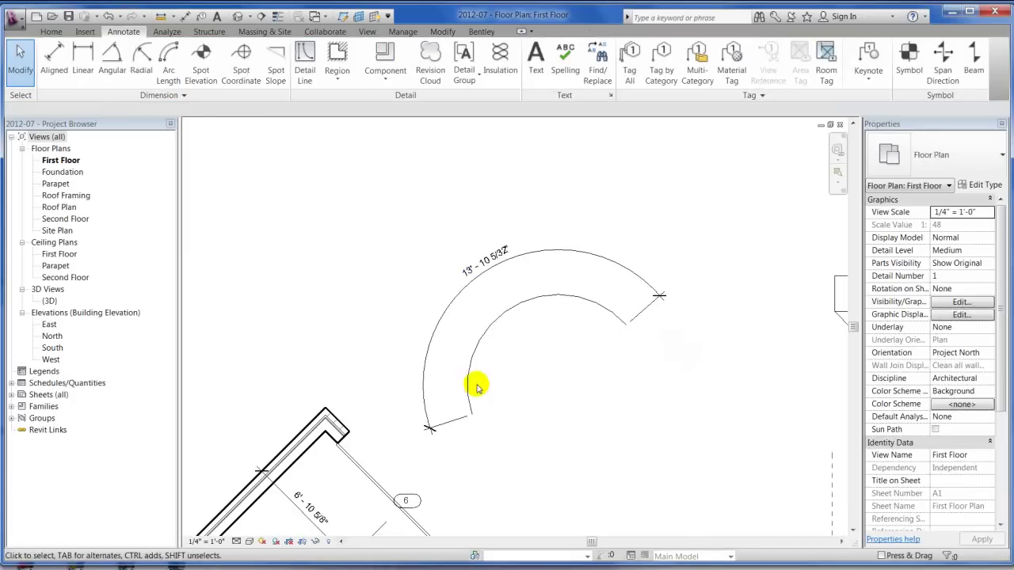
{"action": "scroll", "coordinate": [584, 238], "scroll_direction": "down", "scroll_amount": 3}
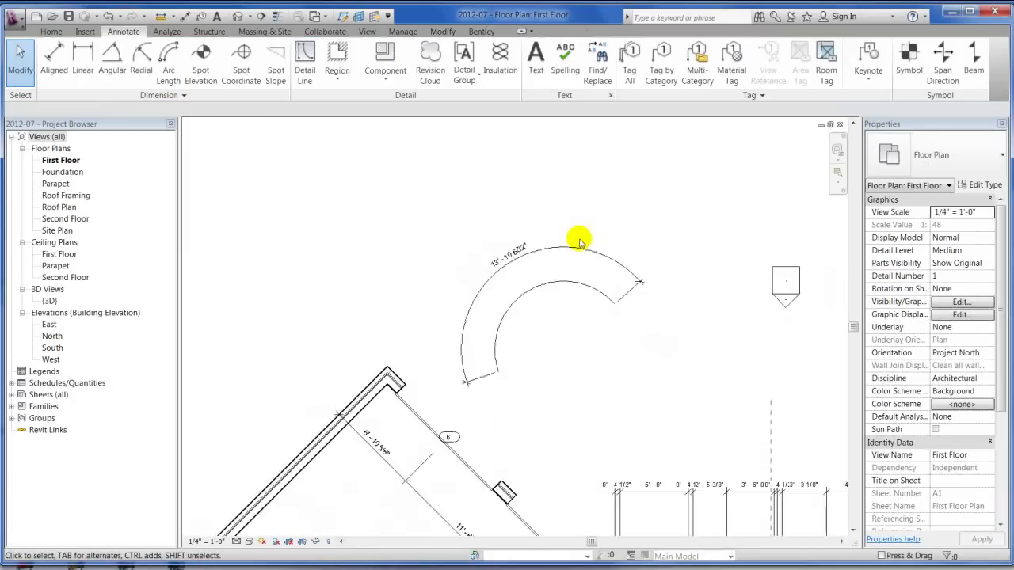
Delete the detail arc and its arc-length dimension
{"action": "left_click_drag", "start_coordinate": [629, 332], "coordinate": [493, 232]}
{"action": "key", "text": "Delete"}
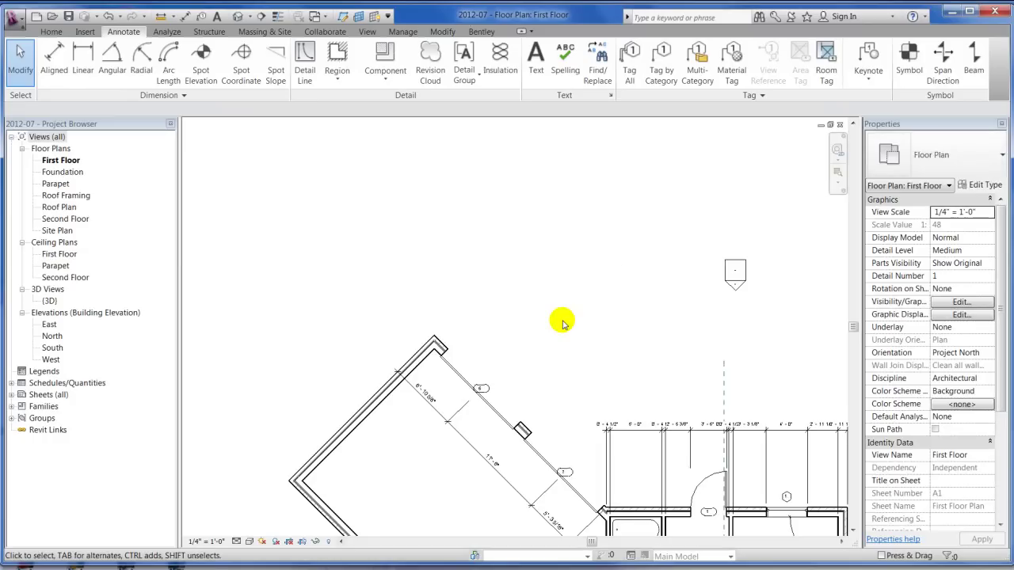
{"action": "scroll", "coordinate": [560, 325], "scroll_direction": "down", "scroll_amount": 4}
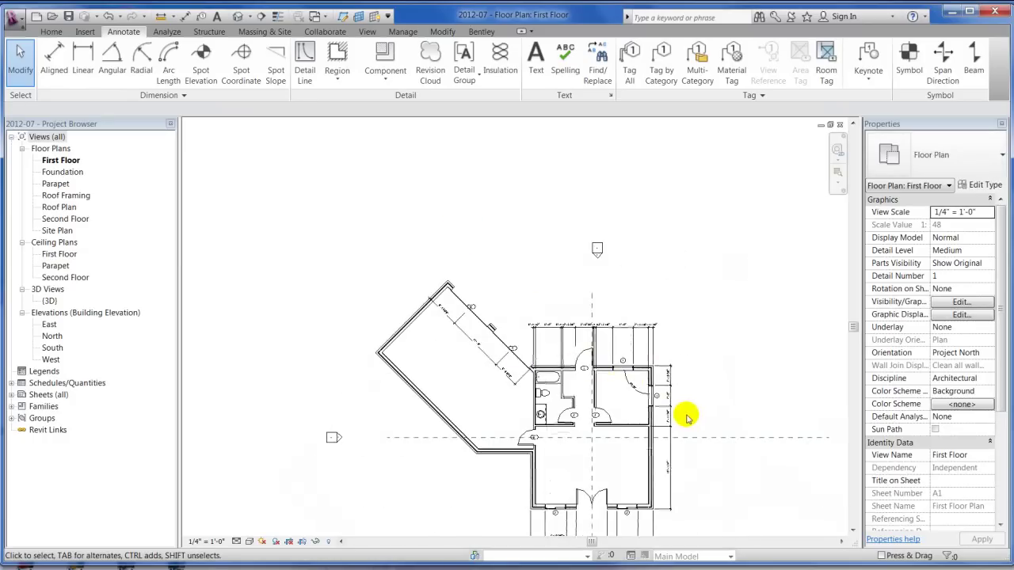
{"action": "middle_click_drag", "start_coordinate": [603, 382], "coordinate": [607, 344]}
{"action": "scroll", "coordinate": [607, 342], "scroll_direction": "up", "scroll_amount": 3}
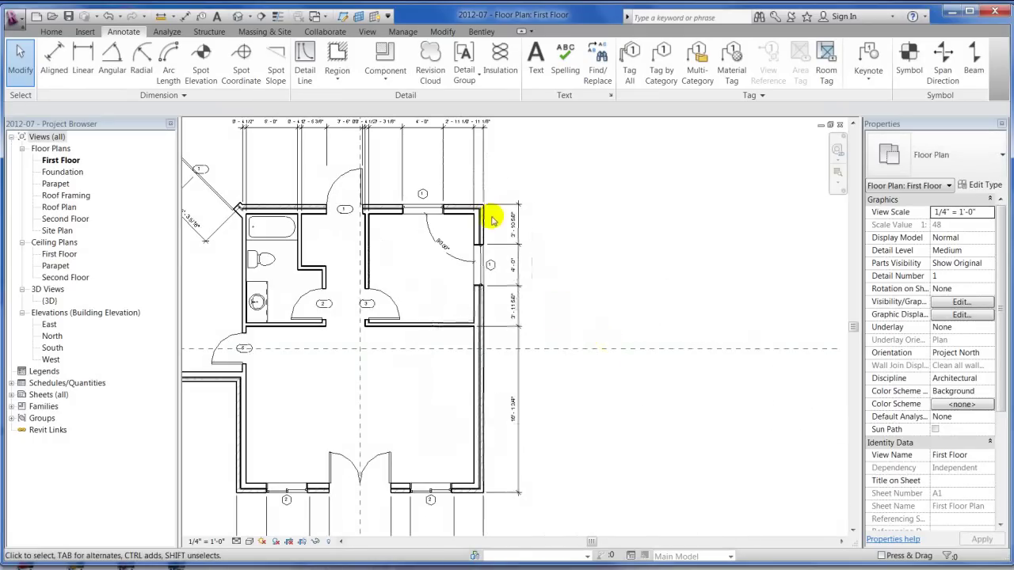
Add a 28'-0" aligned dimension spanning the exterior walls
{"action": "key", "text": "d"}
{"action": "key", "text": "i"}
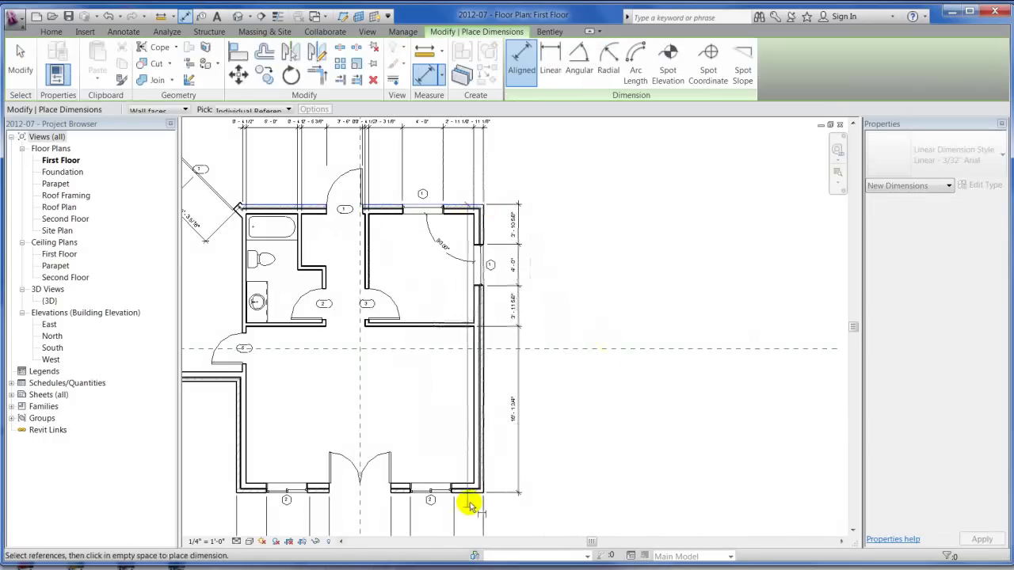
{"action": "left_click", "coordinate": [466, 493]}
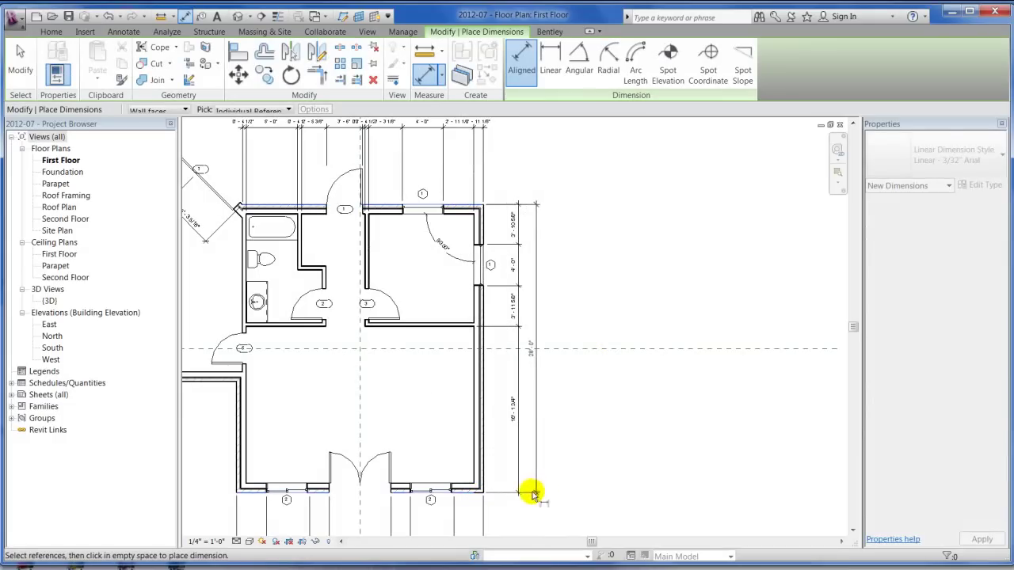
{"action": "scroll", "coordinate": [523, 516], "scroll_direction": "up", "scroll_amount": 4}
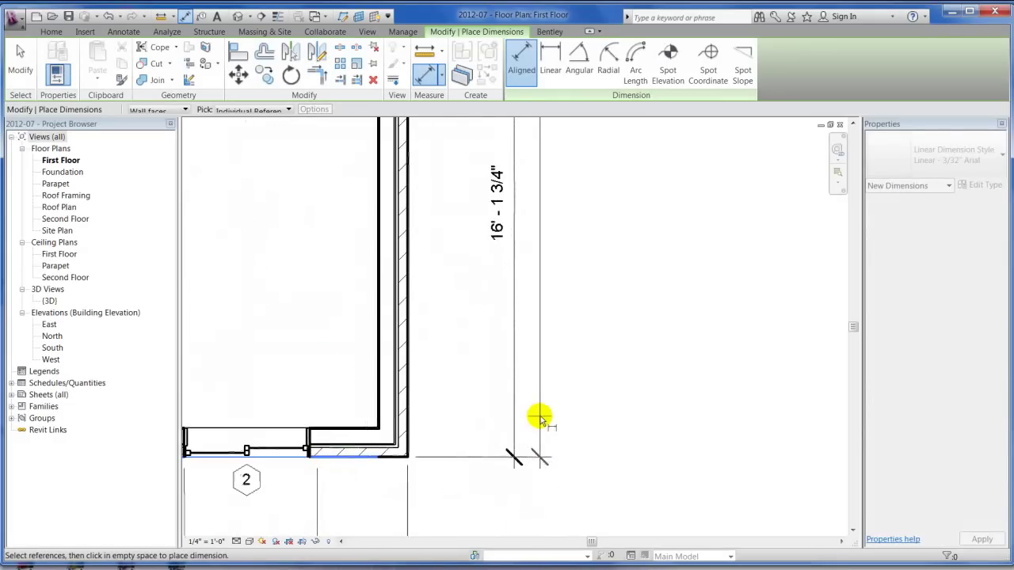
{"action": "scroll", "coordinate": [541, 421], "scroll_direction": "down", "scroll_amount": 3}
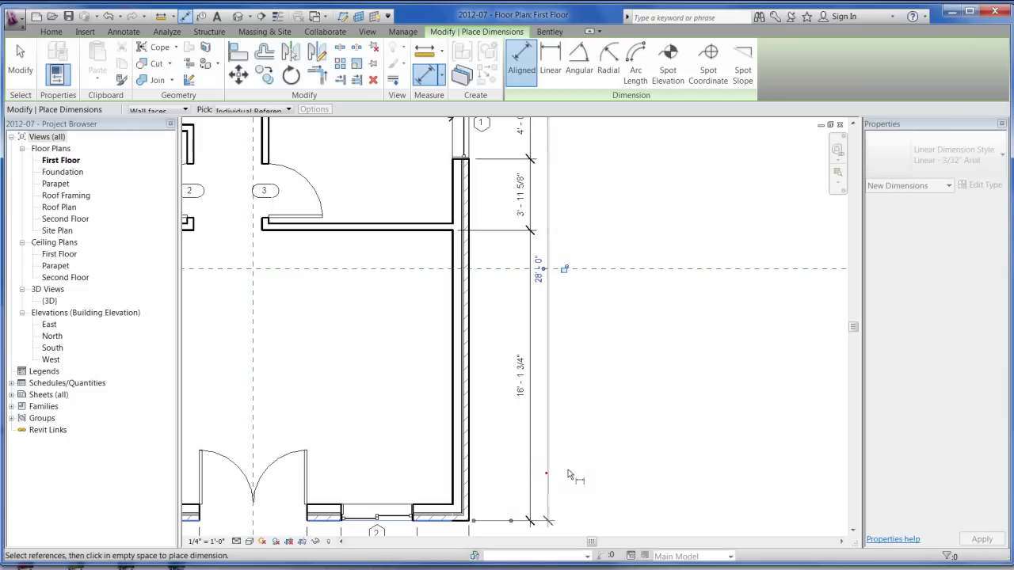
{"action": "left_click", "coordinate": [670, 440]}
{"action": "scroll", "coordinate": [522, 396], "scroll_direction": "down", "scroll_amount": 3}
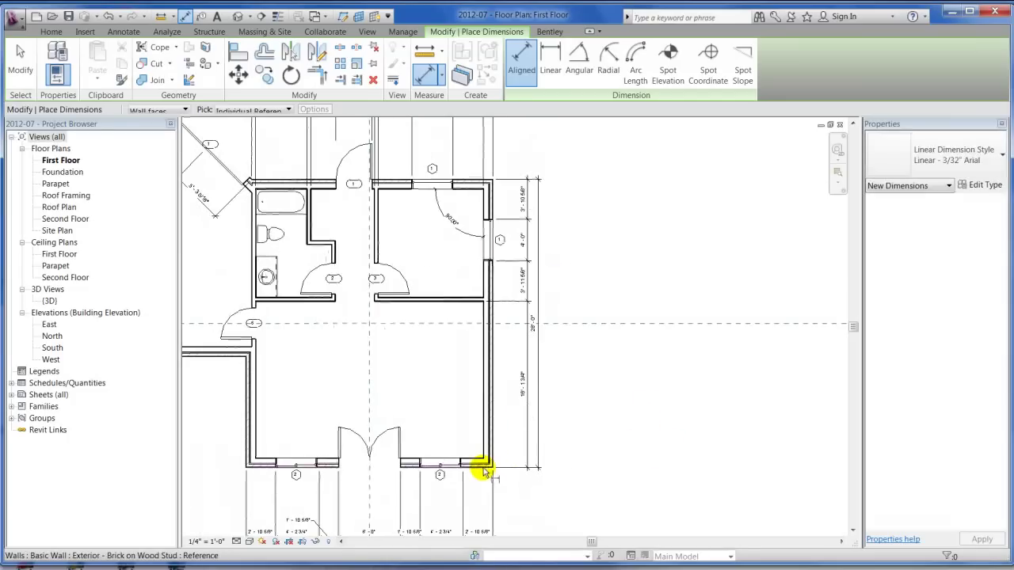
Add a 16'-1 3/4" aligned dimension between two wall references beside the east wall
{"action": "left_click", "coordinate": [482, 468]}
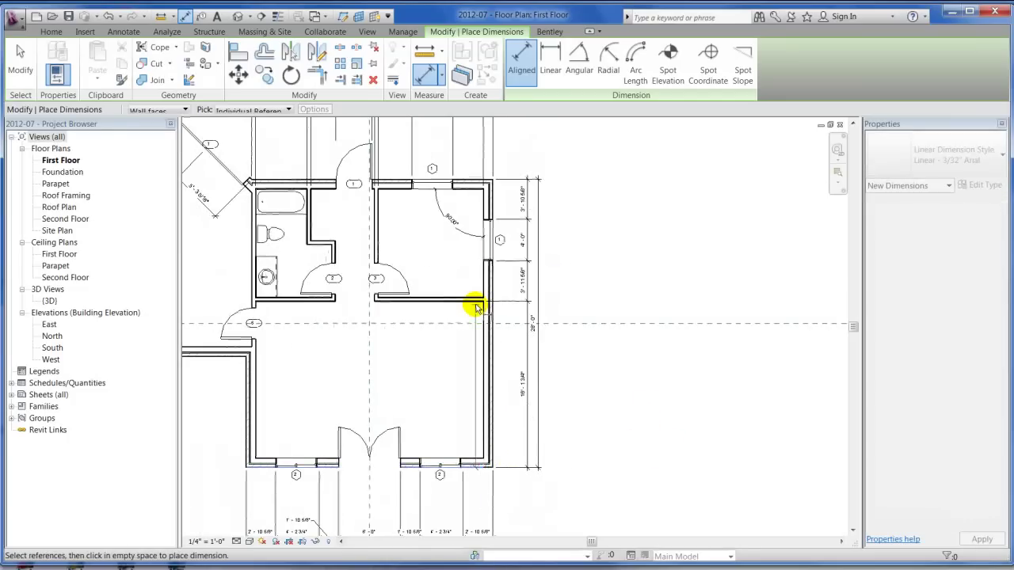
{"action": "left_click", "coordinate": [476, 308]}
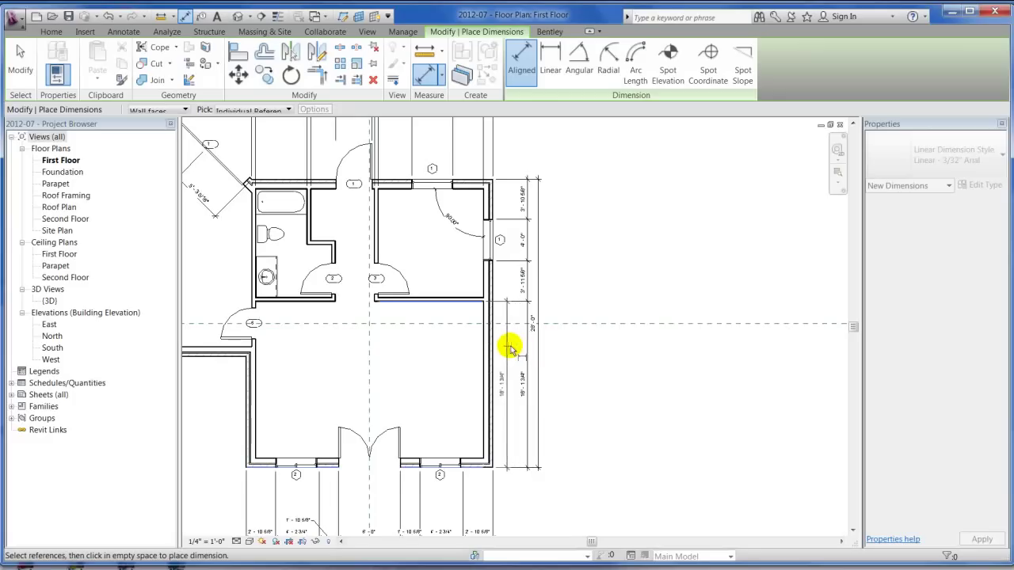
{"action": "left_click", "coordinate": [524, 396]}
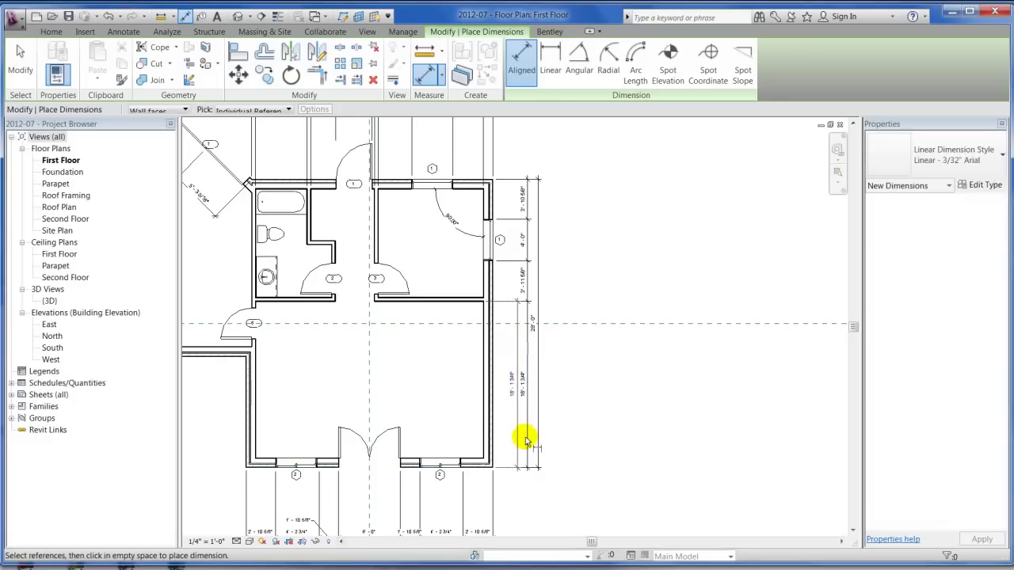
{"action": "scroll", "coordinate": [536, 425], "scroll_direction": "up", "scroll_amount": 3}
{"action": "key", "text": "Escape"}
{"action": "key", "text": "Escape"}
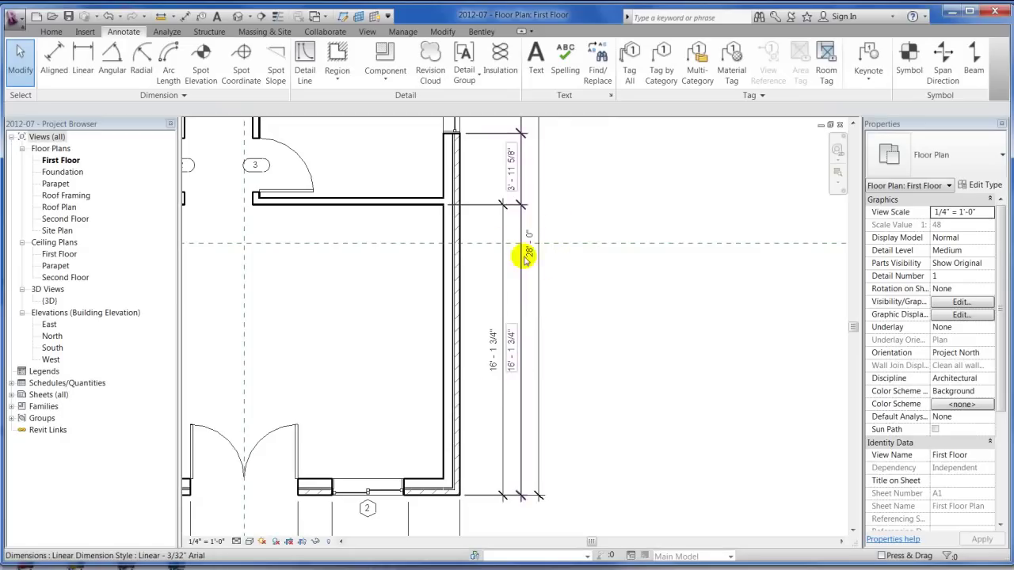
{"action": "scroll", "coordinate": [597, 236], "scroll_direction": "down", "scroll_amount": 3}
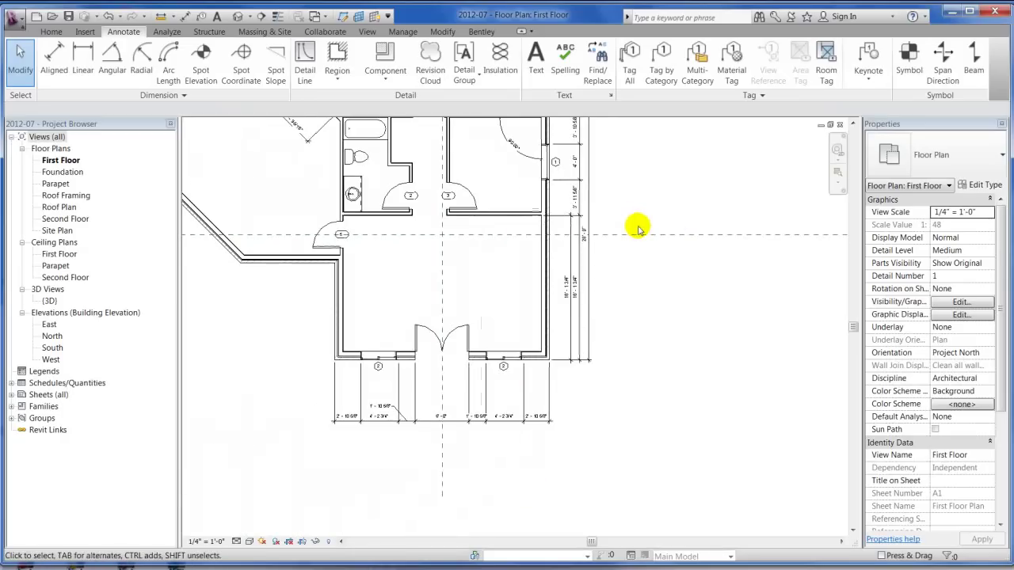
{"action": "left_click", "coordinate": [570, 280]}
{"action": "left_click", "coordinate": [584, 243]}
{"action": "key", "text": "Escape"}
{"action": "scroll", "coordinate": [634, 412], "scroll_direction": "down", "scroll_amount": 3}
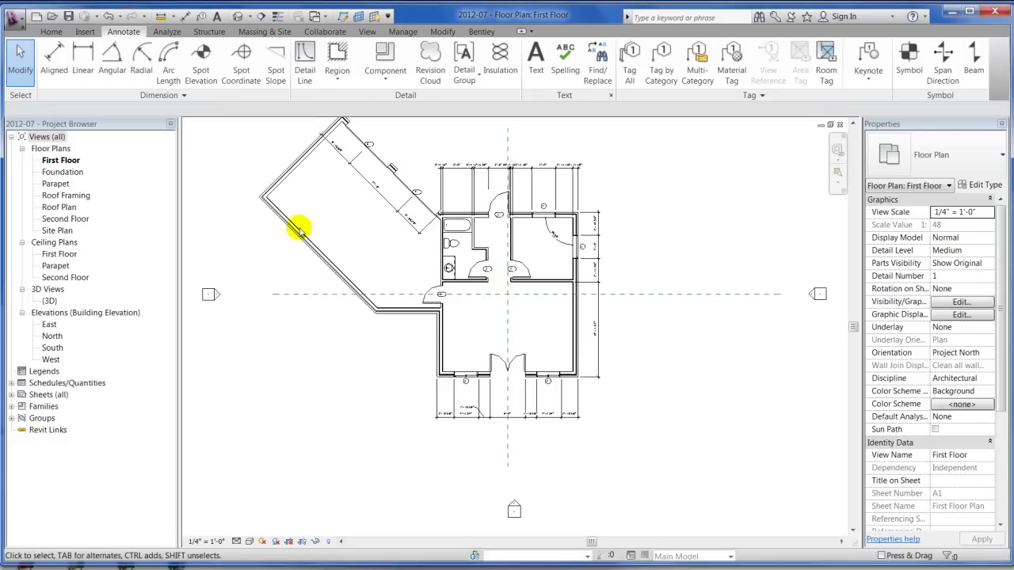
Using Create Similar on an interior partition, draw a short horizontal wall east of the plan
{"action": "scroll", "coordinate": [555, 256], "scroll_direction": "up", "scroll_amount": 3}
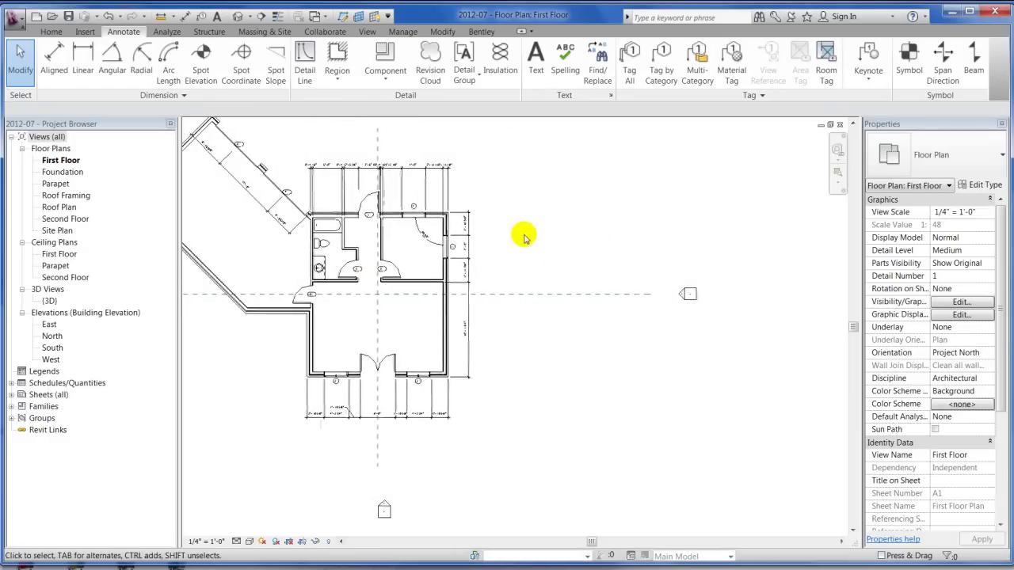
{"action": "left_click", "coordinate": [428, 298]}
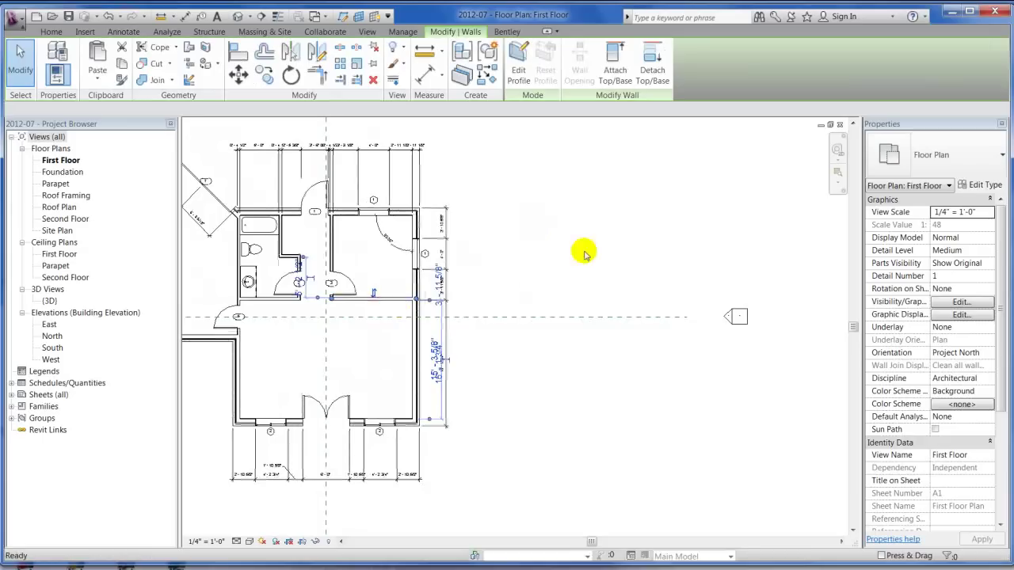
{"action": "key", "text": "c"}
{"action": "key", "text": "s"}
{"action": "scroll", "coordinate": [661, 230], "scroll_direction": "up", "scroll_amount": 3}
{"action": "left_click", "coordinate": [517, 268]}
{"action": "left_click", "coordinate": [638, 269]}
{"action": "key", "text": "Escape"}
{"action": "key", "text": "Escape"}
Draw two more short parallel partition walls stacked above the first
{"action": "key", "text": "w"}
{"action": "key", "text": "a"}
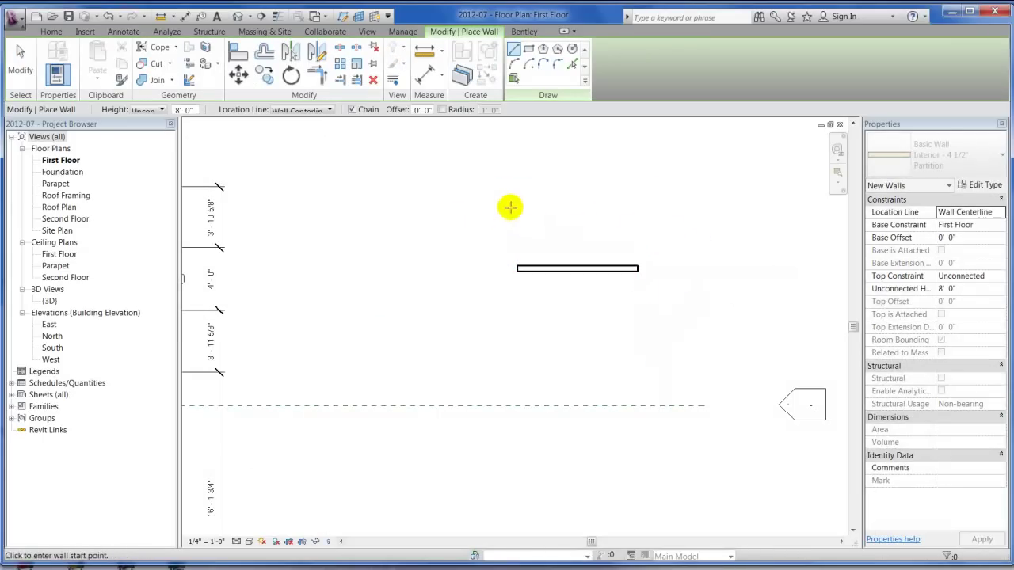
{"action": "left_click", "coordinate": [512, 207]}
{"action": "left_click", "coordinate": [631, 208]}
{"action": "key", "text": "Escape"}
{"action": "left_click", "coordinate": [509, 159]}
{"action": "left_click", "coordinate": [631, 156]}
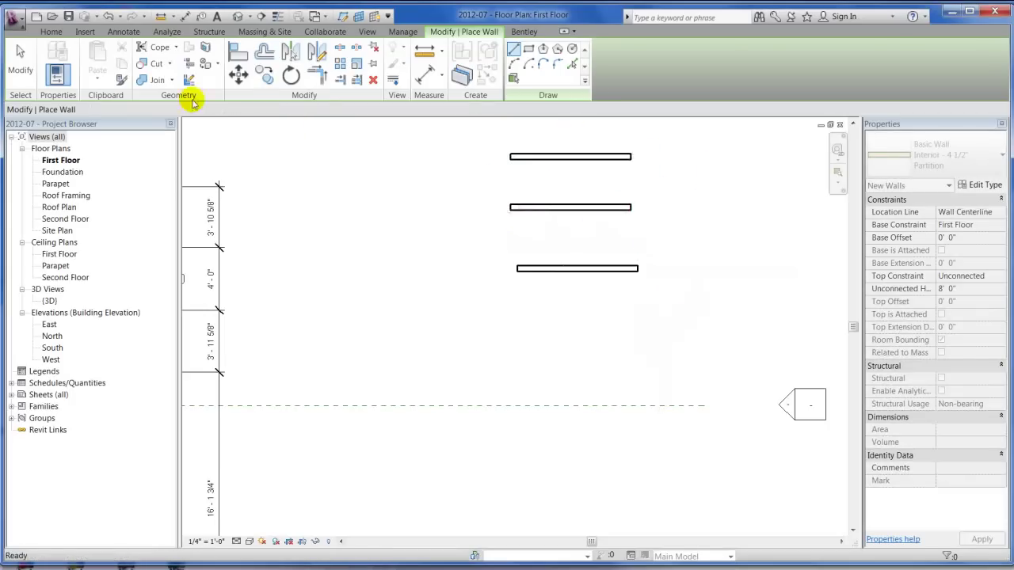
{"action": "left_click", "coordinate": [123, 31]}
Dimension the three walls with a Linear - 3/32" Arial string reading 3'-2 3/4" and 3'-11"
{"action": "left_click", "coordinate": [55, 70]}
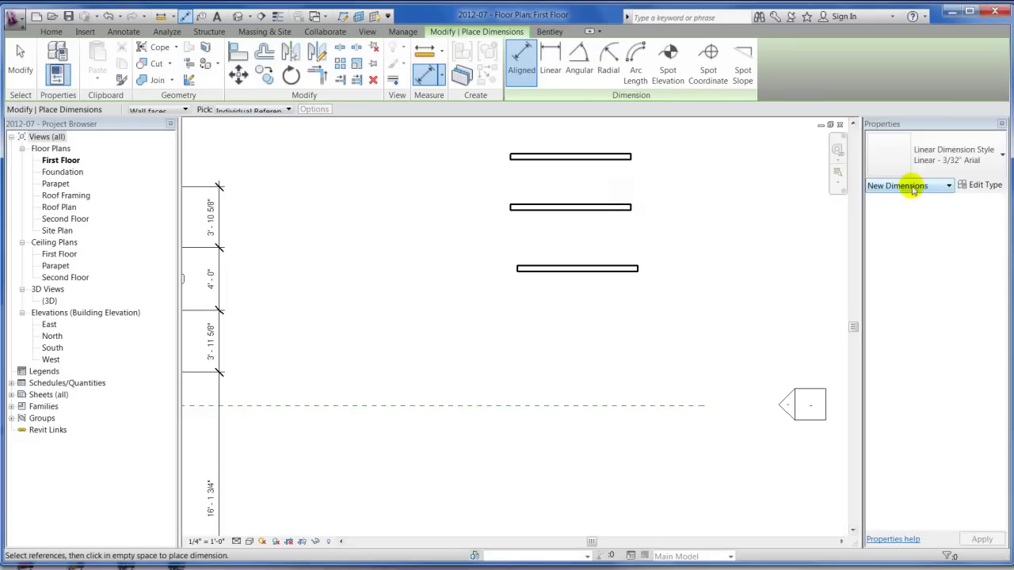
{"action": "left_click", "coordinate": [975, 186]}
{"action": "key", "text": "Escape"}
{"action": "left_click", "coordinate": [950, 157]}
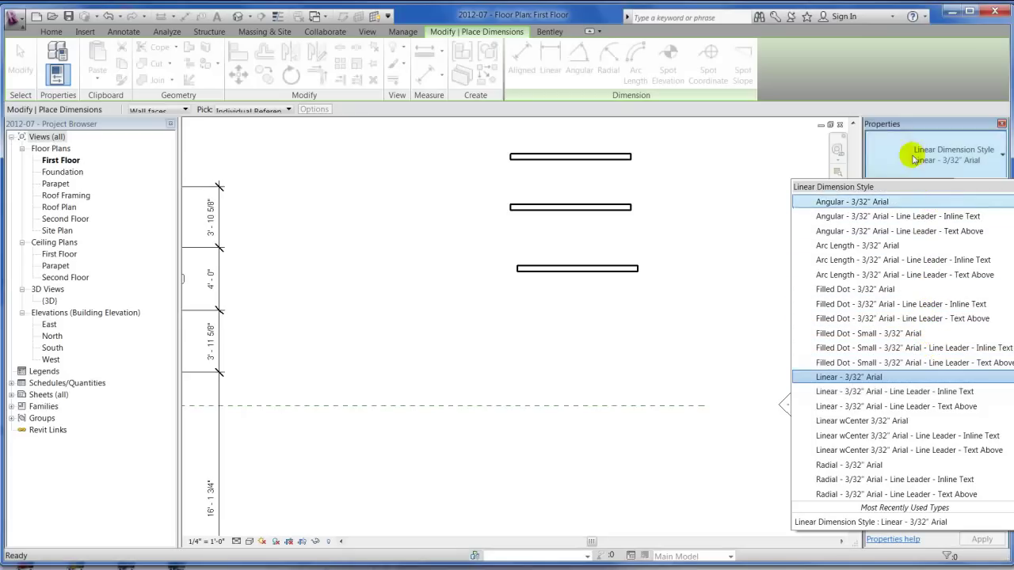
{"action": "left_click", "coordinate": [973, 152]}
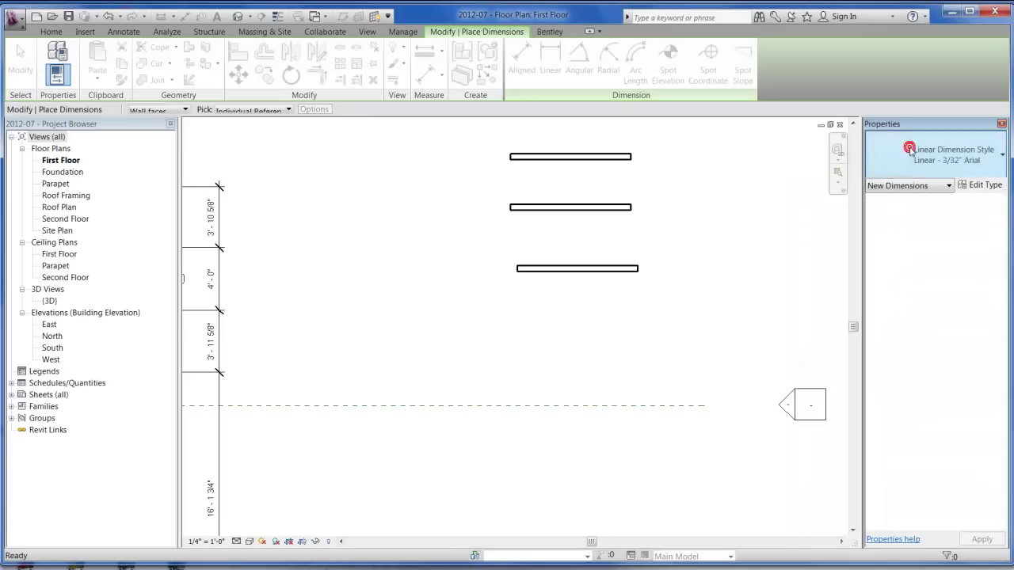
{"action": "left_click", "coordinate": [537, 271]}
{"action": "left_click", "coordinate": [530, 208]}
{"action": "left_click", "coordinate": [528, 164]}
{"action": "left_click", "coordinate": [452, 181]}
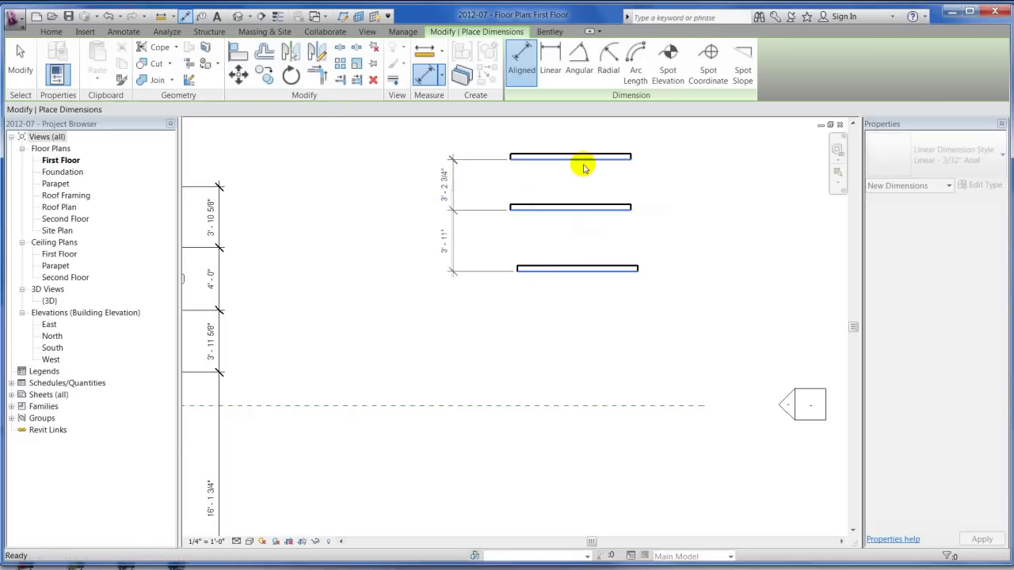
{"action": "key", "text": "Escape"}
{"action": "key", "text": "Escape"}
{"action": "scroll", "coordinate": [449, 200], "scroll_direction": "up", "scroll_amount": 2}
{"action": "left_click", "coordinate": [385, 203]}
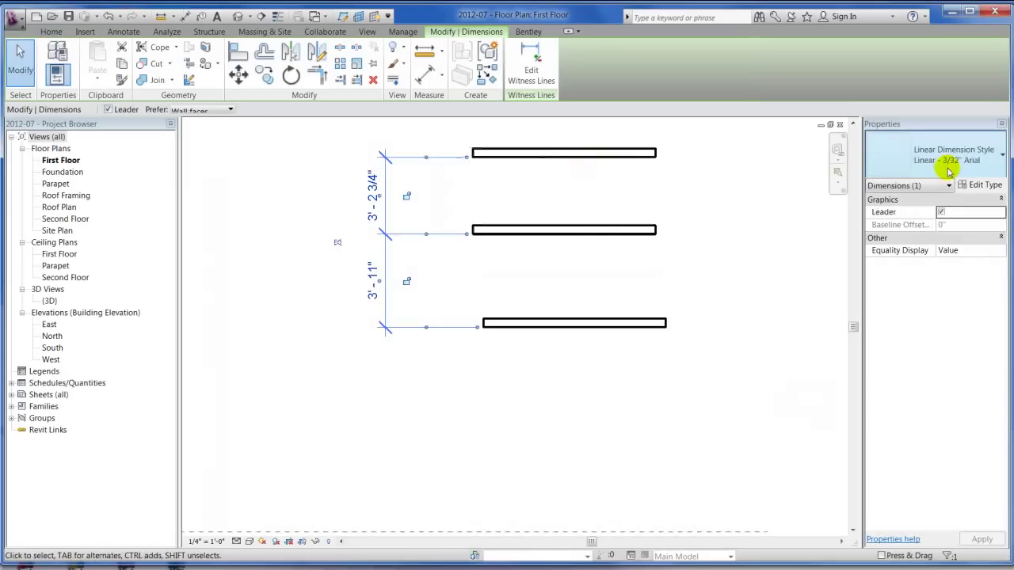
Set the dimension type's string type to Baseline, then Ordinate, giving 0'-0", 3'-11", 7'-1 3/4"
{"action": "left_click", "coordinate": [982, 185]}
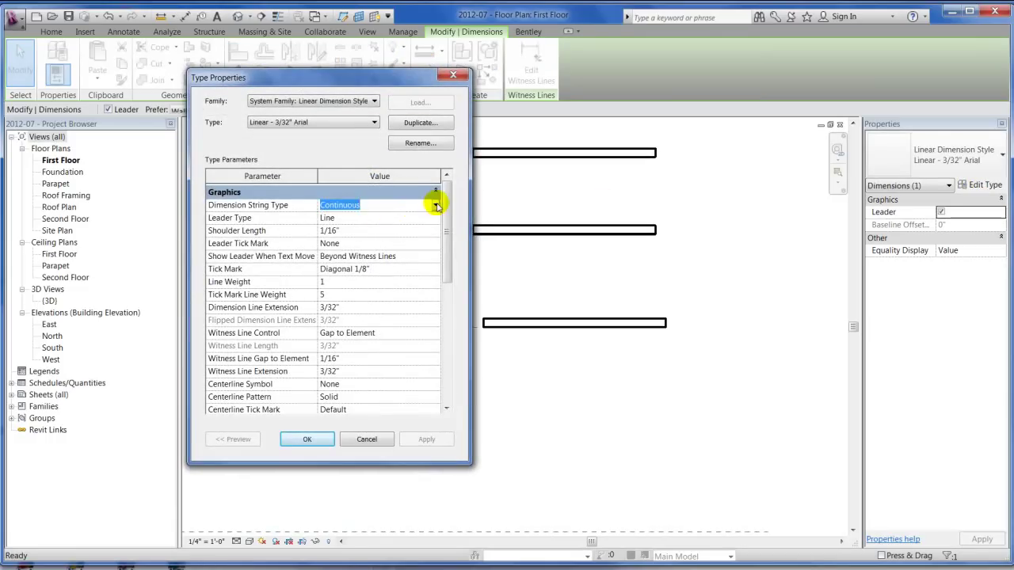
{"action": "left_click", "coordinate": [435, 205]}
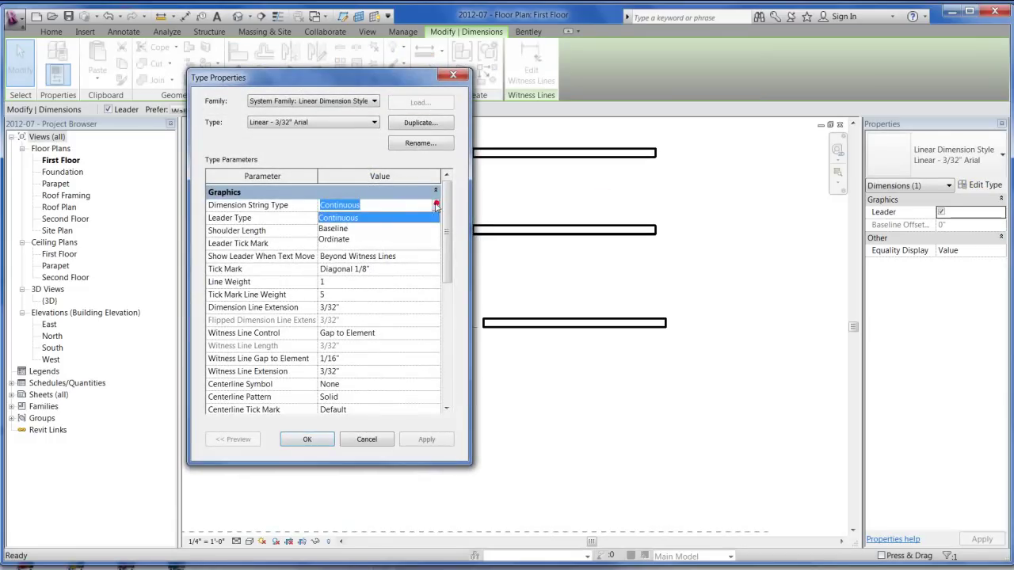
{"action": "left_click", "coordinate": [337, 230]}
{"action": "left_click_drag", "start_coordinate": [370, 69], "coordinate": [855, 85]}
{"action": "left_click", "coordinate": [913, 457]}
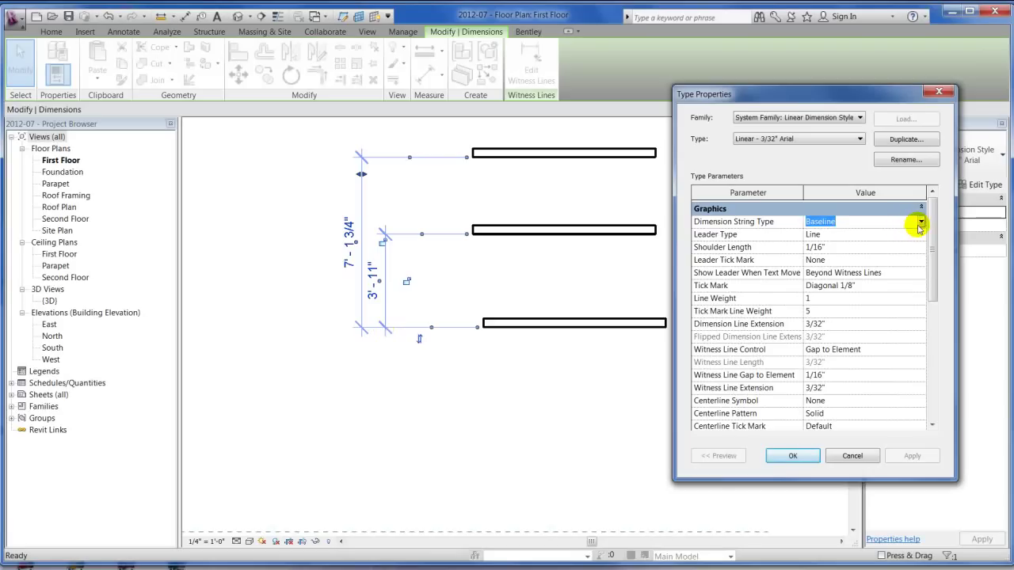
{"action": "left_click", "coordinate": [920, 222]}
{"action": "left_click", "coordinate": [822, 263]}
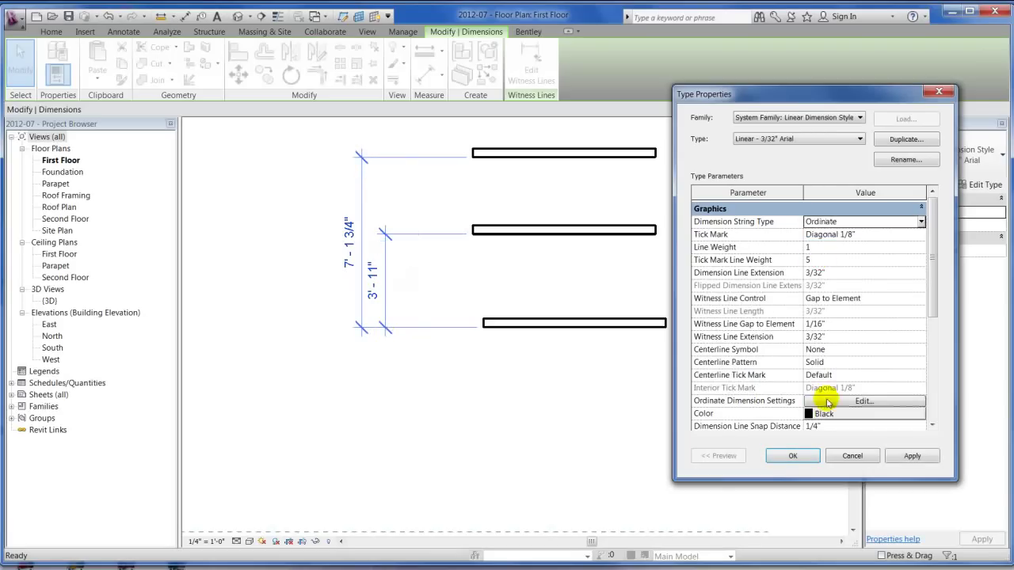
{"action": "left_click", "coordinate": [912, 458]}
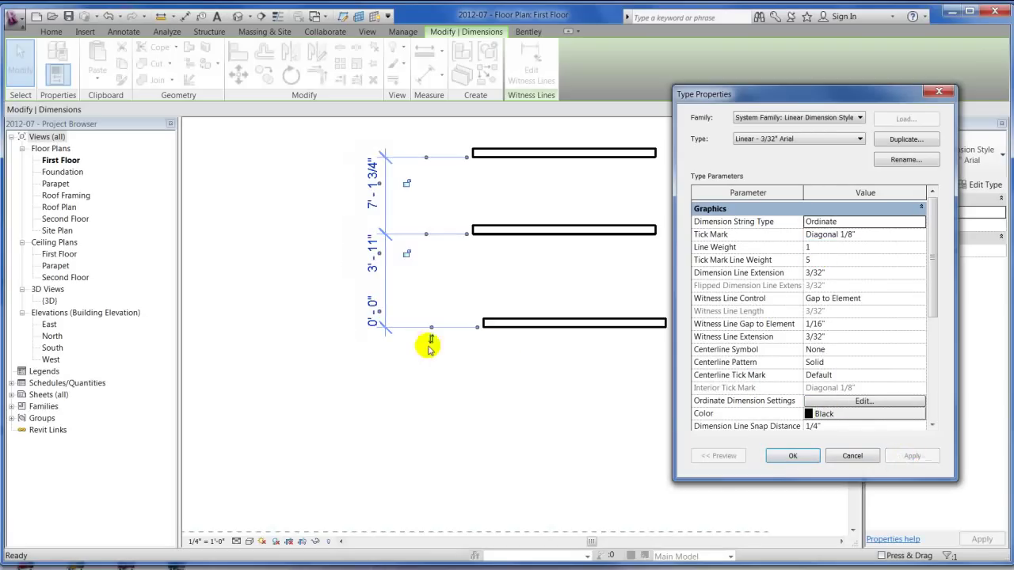
{"action": "key", "text": "Return"}
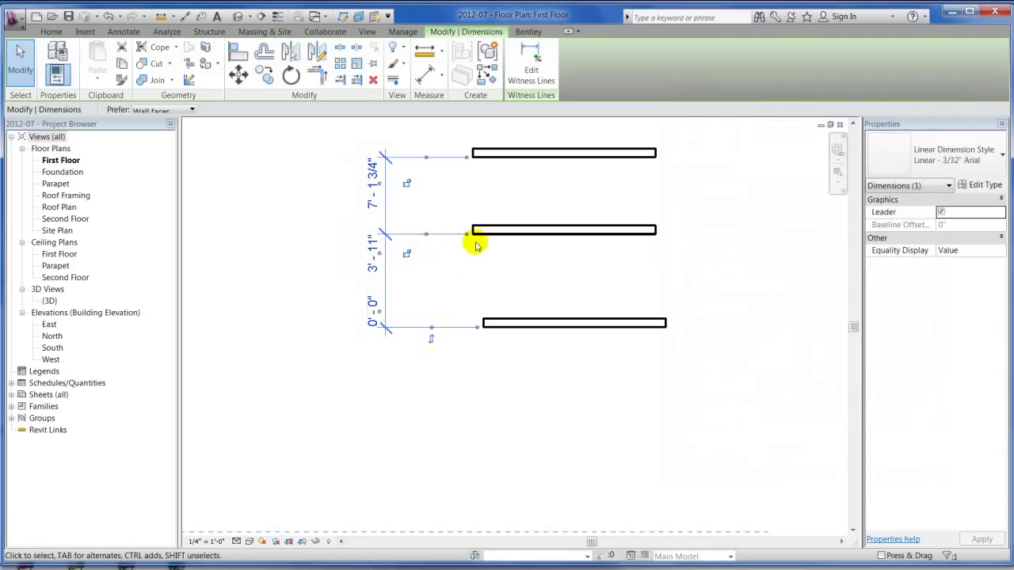
{"action": "left_click", "coordinate": [436, 135]}
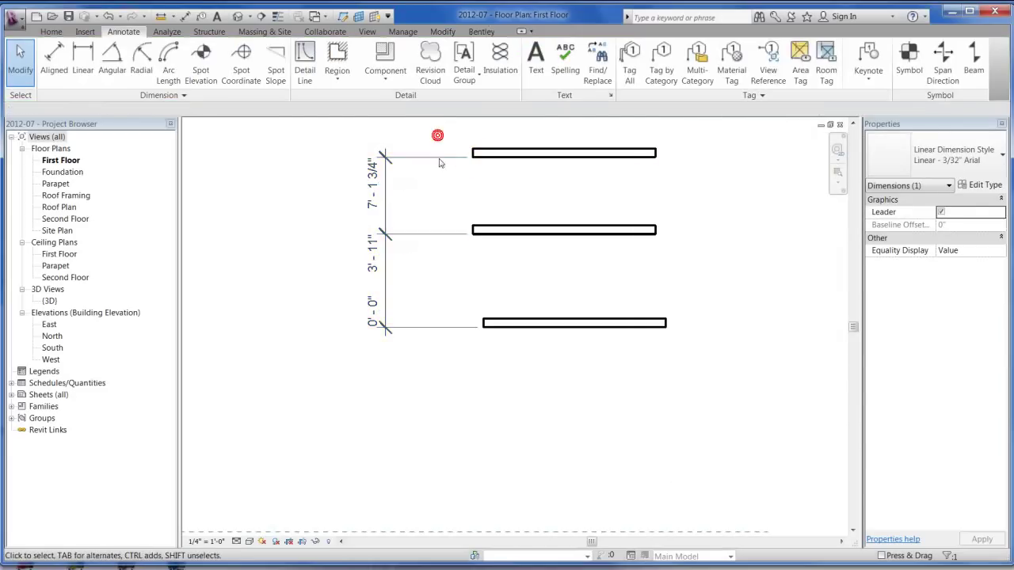
{"action": "scroll", "coordinate": [437, 162], "scroll_direction": "up", "scroll_amount": 2}
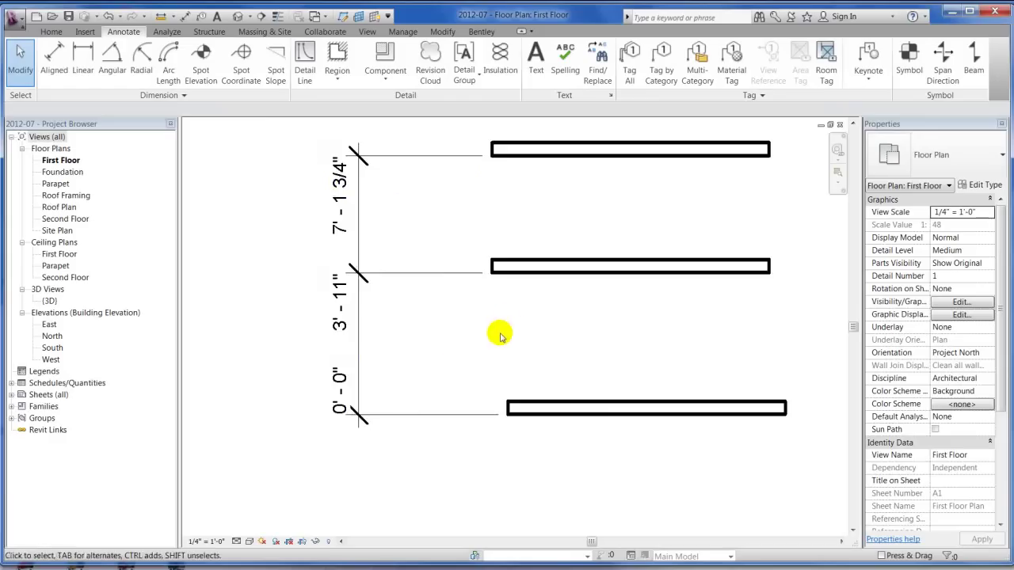
{"action": "scroll", "coordinate": [476, 148], "scroll_direction": "down", "scroll_amount": 3}
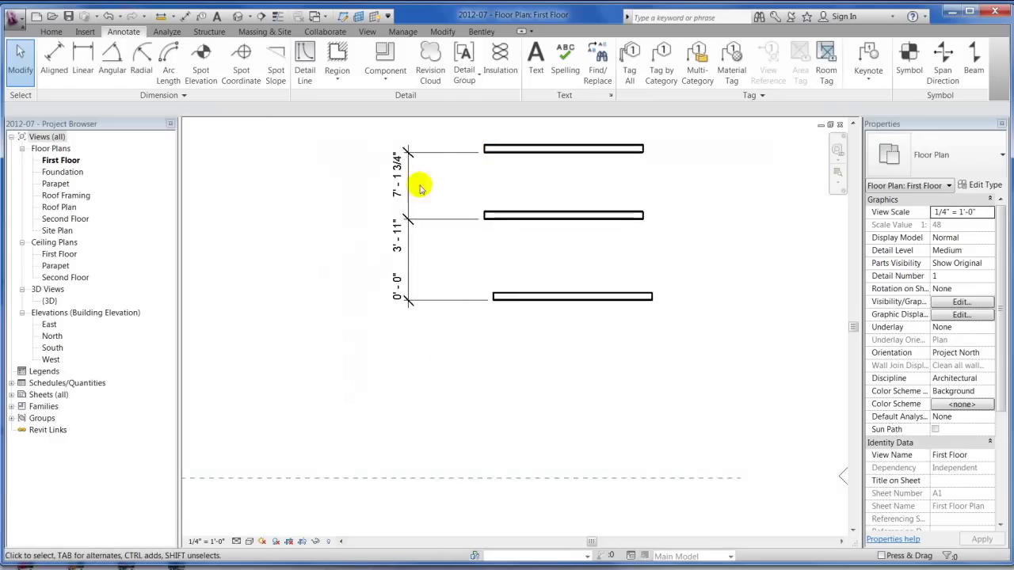
{"action": "left_click", "coordinate": [391, 189]}
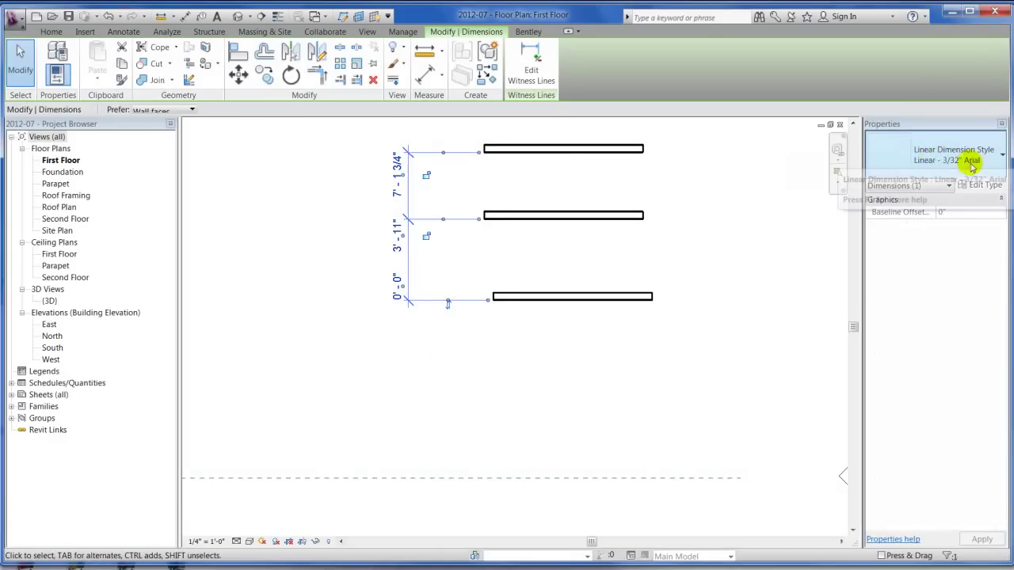
{"action": "left_click", "coordinate": [945, 160]}
{"action": "left_click", "coordinate": [940, 161]}
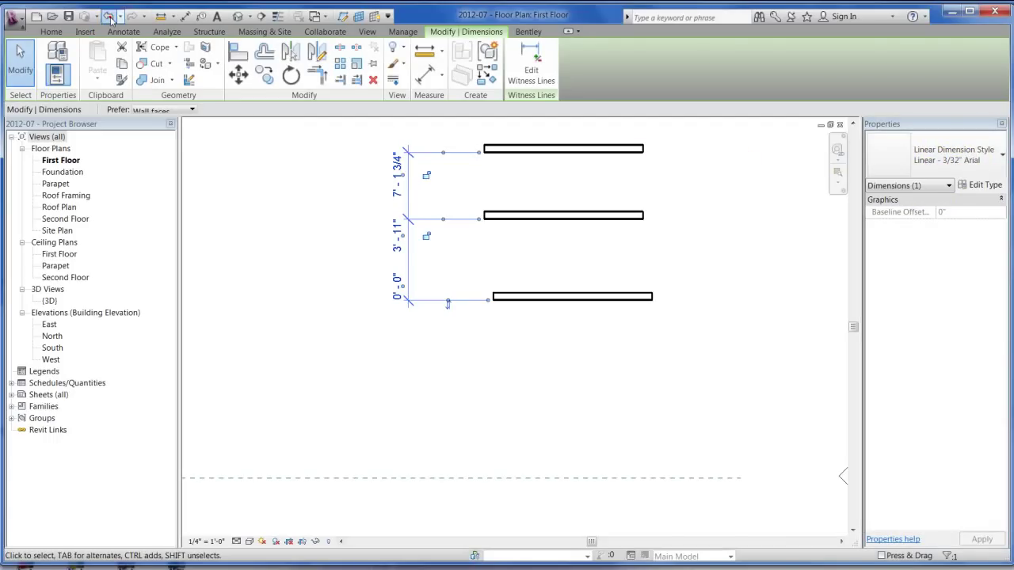
Undo the last two changes and select one of the short walls
{"action": "left_click", "coordinate": [109, 17]}
{"action": "left_click", "coordinate": [109, 17]}
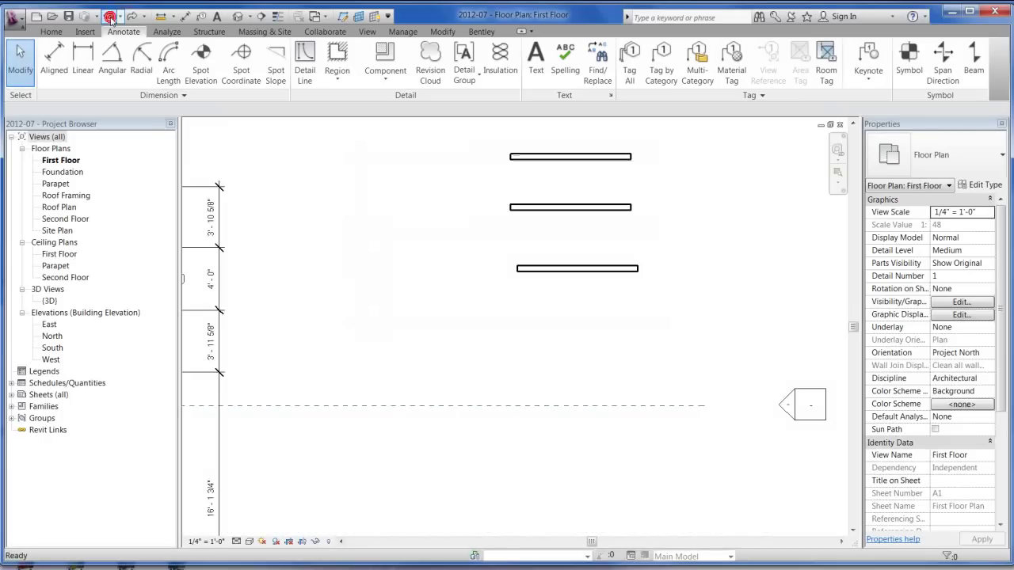
{"action": "key", "text": "d"}
{"action": "key", "text": "i"}
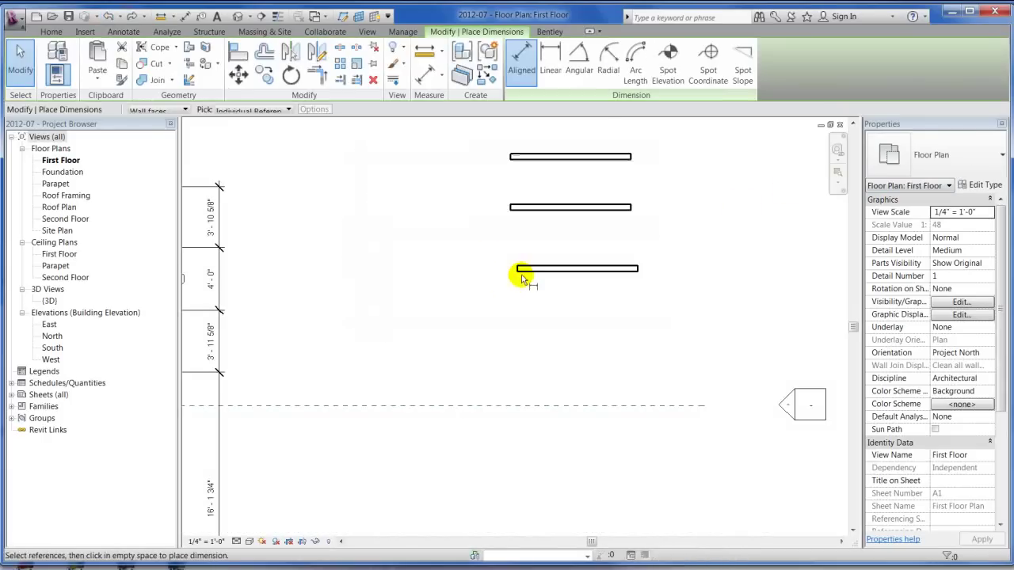
{"action": "key", "text": "Escape"}
{"action": "left_click", "coordinate": [527, 271]}
{"action": "key", "text": "m"}
{"action": "key", "text": "e"}
{"action": "left_click", "coordinate": [537, 274]}
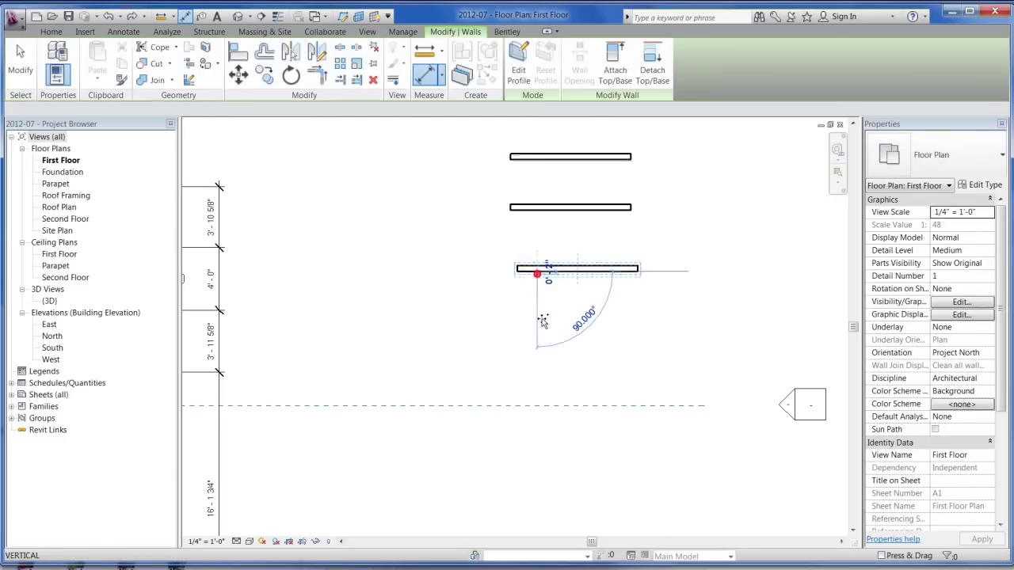
Dimension the four walls with an aligned string reading 3'-2 3/4", 3'-11" and 3'-9"
{"action": "key", "text": "d"}
{"action": "key", "text": "i"}
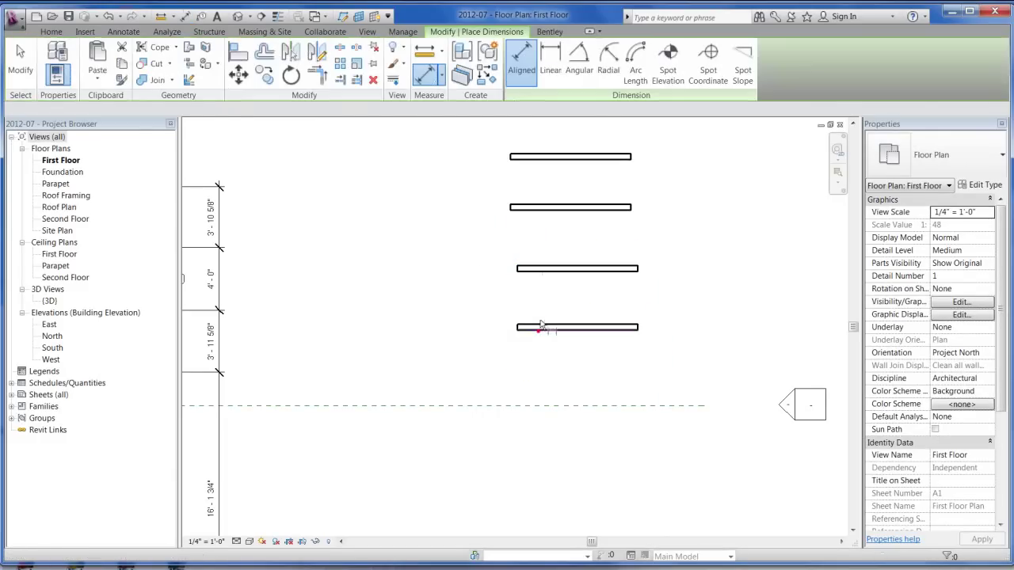
{"action": "left_click", "coordinate": [532, 273]}
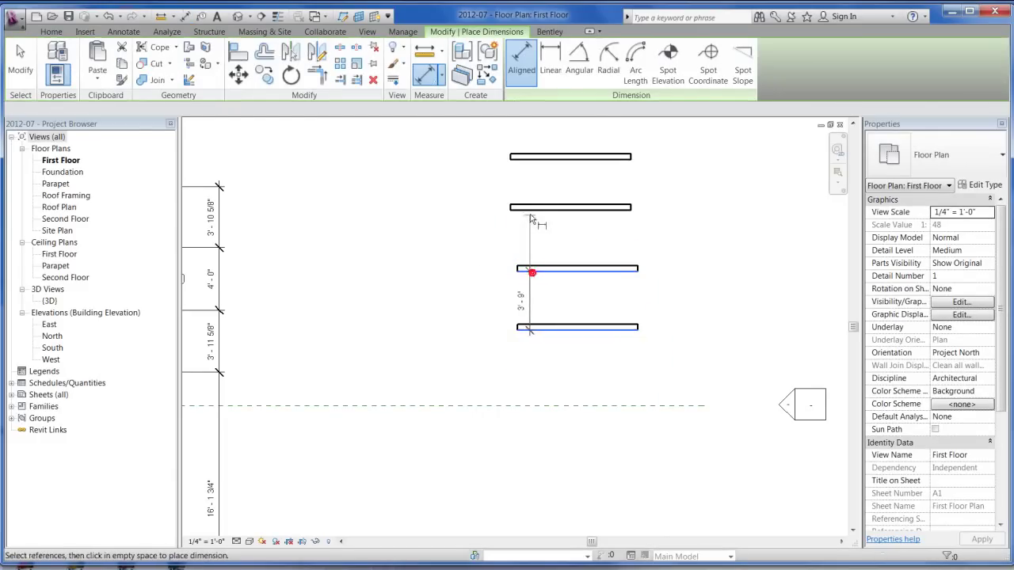
{"action": "left_click", "coordinate": [526, 156]}
{"action": "left_click", "coordinate": [450, 241]}
{"action": "key", "text": "Escape"}
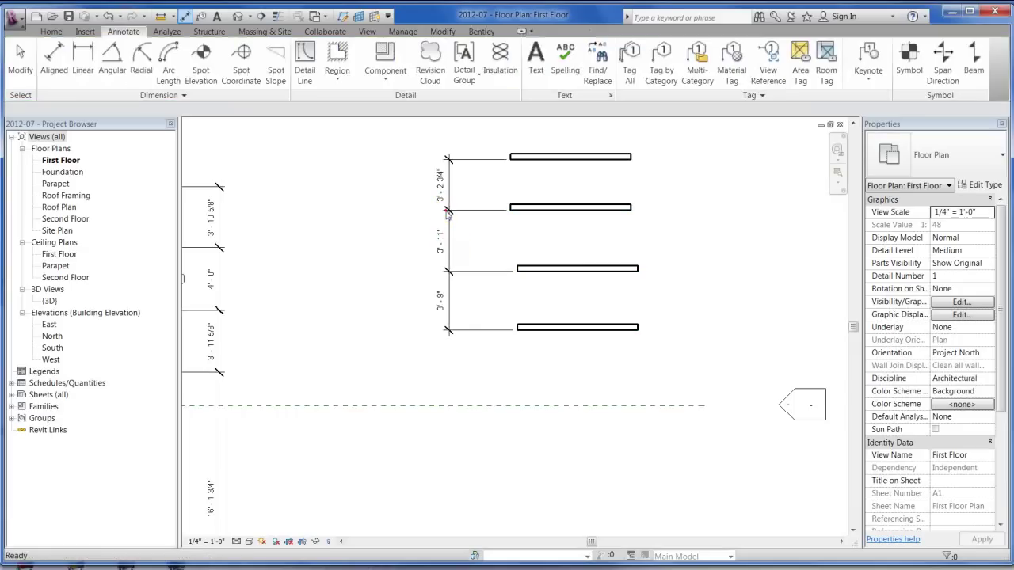
{"action": "left_click", "coordinate": [476, 273]}
Duplicate the dimension type as 'Linear - 3/32" Arial Baseline' with Baseline string type
{"action": "left_click", "coordinate": [982, 184]}
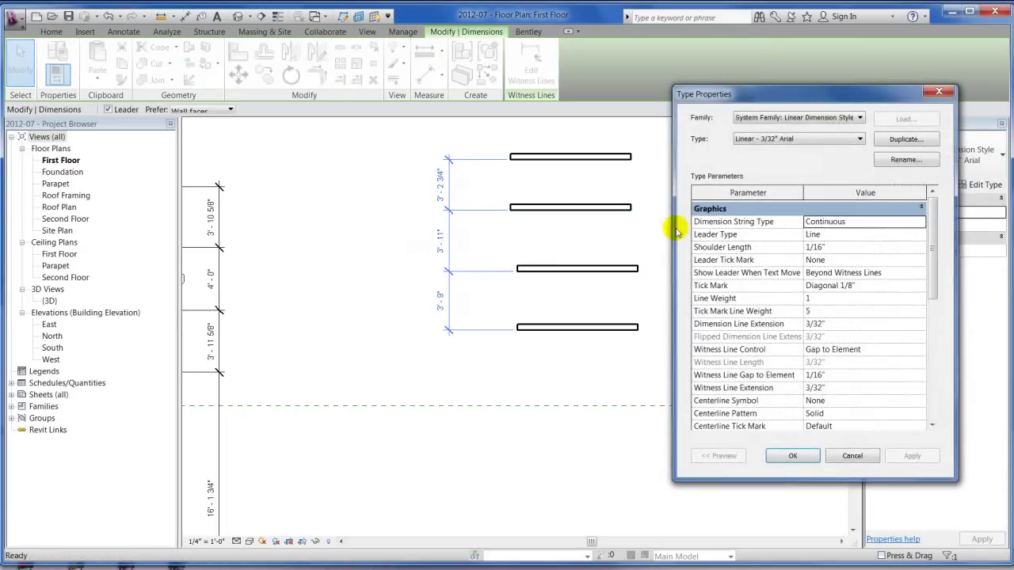
{"action": "left_click", "coordinate": [891, 140]}
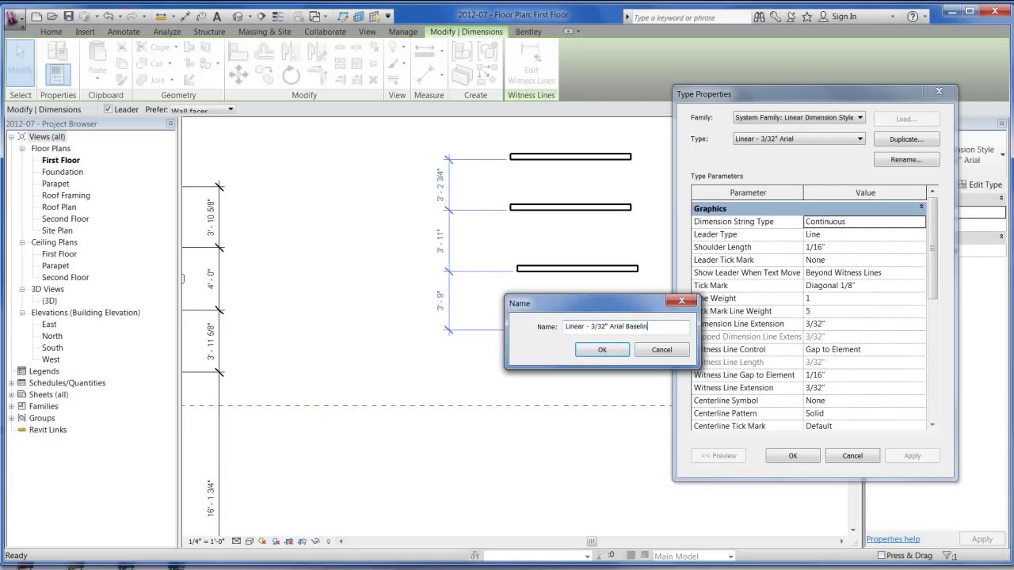
{"action": "left_click", "coordinate": [603, 350]}
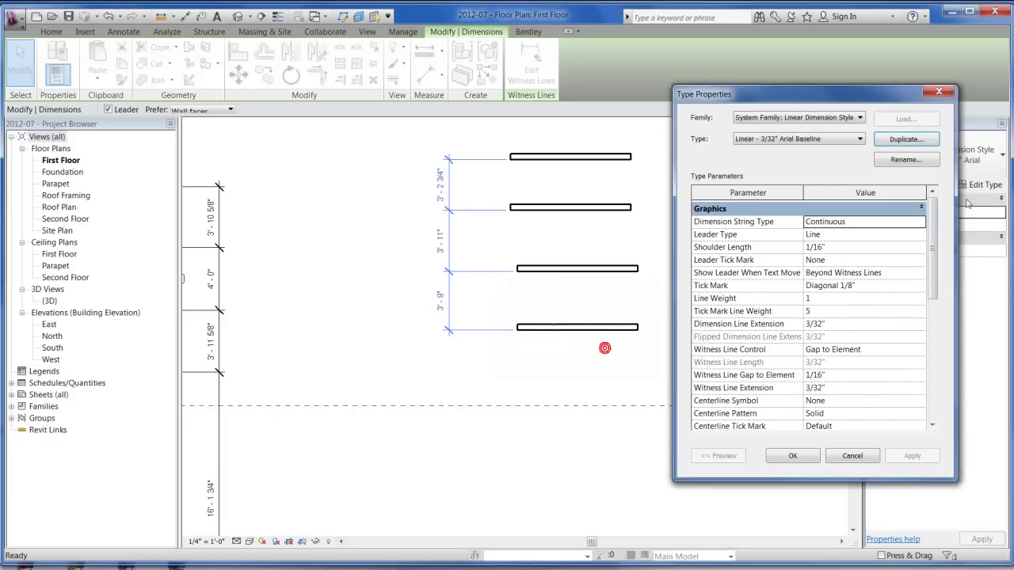
{"action": "left_click", "coordinate": [922, 221]}
{"action": "left_click", "coordinate": [824, 247]}
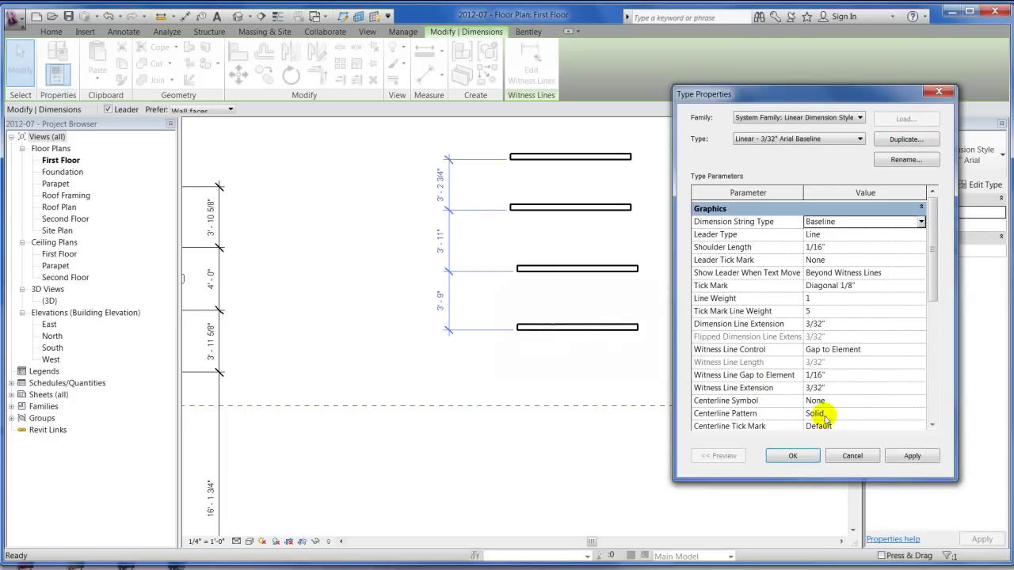
{"action": "left_click", "coordinate": [911, 456]}
Duplicate it again as 'Linear - 3/32" Arial Ordinate' with Ordinate string type
{"action": "left_click", "coordinate": [905, 140]}
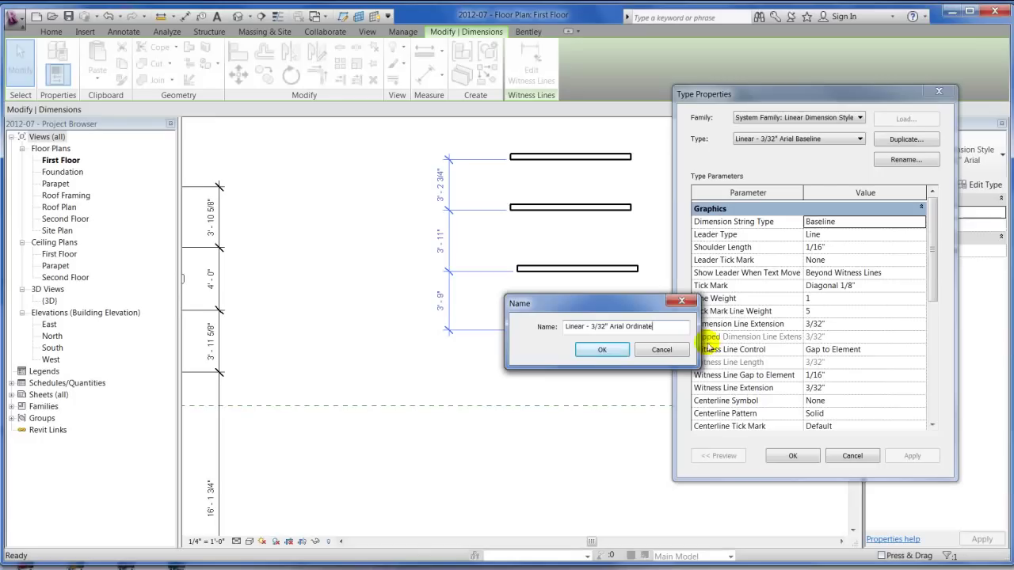
{"action": "left_click", "coordinate": [611, 353]}
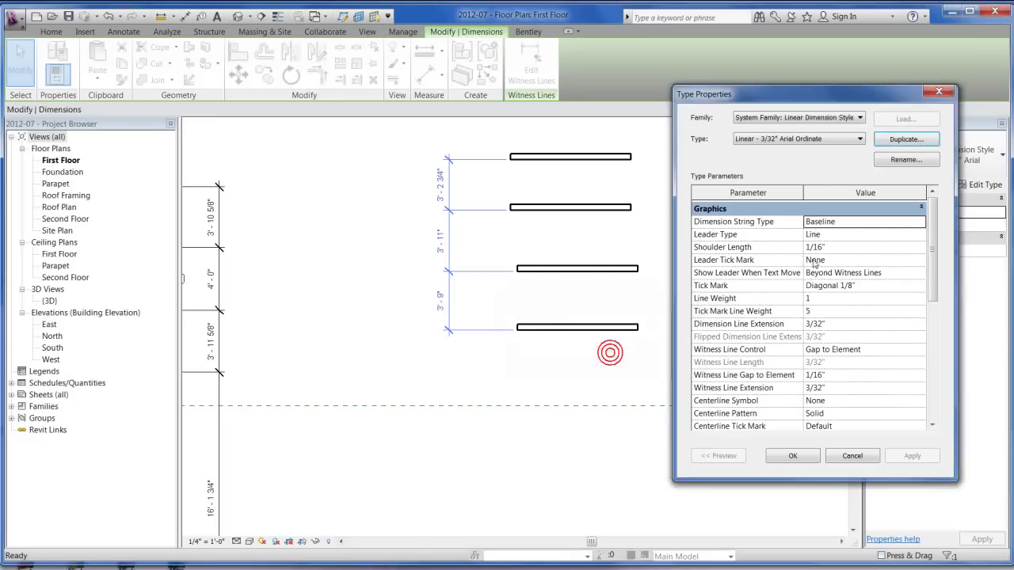
{"action": "left_click", "coordinate": [918, 223]}
{"action": "left_click", "coordinate": [820, 256]}
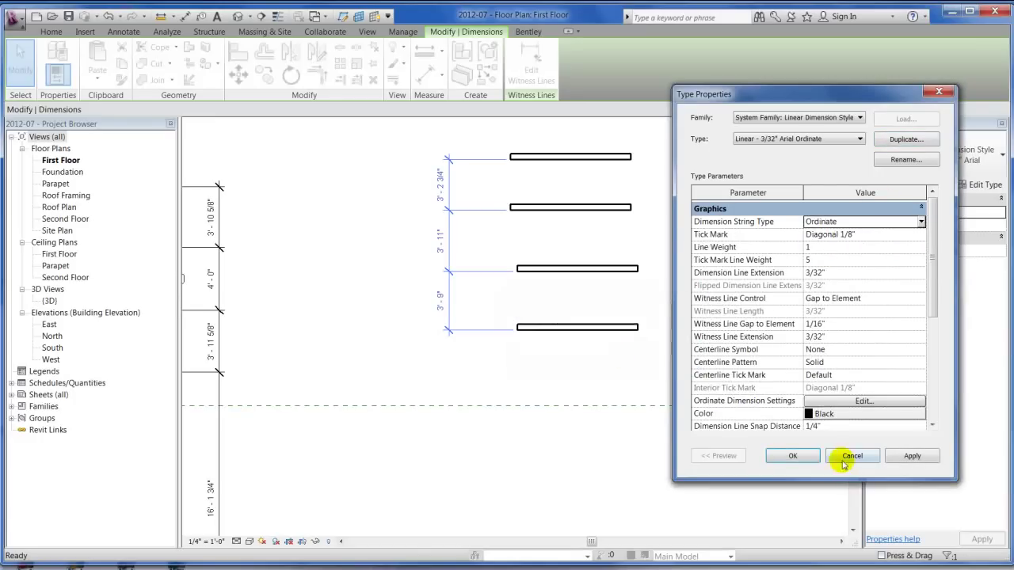
{"action": "left_click", "coordinate": [793, 456]}
Switch the wall dimension string to the Linear - 3/32" Arial Baseline type
{"action": "left_click", "coordinate": [486, 287]}
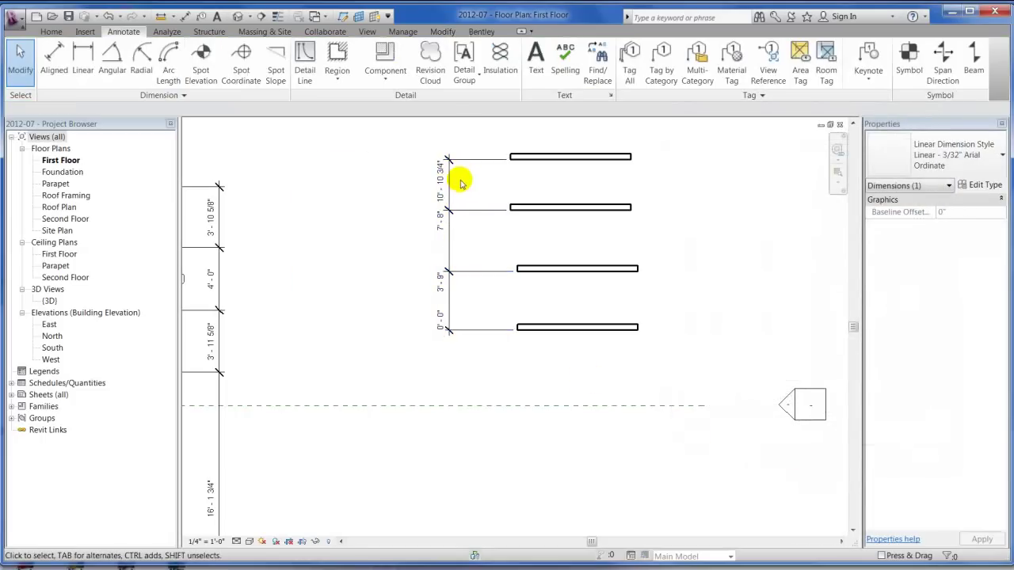
{"action": "left_click", "coordinate": [465, 215]}
{"action": "left_click", "coordinate": [997, 152]}
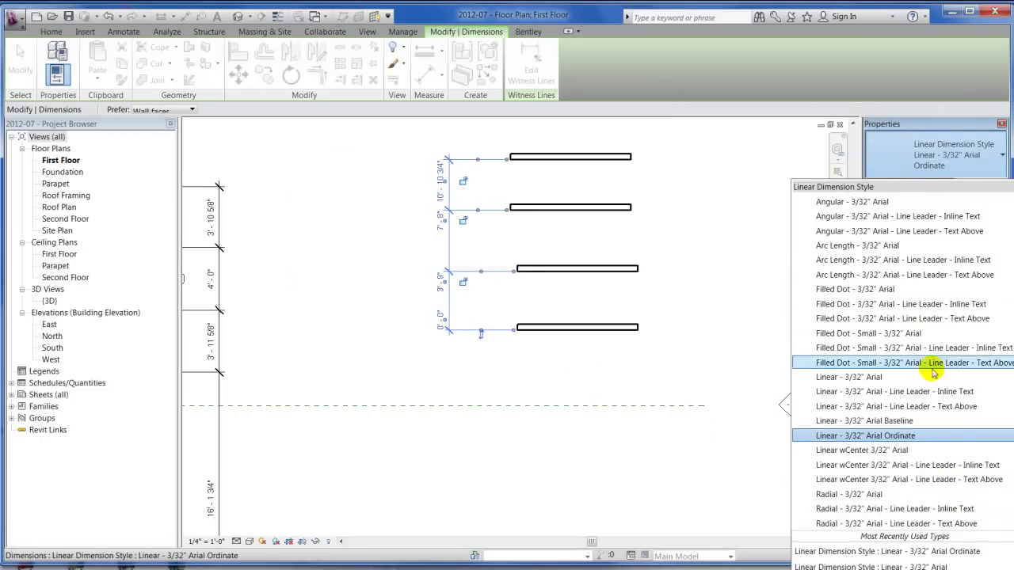
{"action": "left_click", "coordinate": [923, 420]}
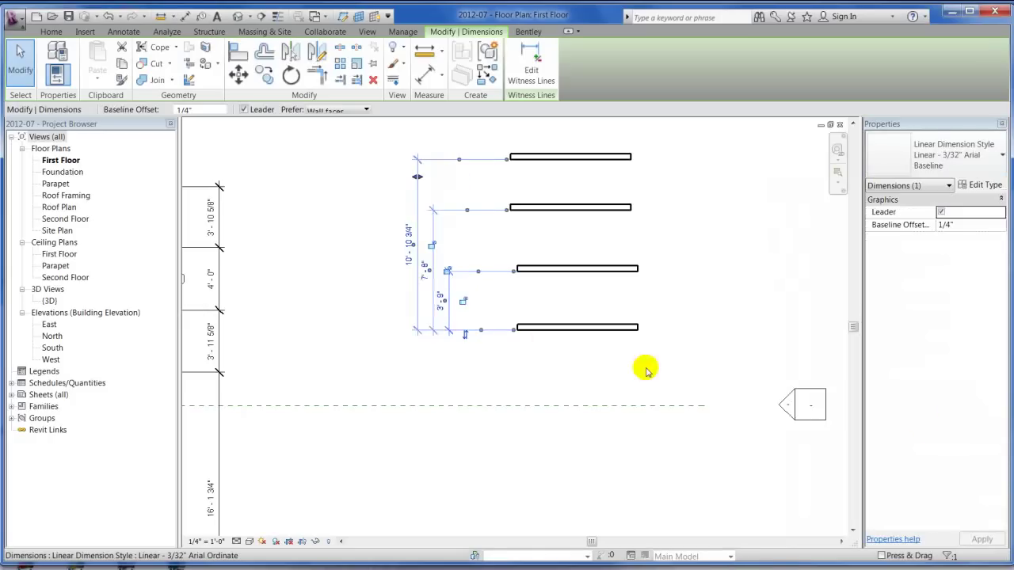
{"action": "key", "text": "d"}
{"action": "key", "text": "i"}
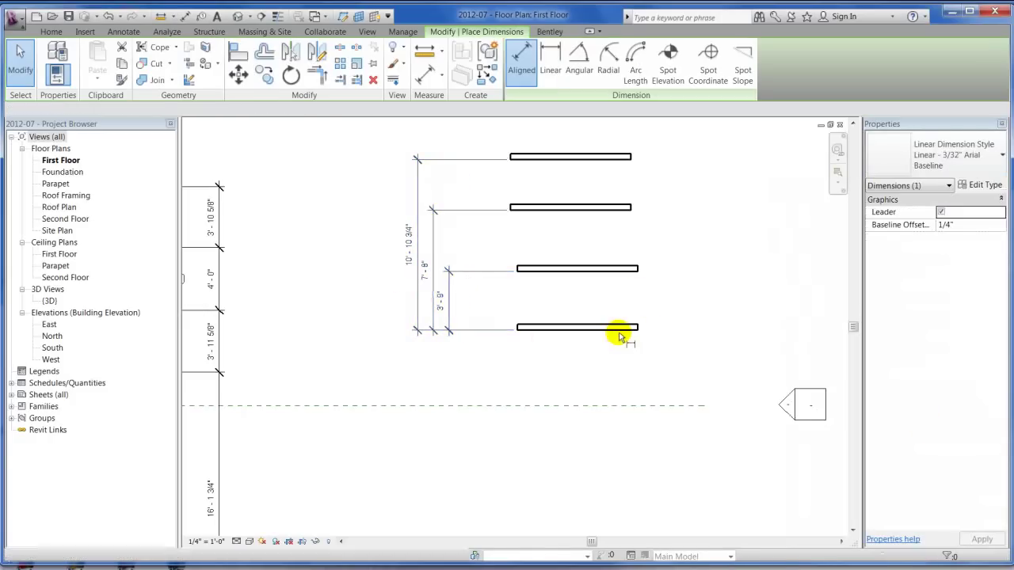
{"action": "left_click", "coordinate": [624, 274]}
{"action": "left_click", "coordinate": [617, 209]}
{"action": "key", "text": "Escape"}
{"action": "key", "text": "Escape"}
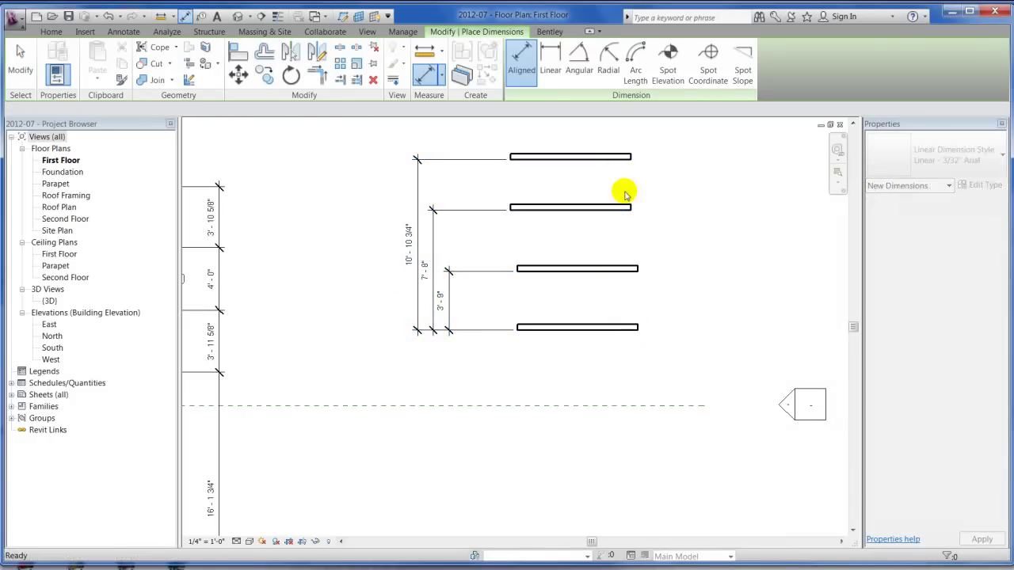
Place a second baseline dimension right of the walls reading 3'-9", 7'-8", 10'-10 3/4"
{"action": "left_click", "coordinate": [450, 273]}
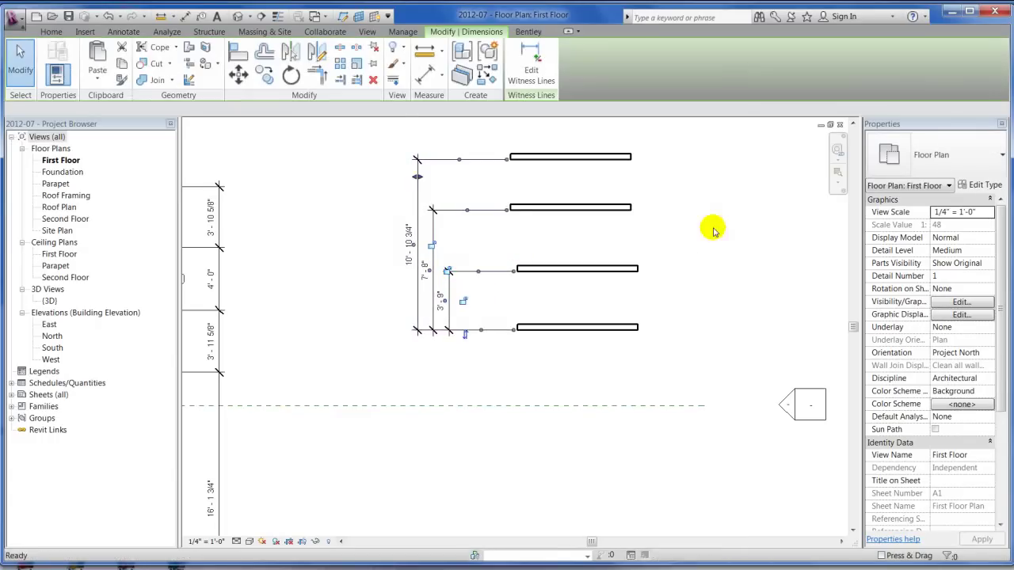
{"action": "key", "text": "c"}
{"action": "key", "text": "s"}
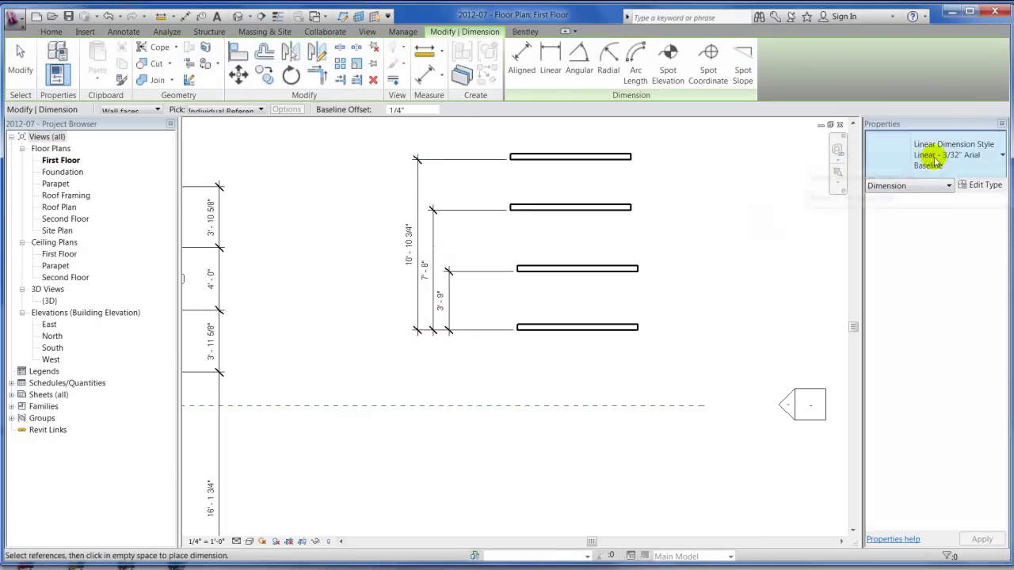
{"action": "left_click", "coordinate": [621, 300]}
{"action": "left_click", "coordinate": [618, 271]}
{"action": "left_click", "coordinate": [652, 283]}
{"action": "left_click", "coordinate": [636, 259]}
{"action": "left_click", "coordinate": [622, 209]}
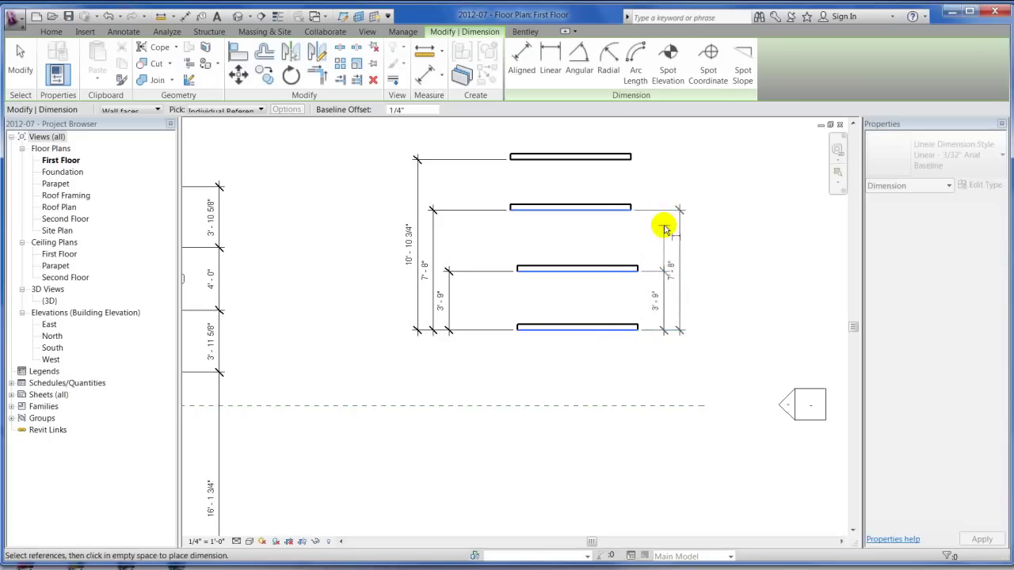
{"action": "left_click", "coordinate": [627, 160]}
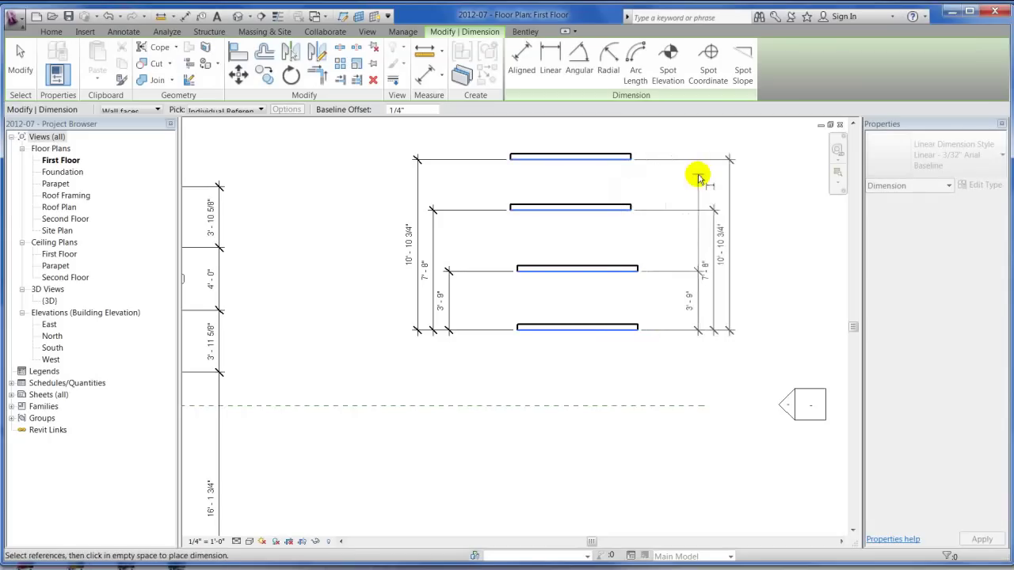
{"action": "left_click", "coordinate": [662, 193]}
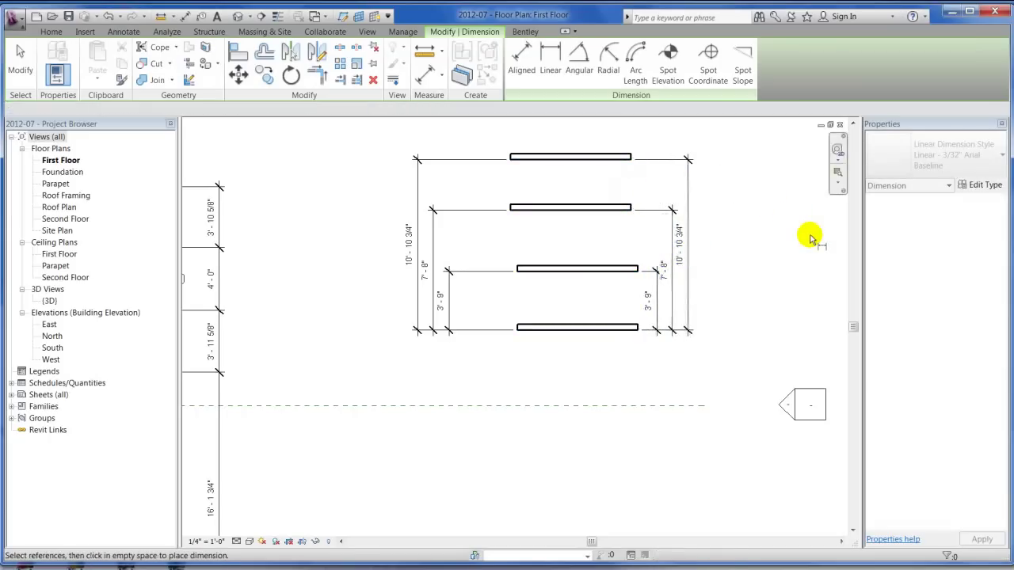
{"action": "scroll", "coordinate": [713, 250], "scroll_direction": "down", "scroll_amount": 2}
Delete the practice partition walls together with their dimensions
{"action": "key", "text": "Escape"}
{"action": "key", "text": "Escape"}
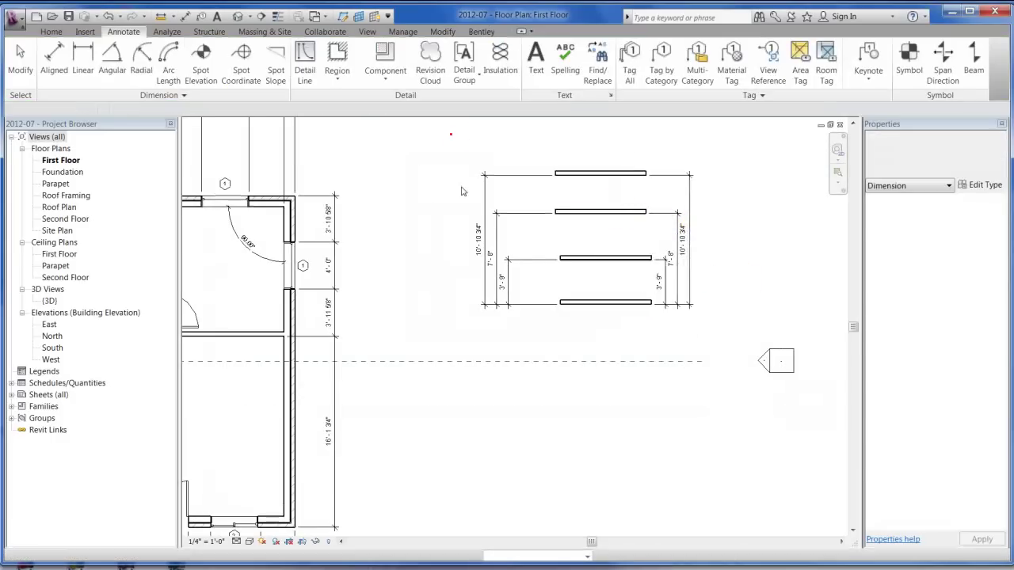
{"action": "left_click_drag", "start_coordinate": [451, 134], "coordinate": [715, 319]}
{"action": "key", "text": "Delete"}
{"action": "scroll", "coordinate": [663, 295], "scroll_direction": "down", "scroll_amount": 1}
{"action": "scroll", "coordinate": [664, 295], "scroll_direction": "down", "scroll_amount": 1}
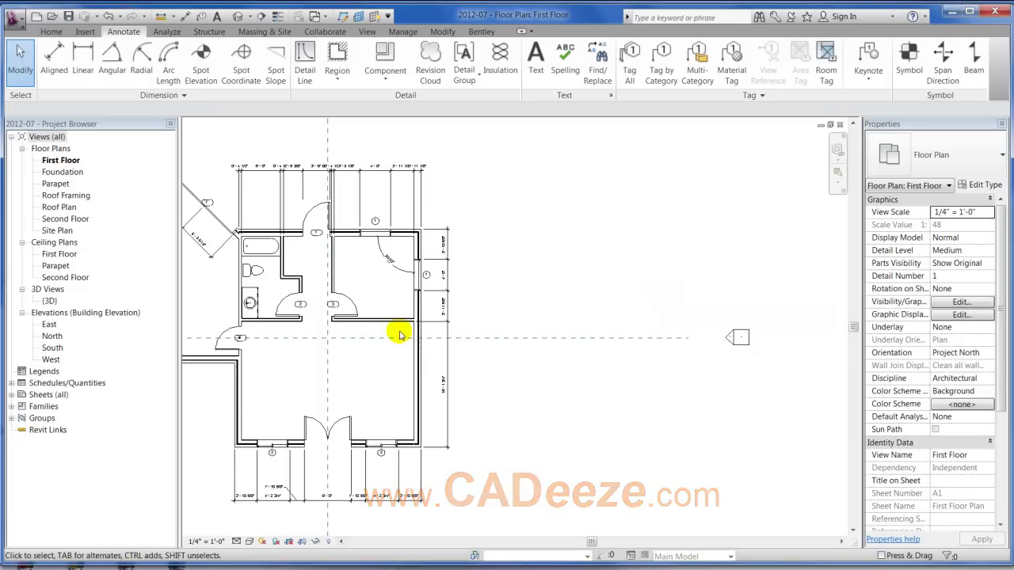
Delete the top, right-side and bottom dimension strings on the floor plan
{"action": "middle_click_drag", "start_coordinate": [396, 334], "coordinate": [587, 309]}
{"action": "scroll", "coordinate": [491, 270], "scroll_direction": "down", "scroll_amount": 2}
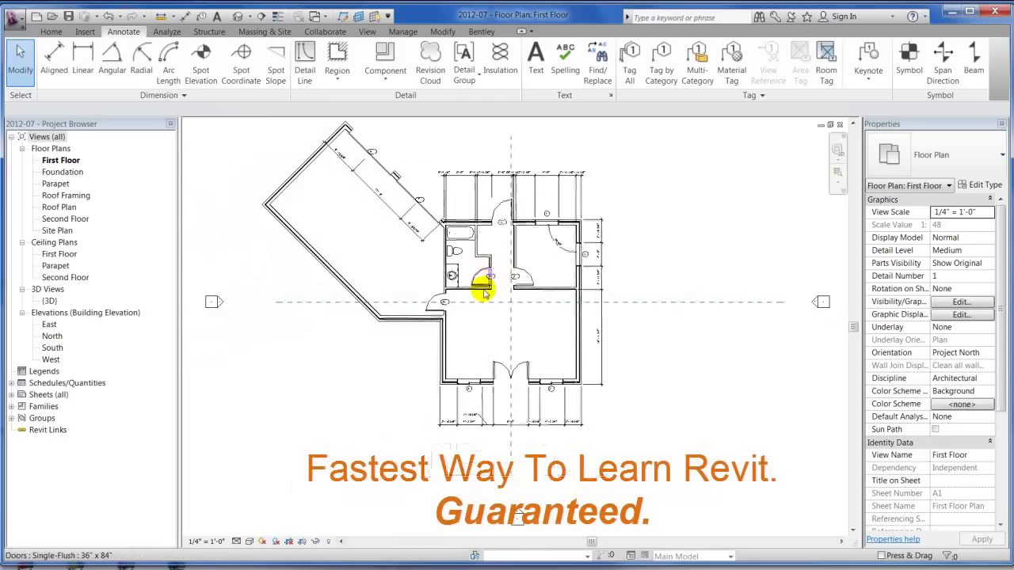
{"action": "scroll", "coordinate": [462, 193], "scroll_direction": "up", "scroll_amount": 3}
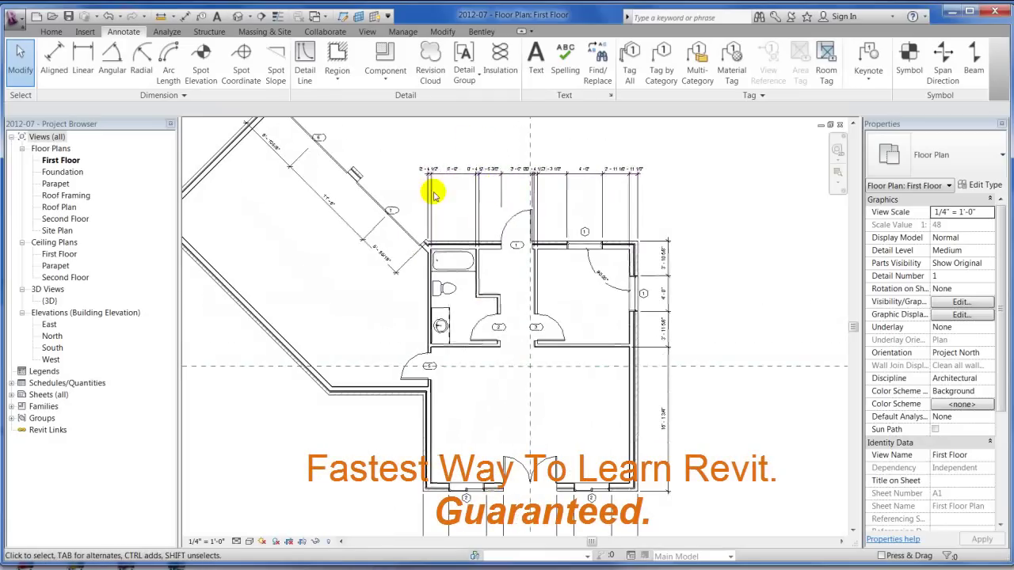
{"action": "left_click", "coordinate": [638, 266]}
{"action": "key", "text": "Delete"}
{"action": "left_click", "coordinate": [670, 279]}
{"action": "scroll", "coordinate": [666, 194], "scroll_direction": "down", "scroll_amount": 2}
{"action": "key", "text": "Delete"}
{"action": "left_click", "coordinate": [599, 420]}
{"action": "key", "text": "Delete"}
Delete the two angled wall dimensions and the door's 90° angular dimension
{"action": "left_click", "coordinate": [467, 221]}
{"action": "key", "text": "Delete"}
{"action": "left_click", "coordinate": [479, 235]}
{"action": "key", "text": "Delete"}
{"action": "left_click", "coordinate": [611, 251]}
{"action": "key", "text": "Delete"}
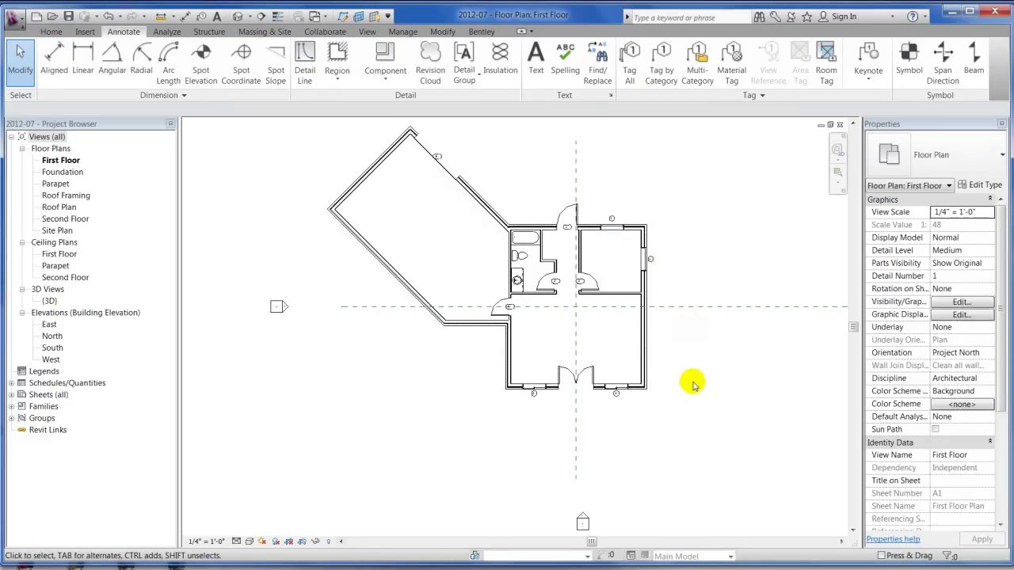